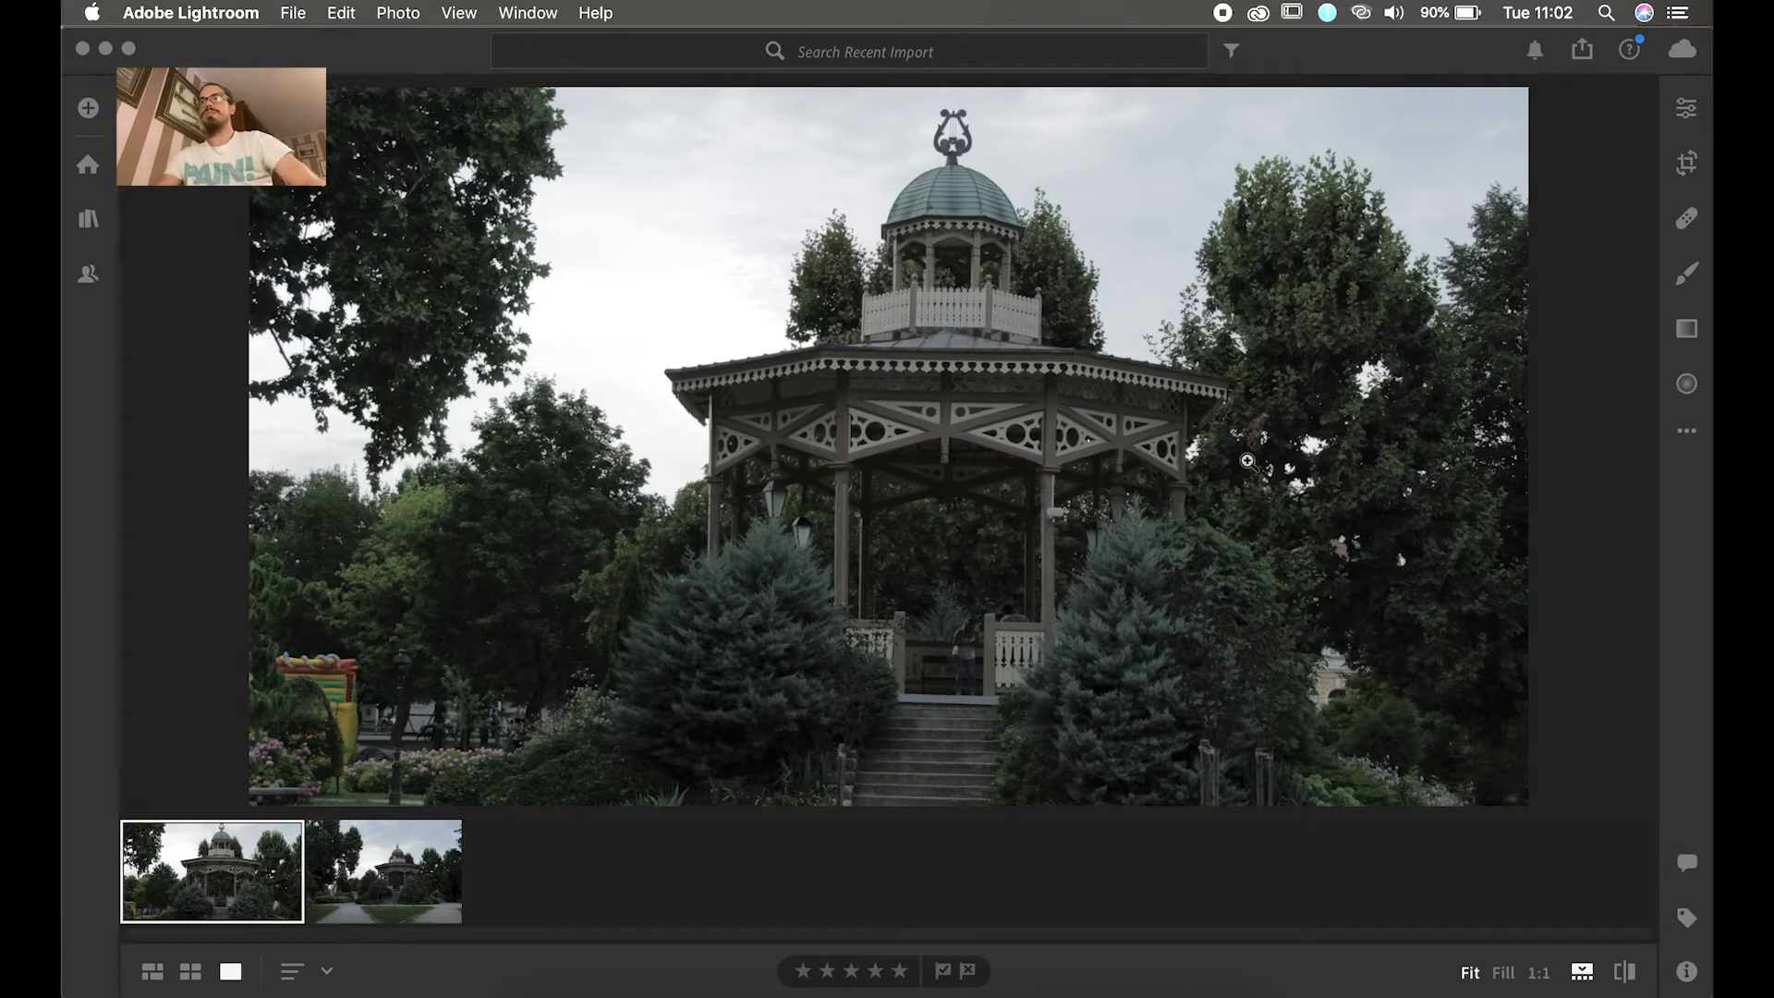
Step: Set the gazebo photo's Exposure to +0.57, Contrast to +12, Highlights to −19, Shadows to −5, Whites to −35 and Blacks to +25
left_click(1686, 108)
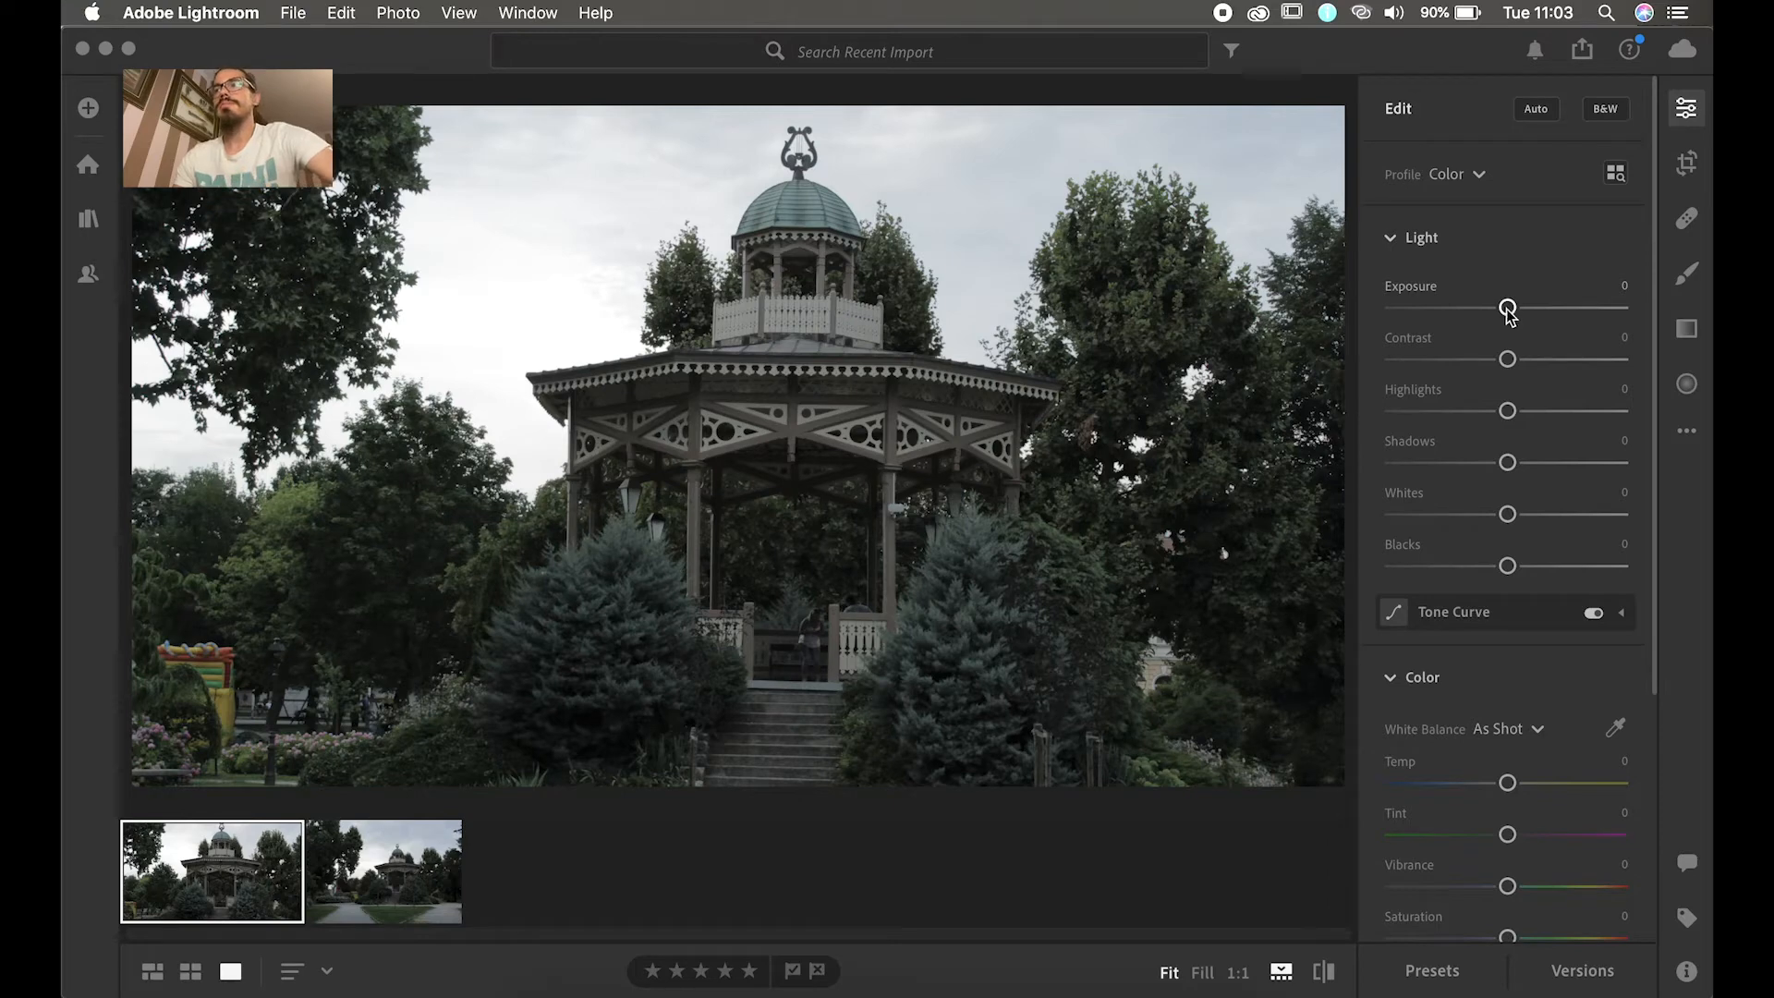
left_click_drag(1506, 309, 1485, 413)
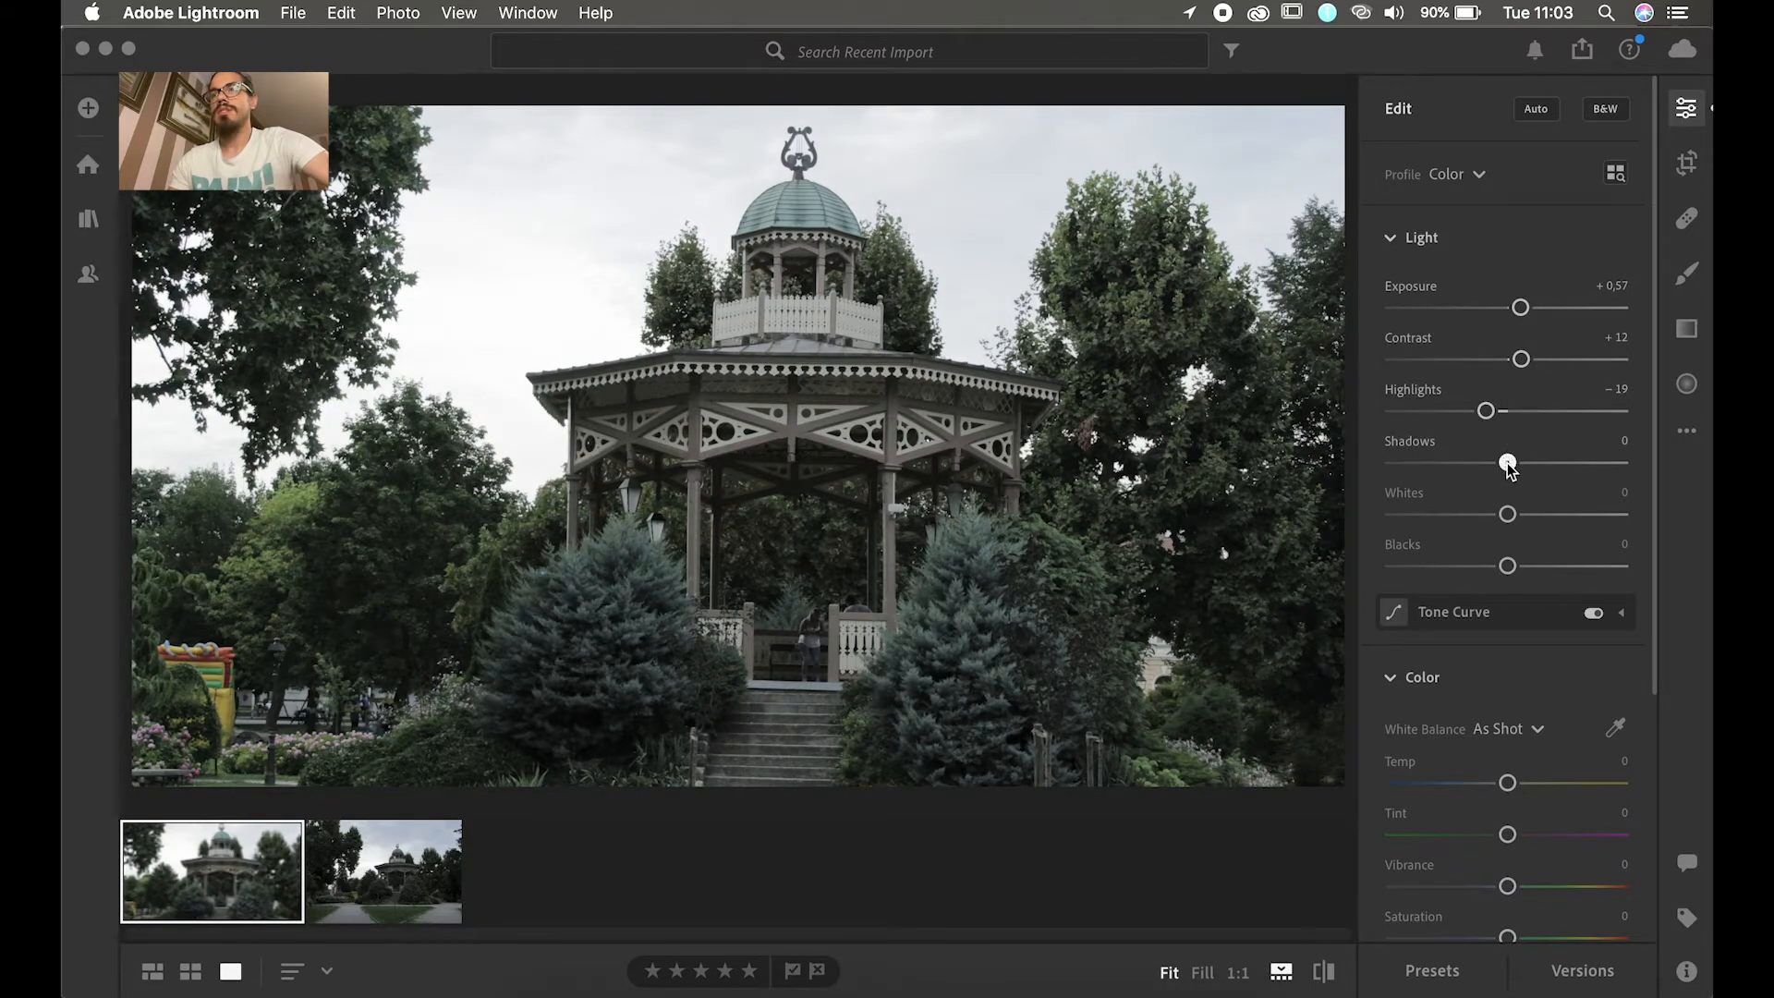
left_click_drag(1507, 464, 1514, 468)
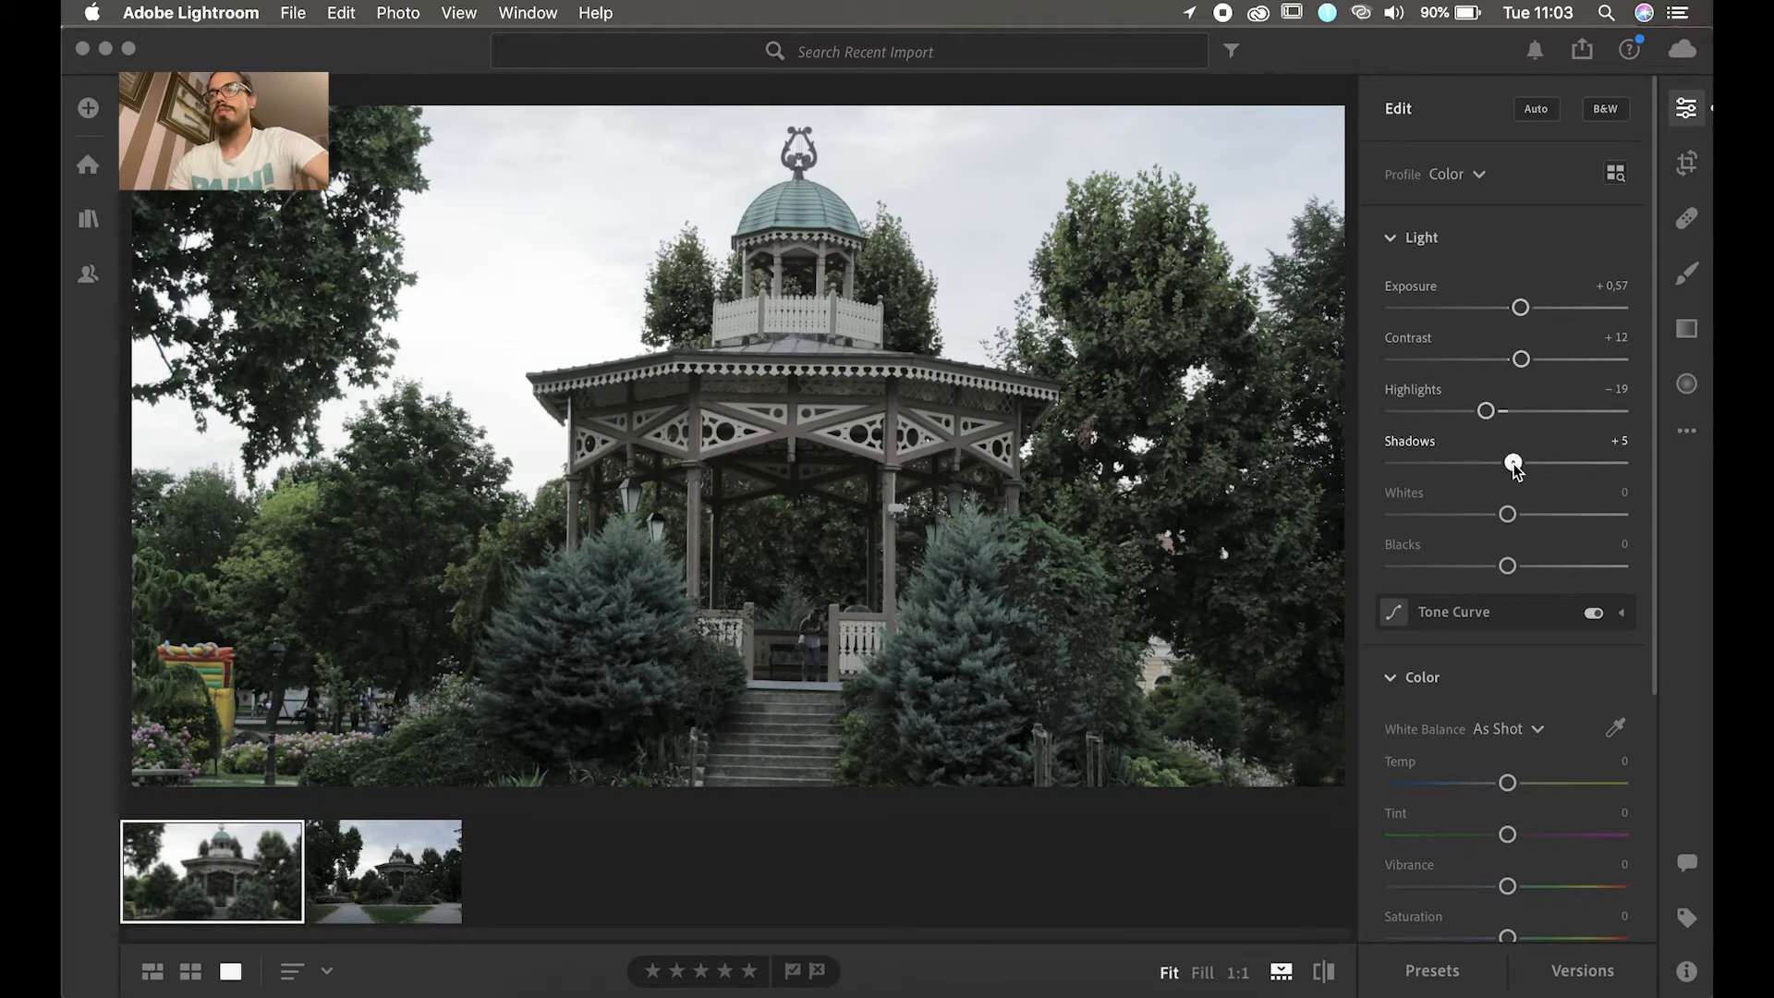
left_click_drag(1515, 468, 1503, 468)
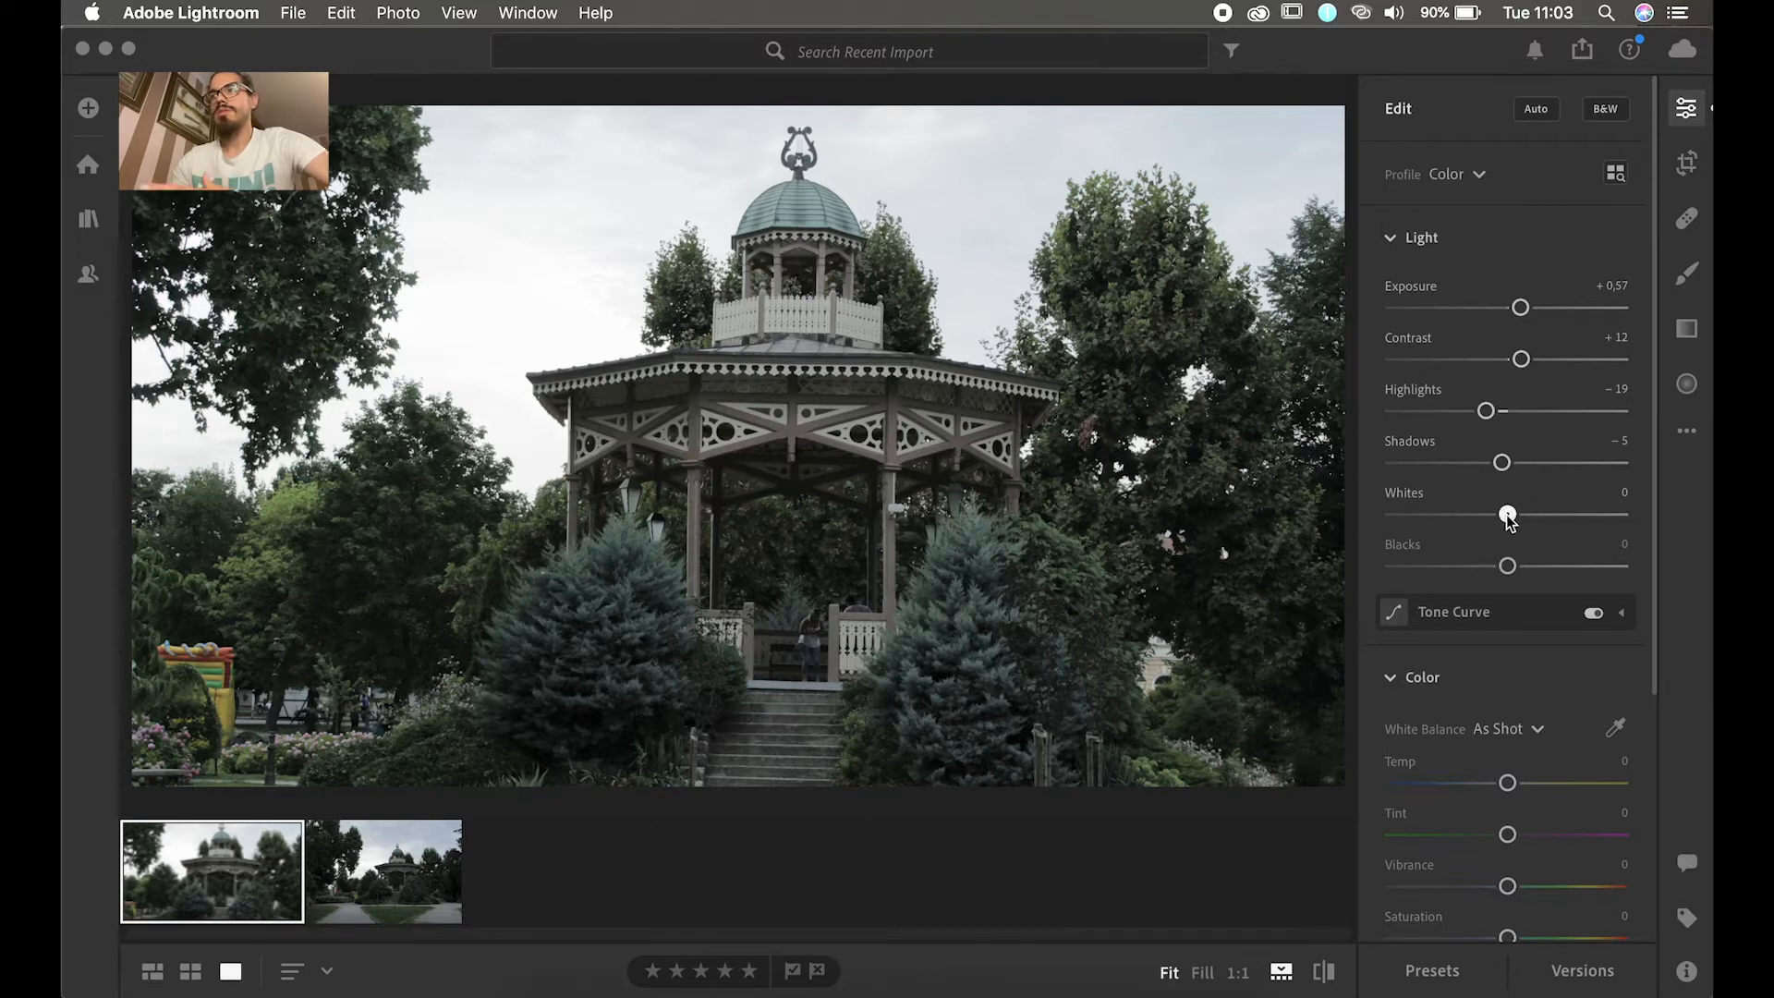
left_click_drag(1507, 517, 1539, 564)
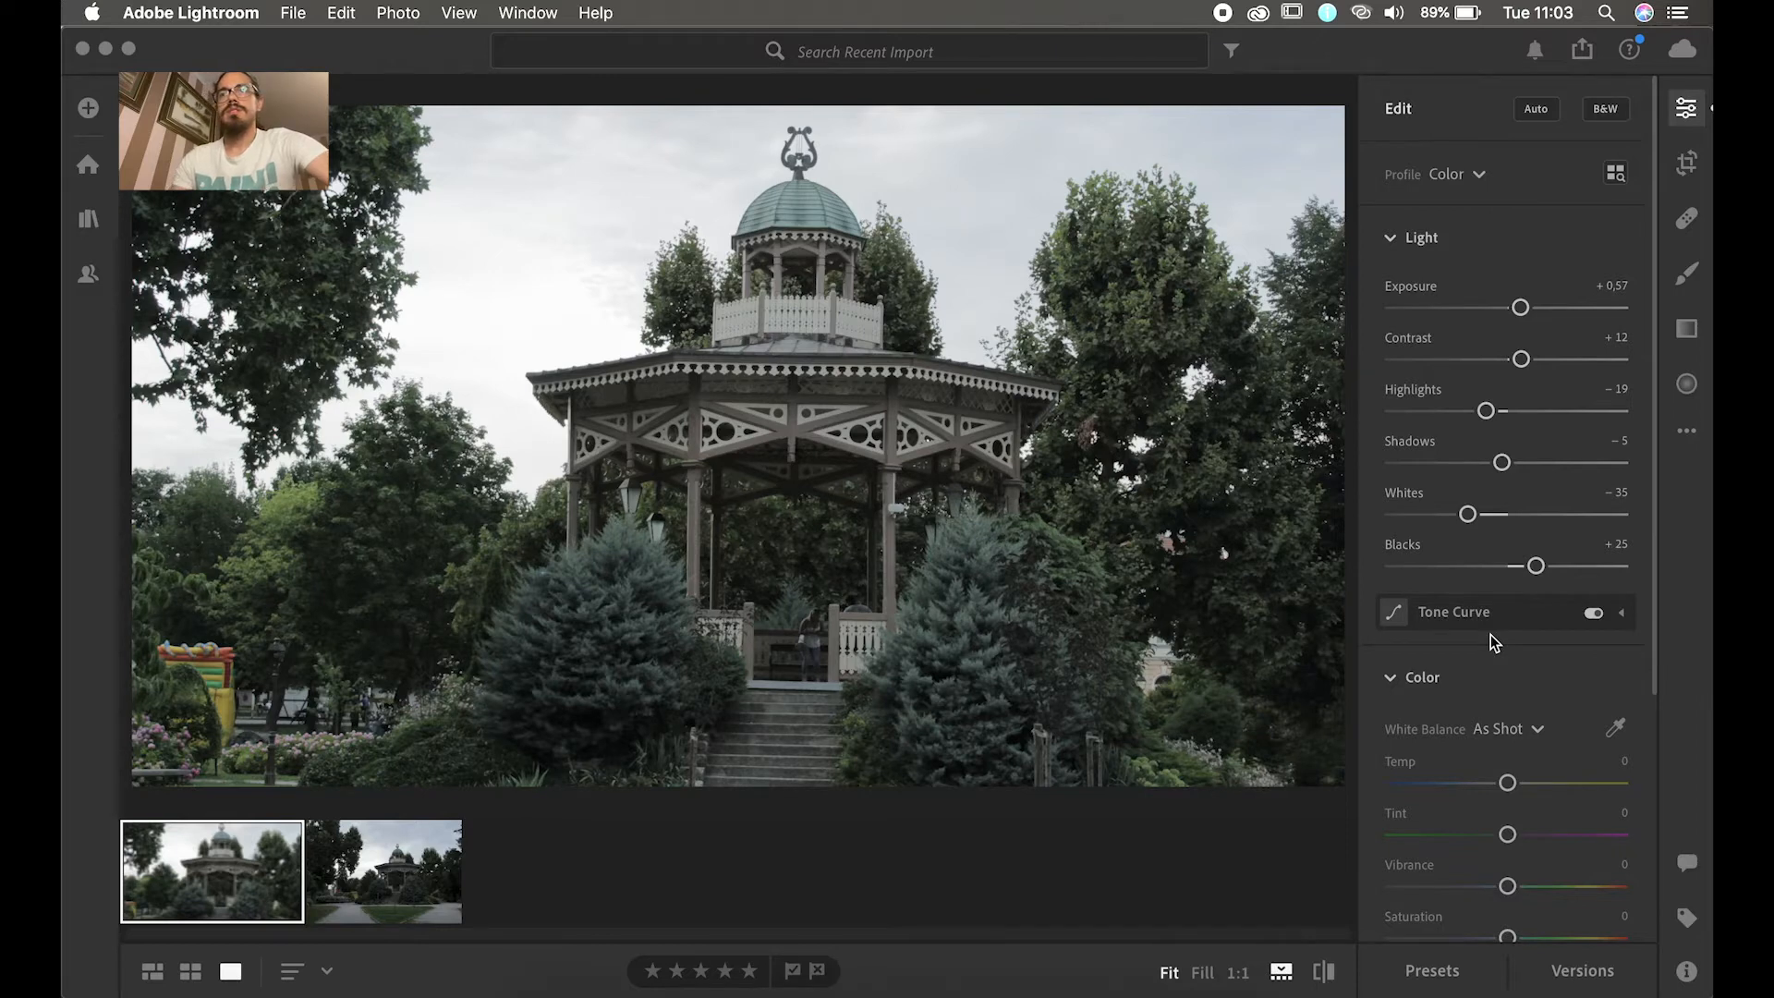
Step: Open the Tone Curve for the gazebo photo and dismiss its introductory tip
mouse_move(1444, 618)
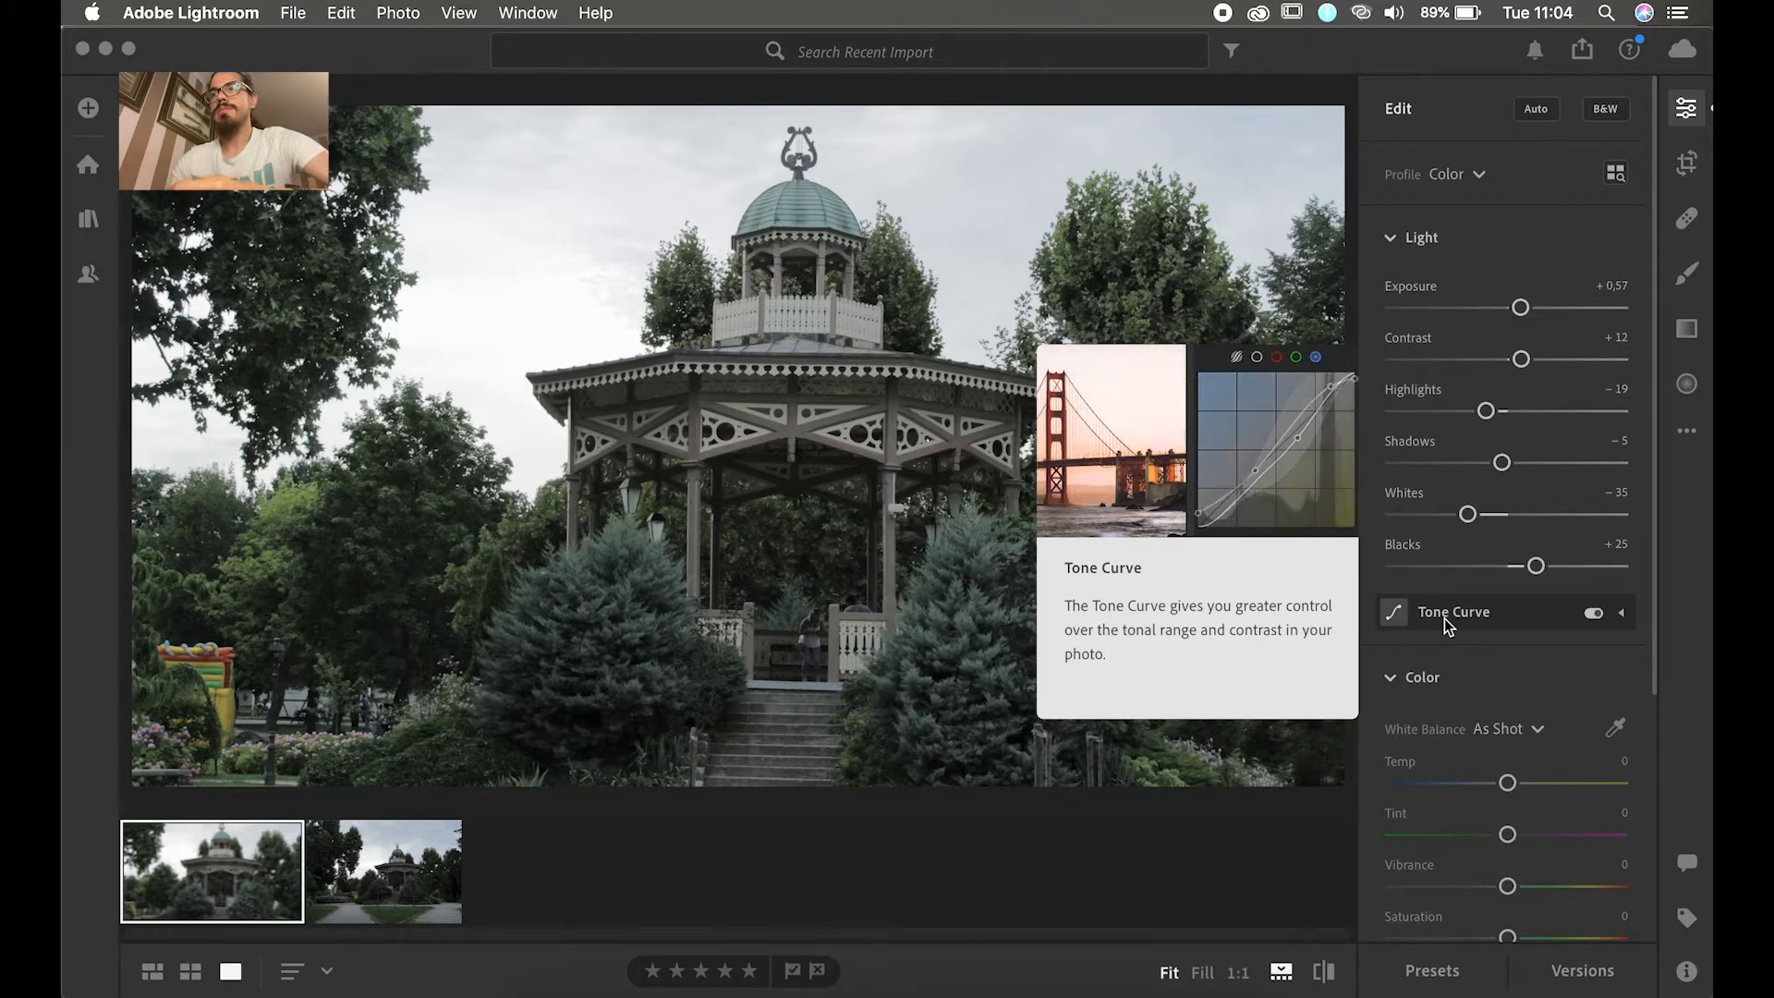
left_click(1444, 618)
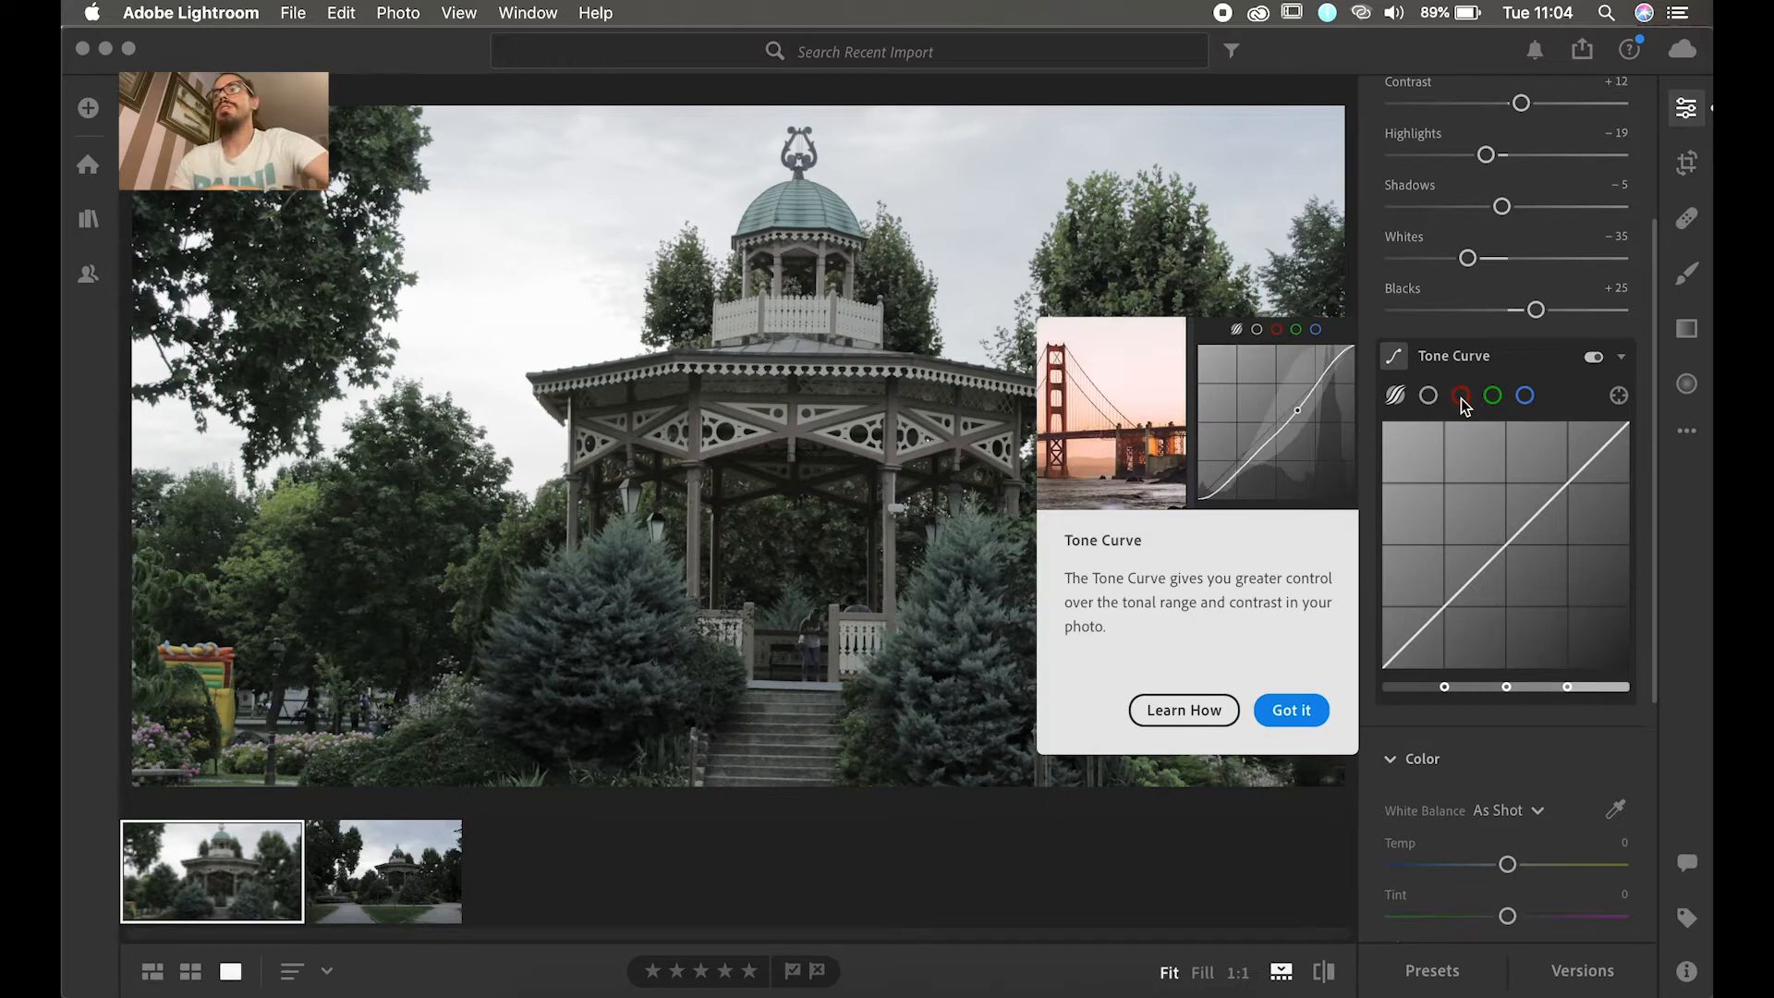
left_click(1291, 711)
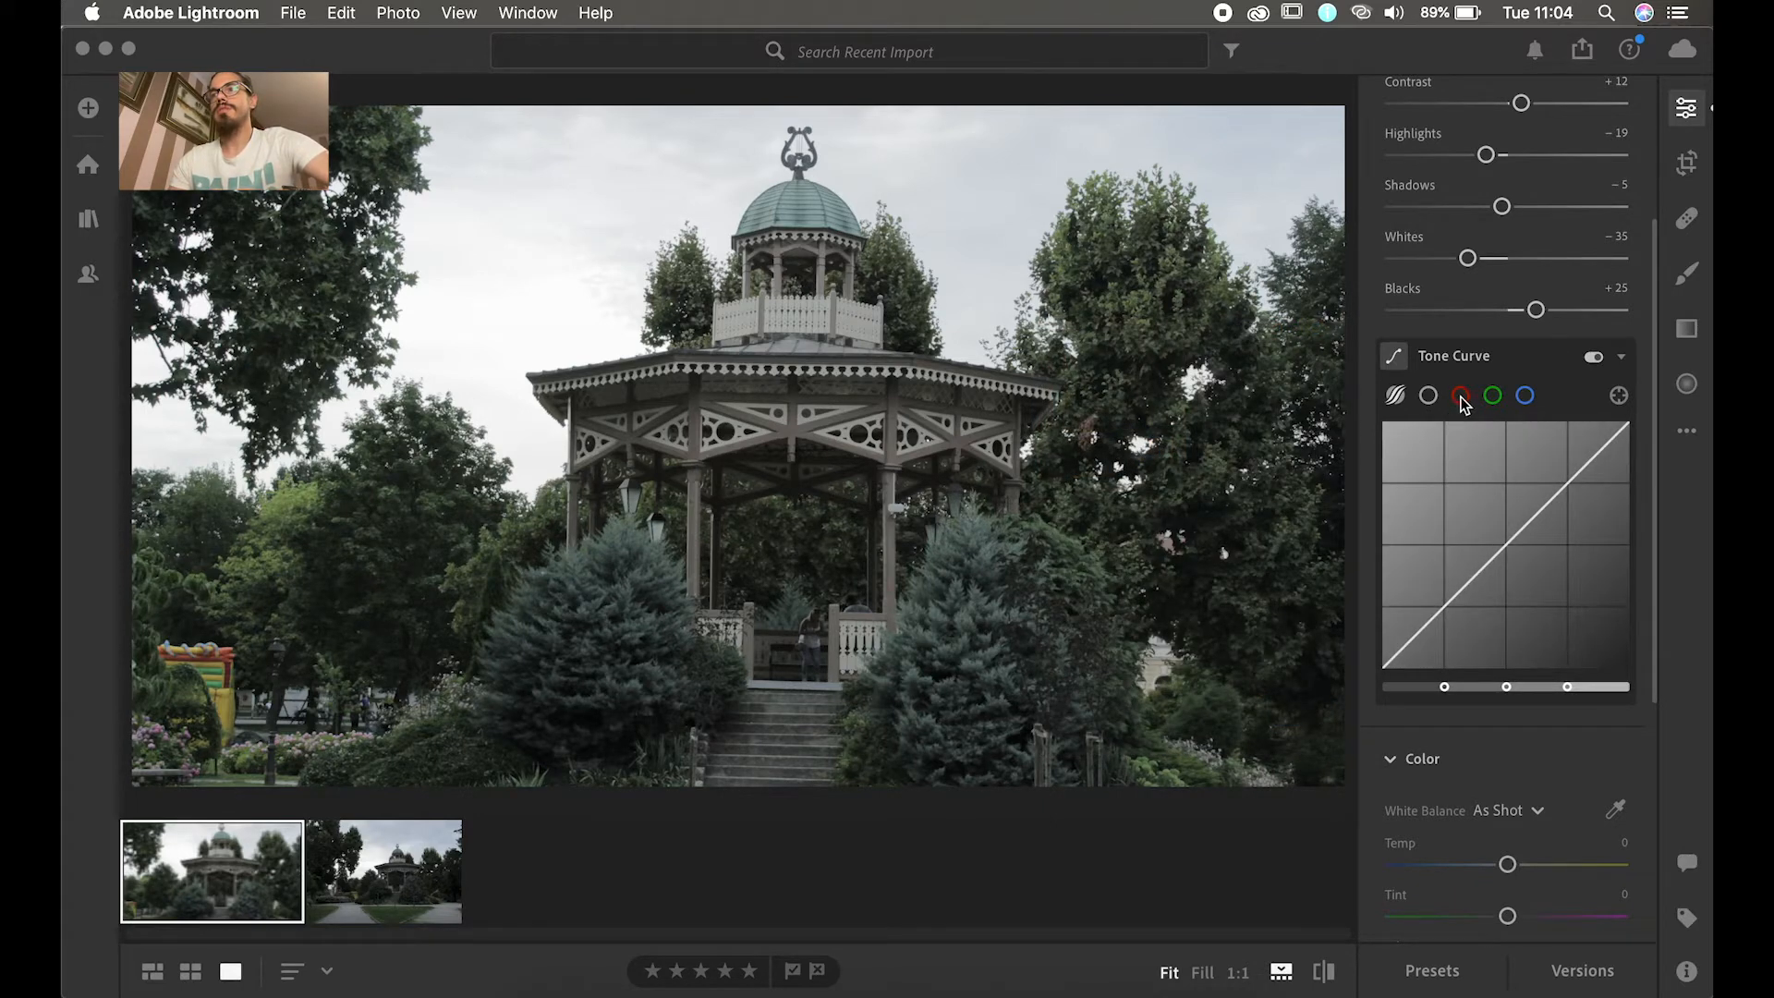
Step: Examine the red, green and blue channel point curves one after another
left_click(1460, 397)
left_click(1493, 397)
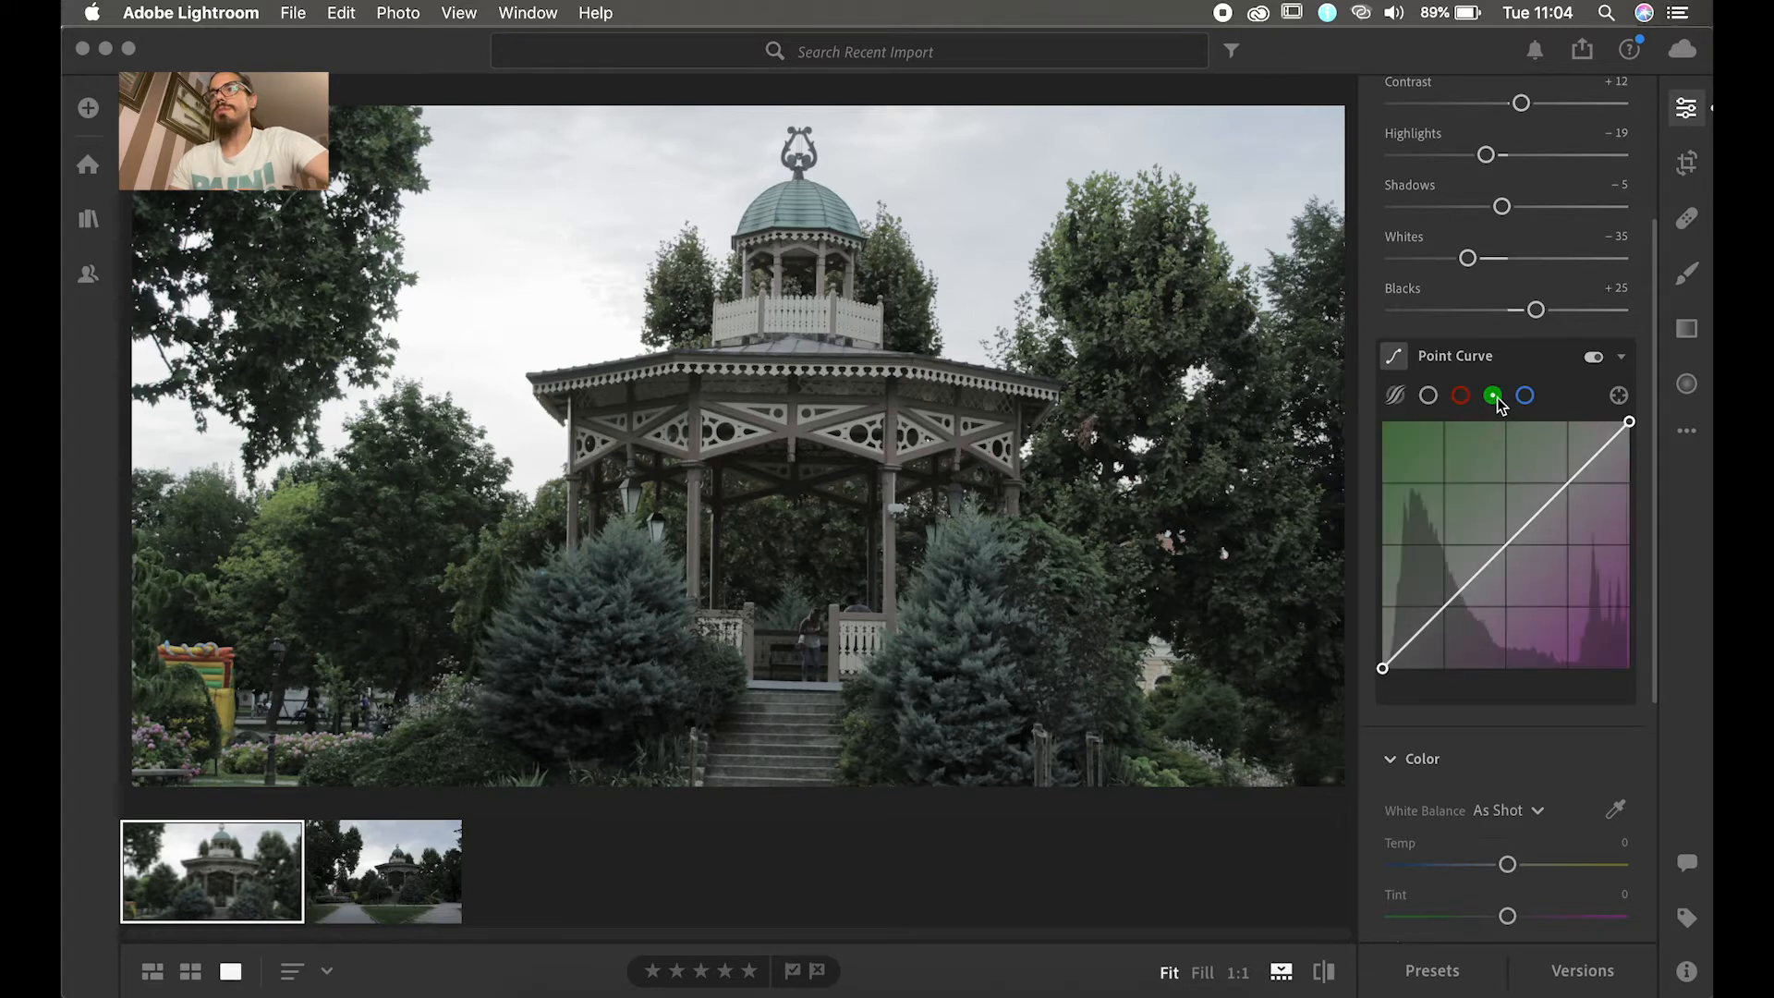
left_click(1525, 397)
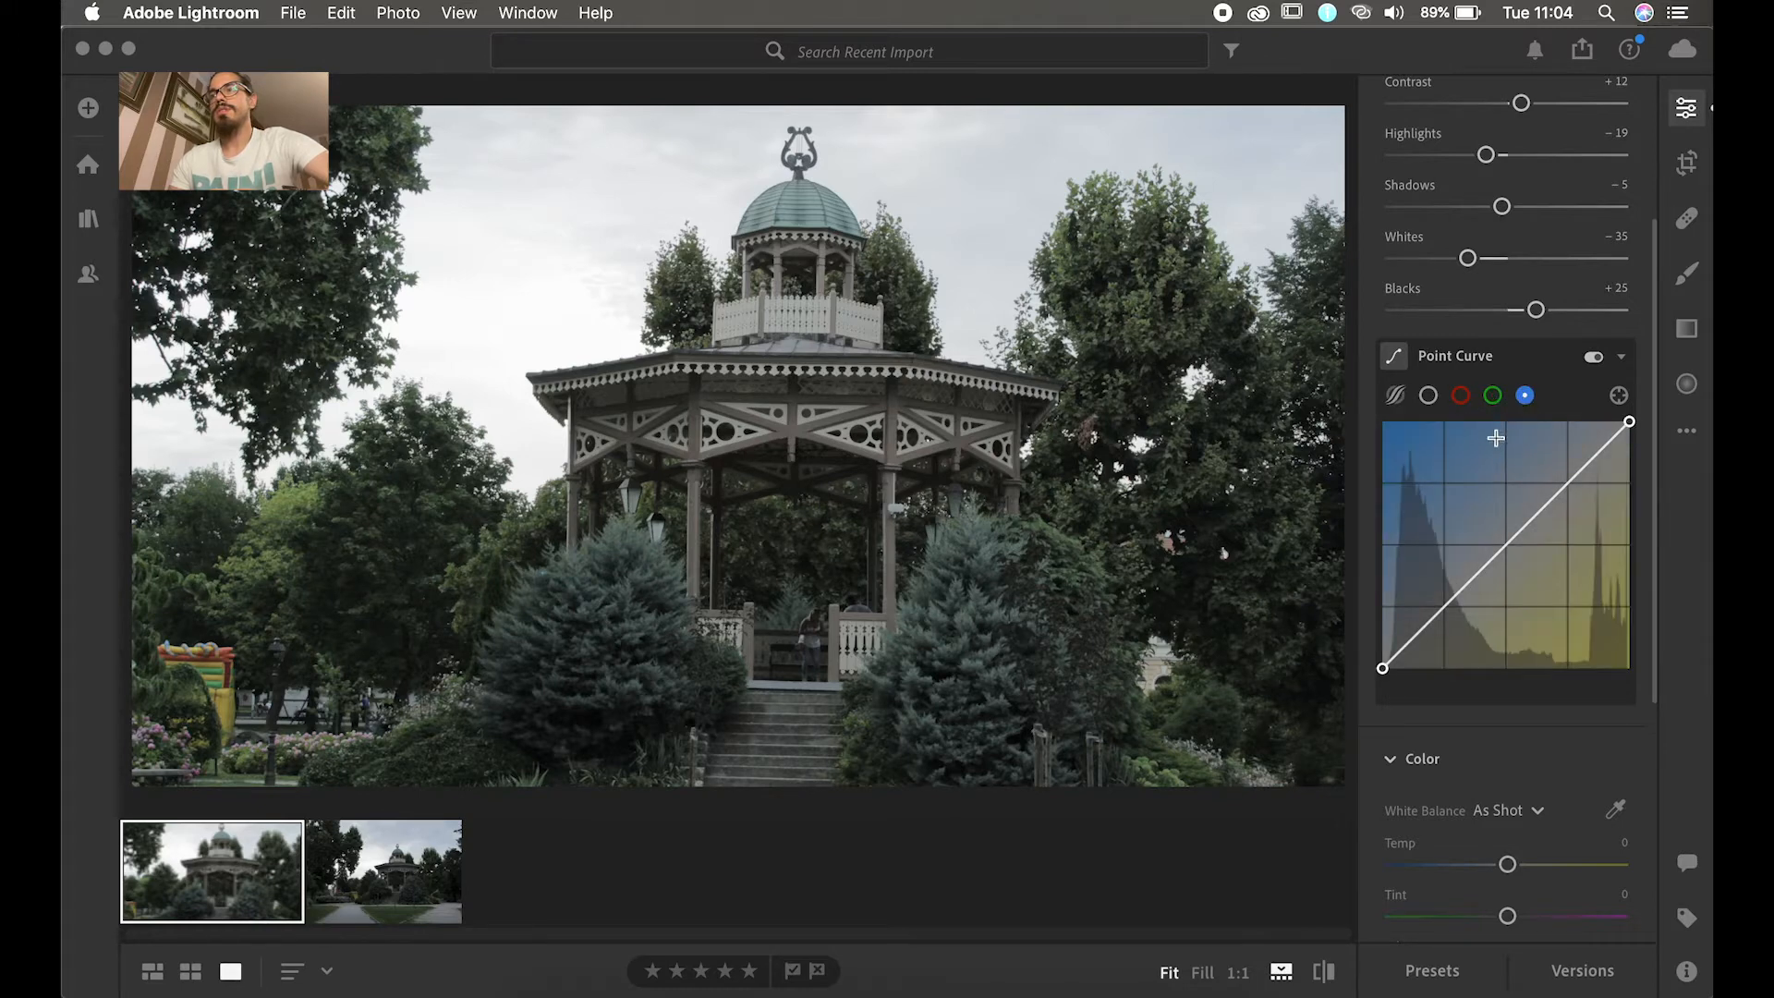
left_click(1461, 399)
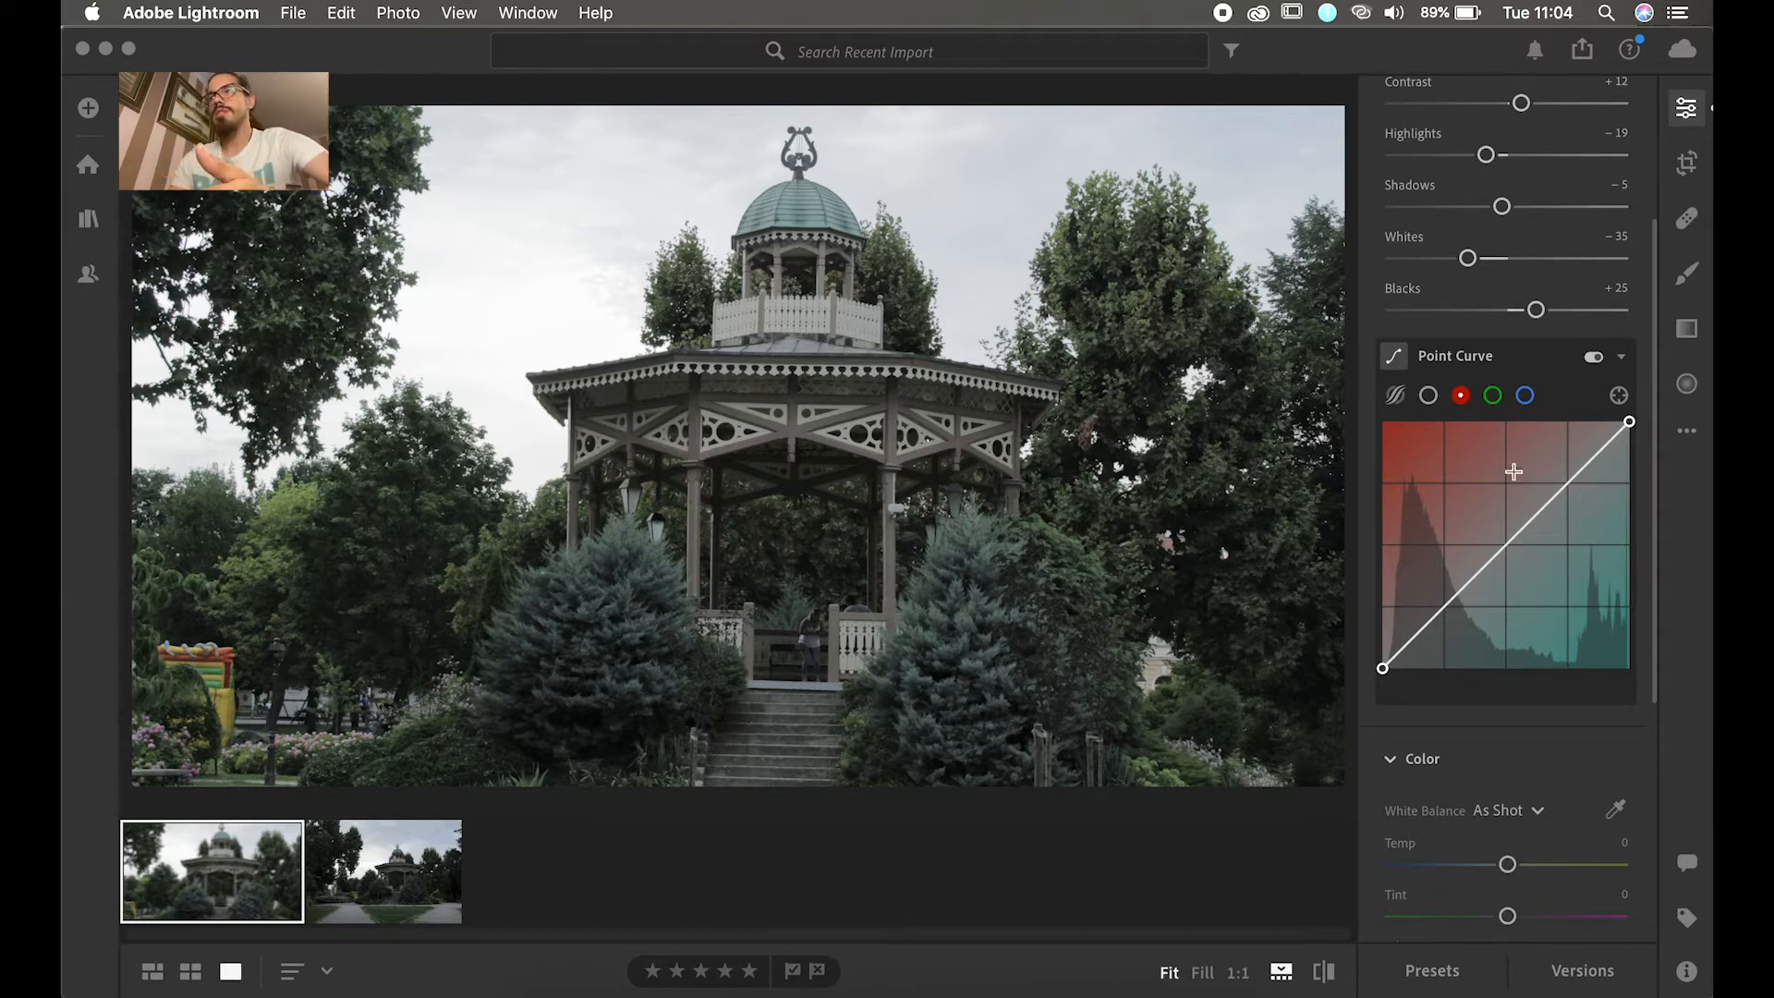
left_click(1492, 396)
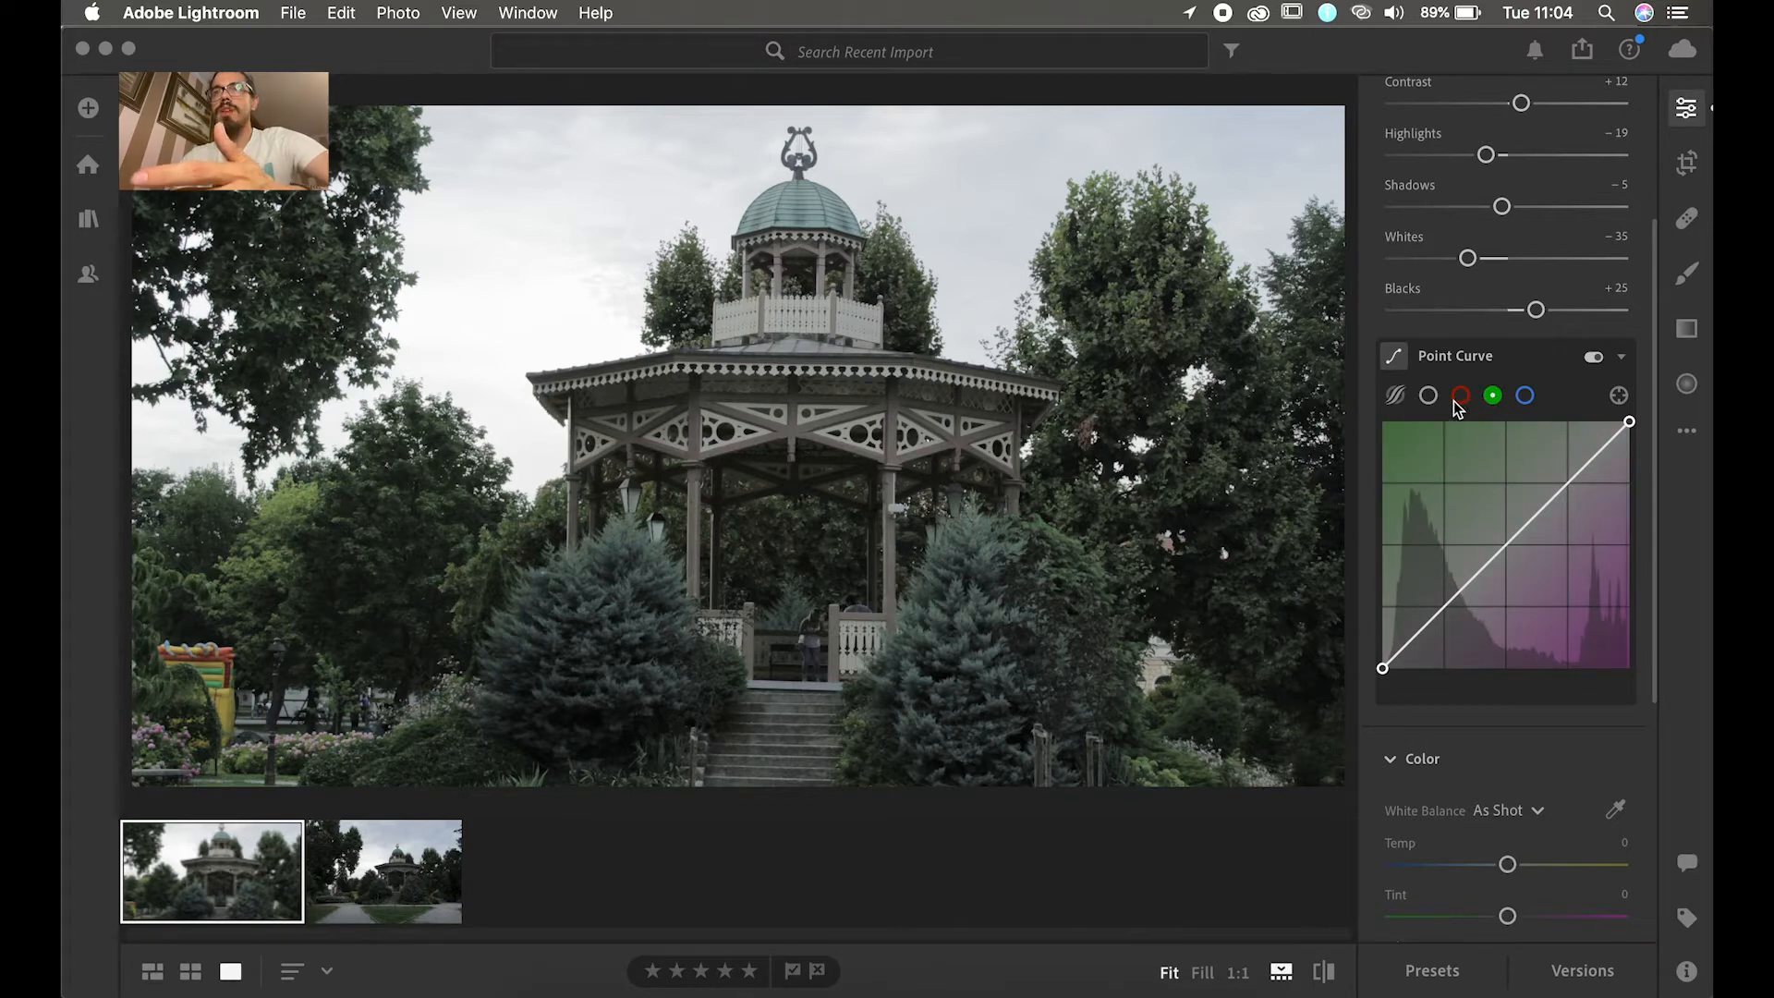
left_click(1458, 398)
left_click(1490, 396)
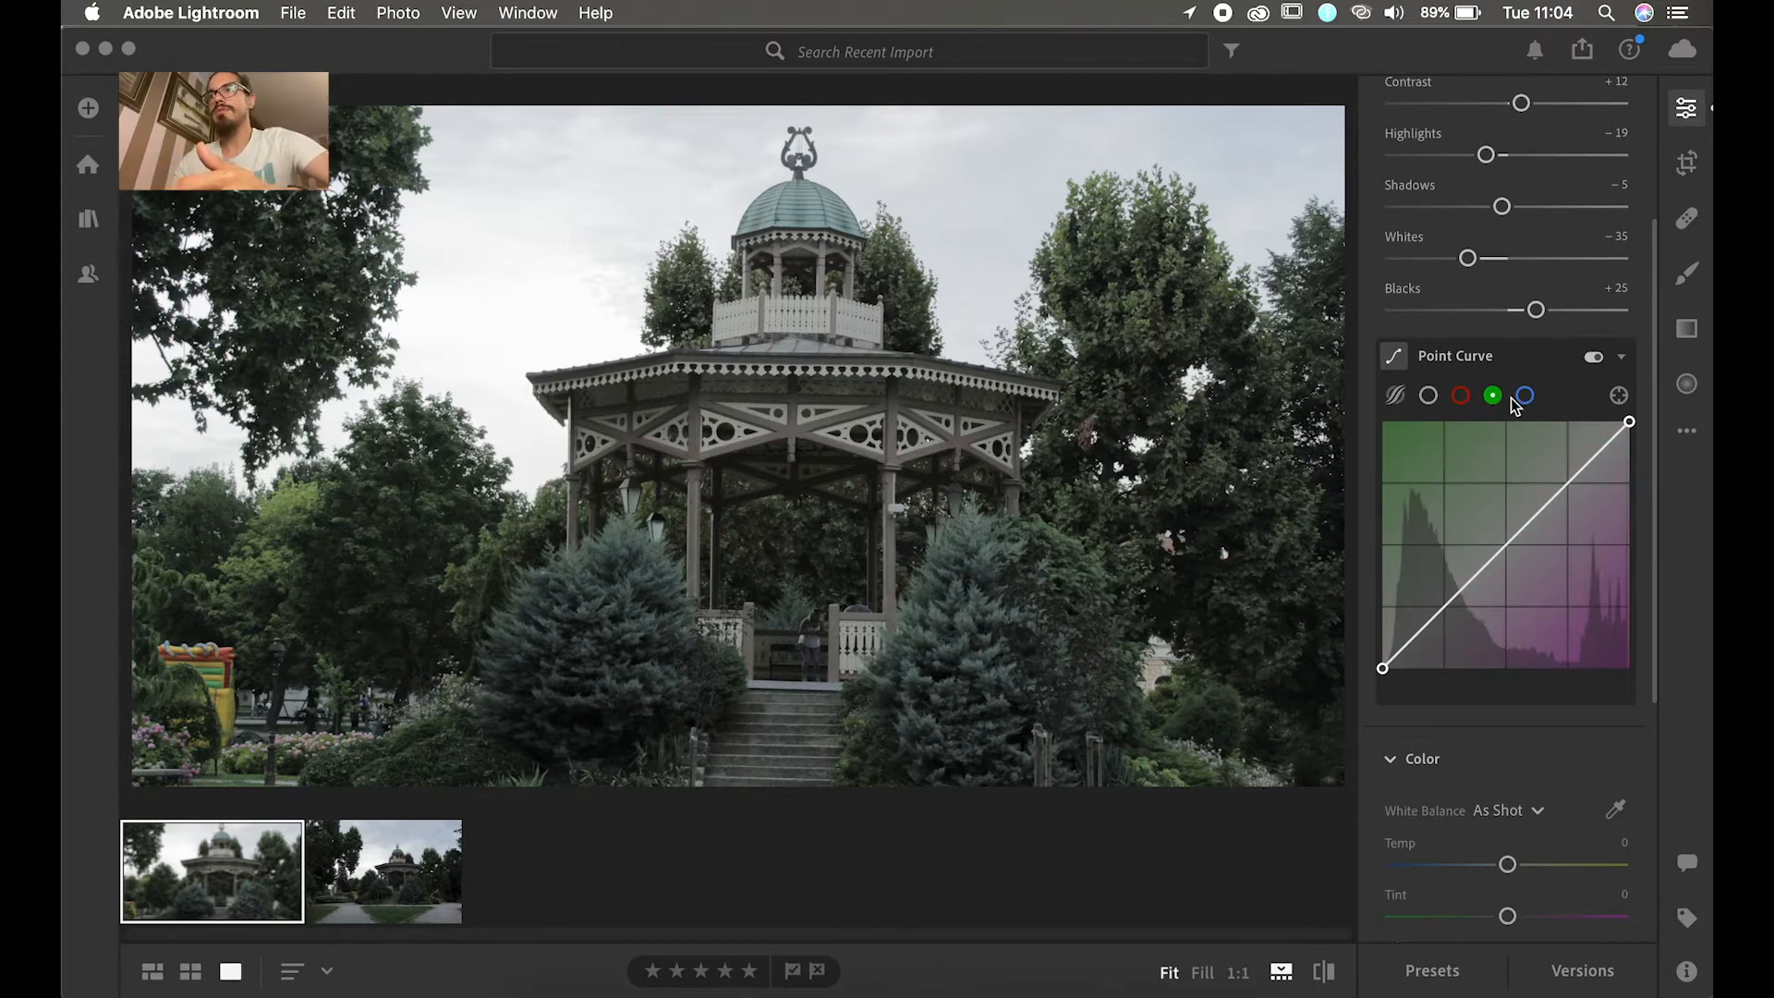
left_click(1529, 399)
Step: Shape the red channel's point curve into a gentle S by raising a highlight point and lowering a shadow point
left_click(1469, 400)
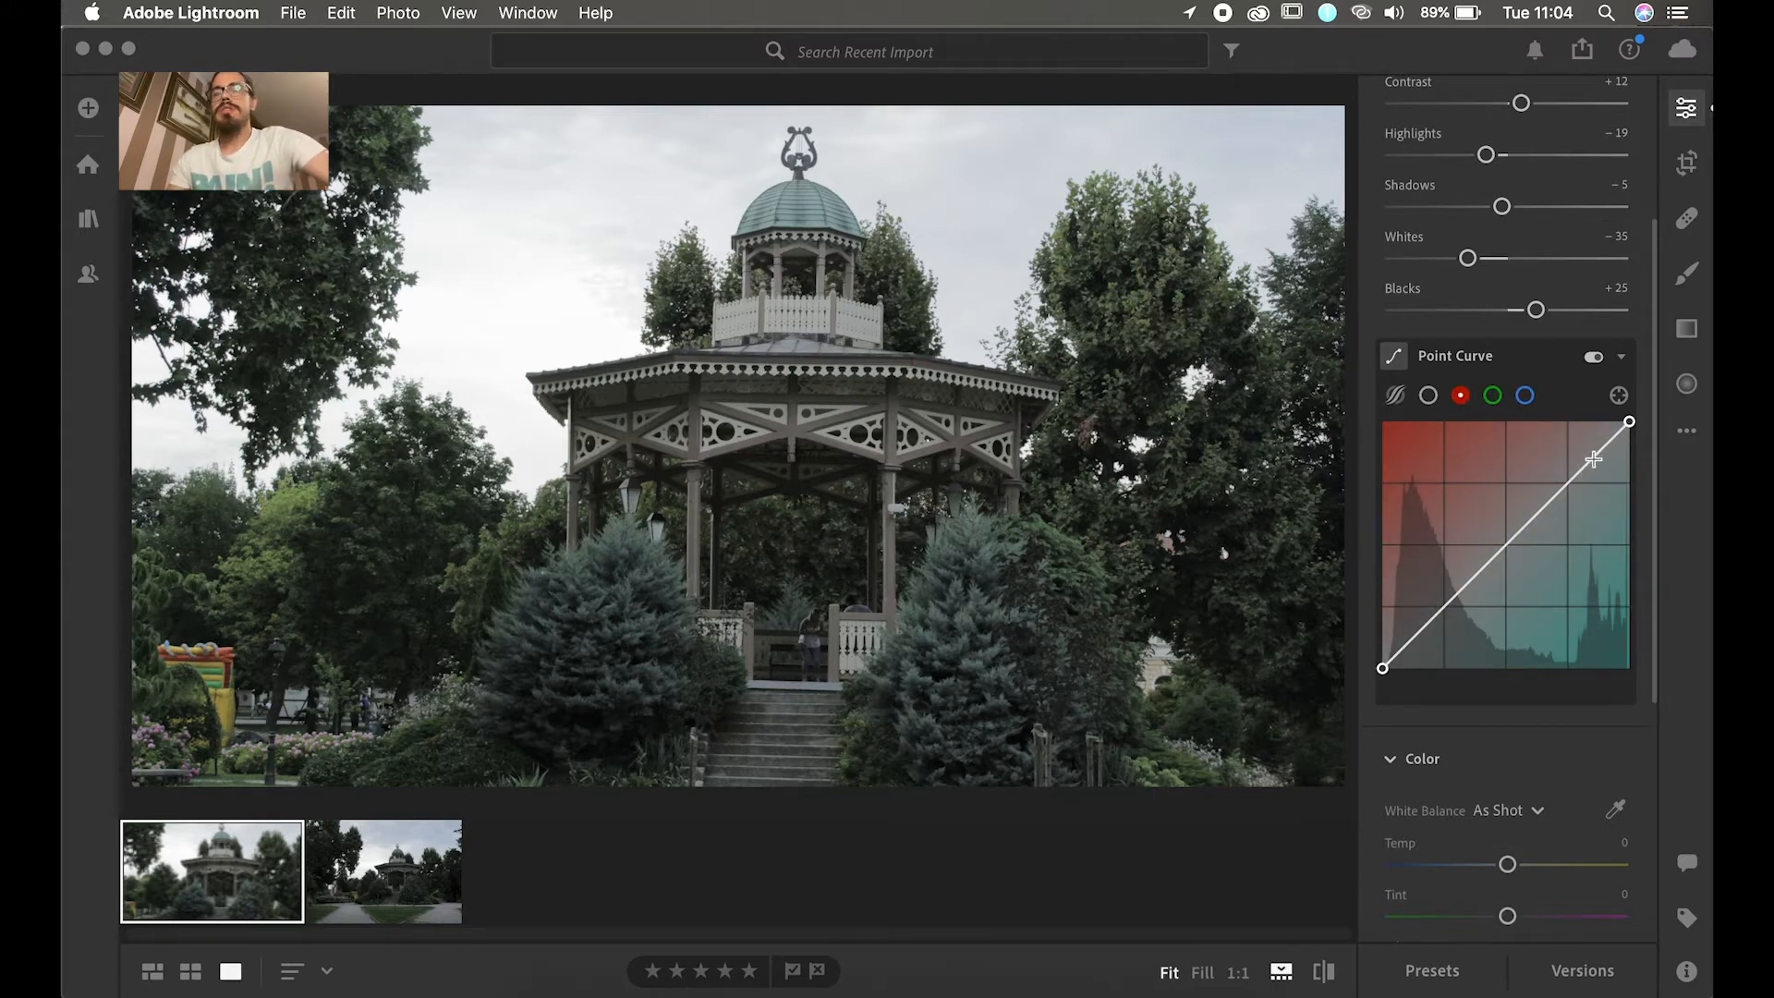
left_click_drag(1587, 462, 1580, 459)
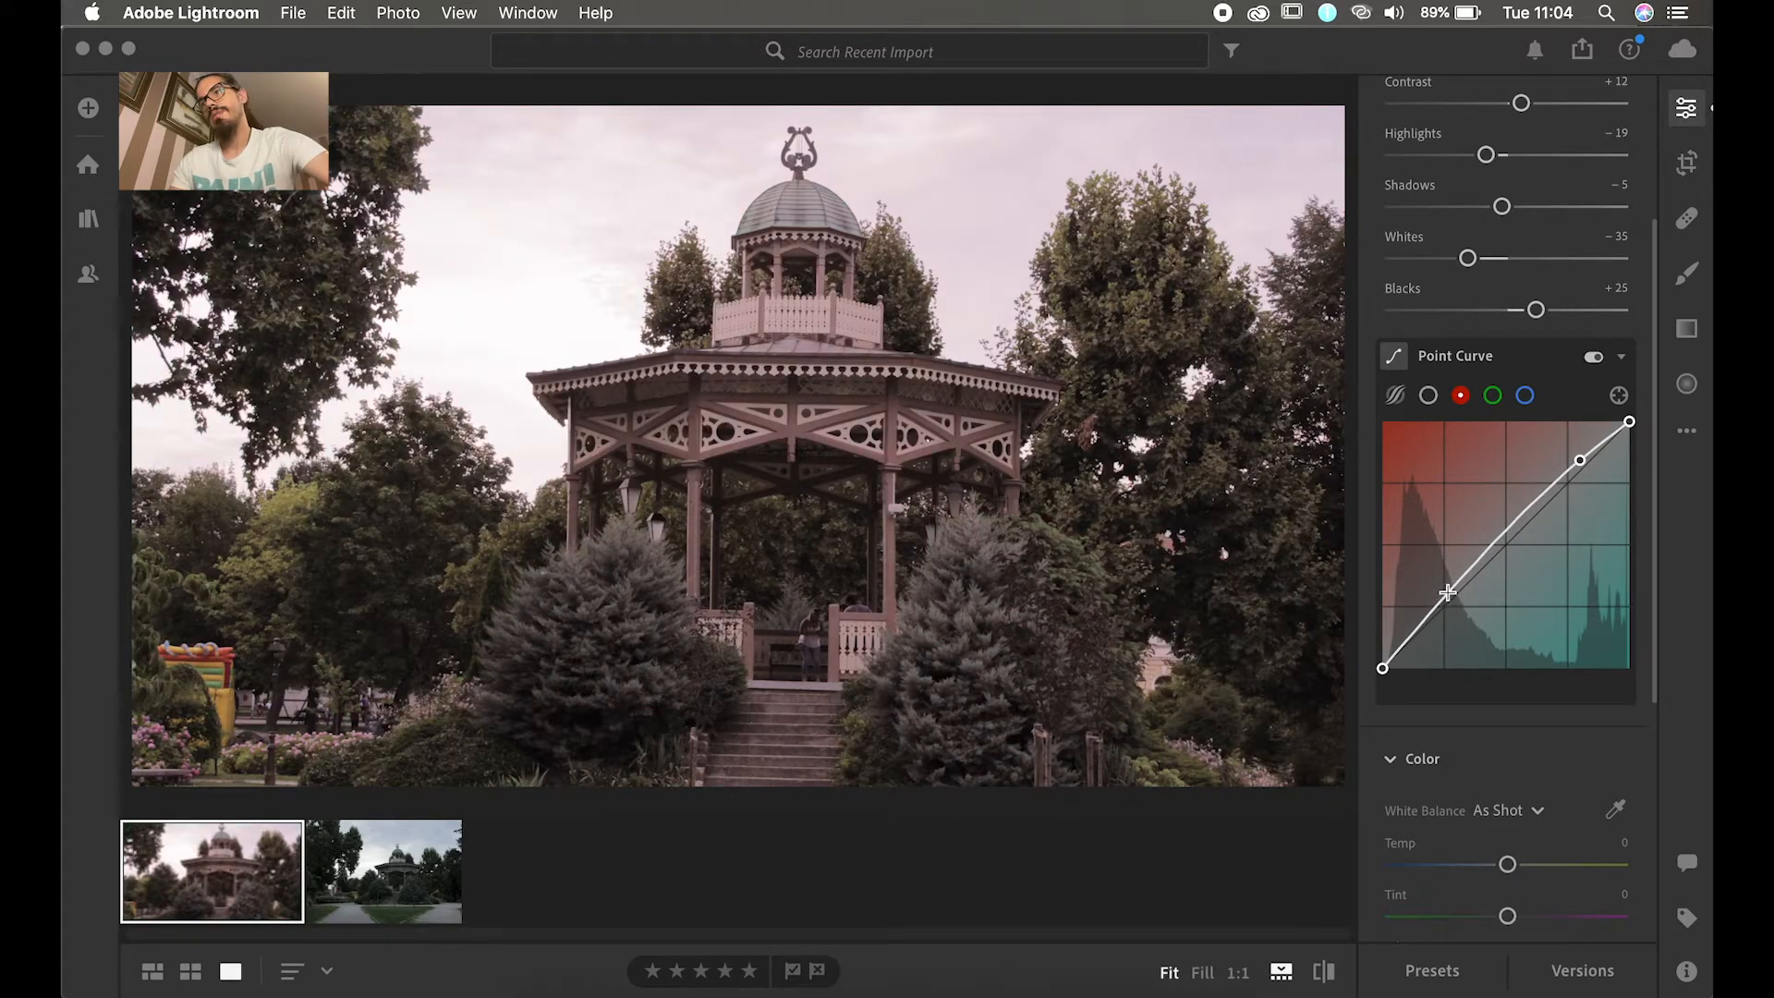
left_click_drag(1448, 589, 1460, 599)
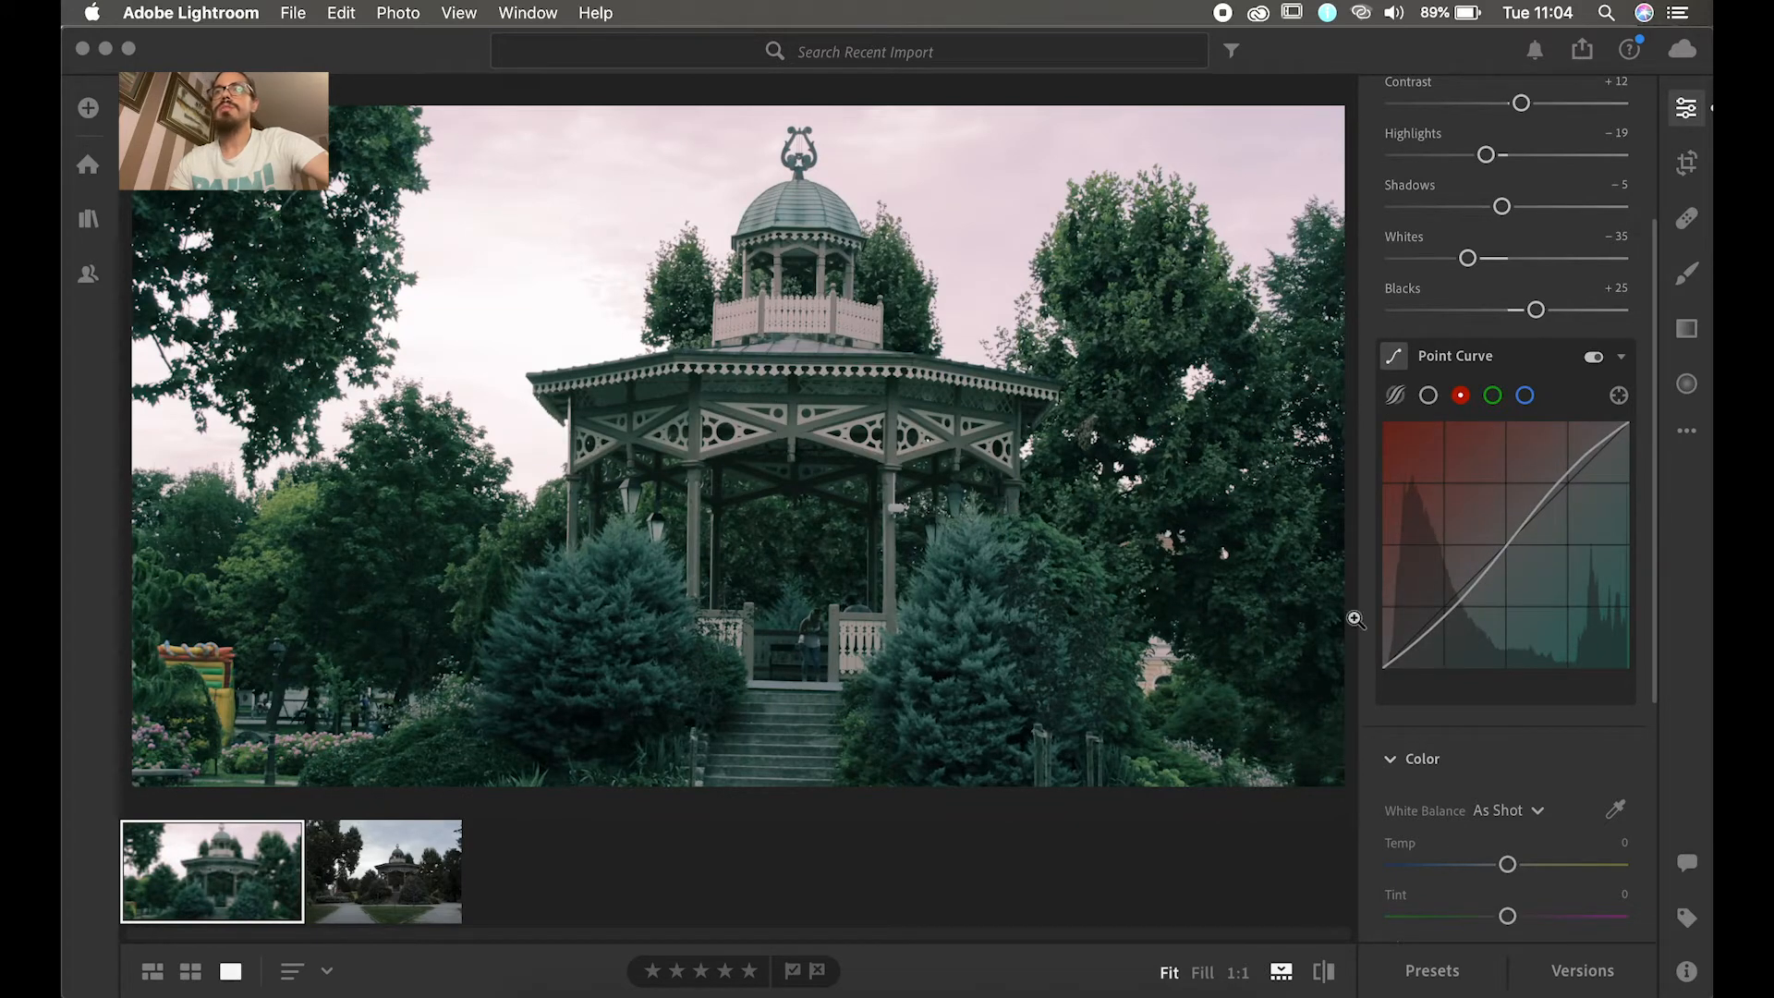
Step: Give the green channel's point curve a gentle S shape with a raised highlight point and a lowered shadow point
left_click(1492, 395)
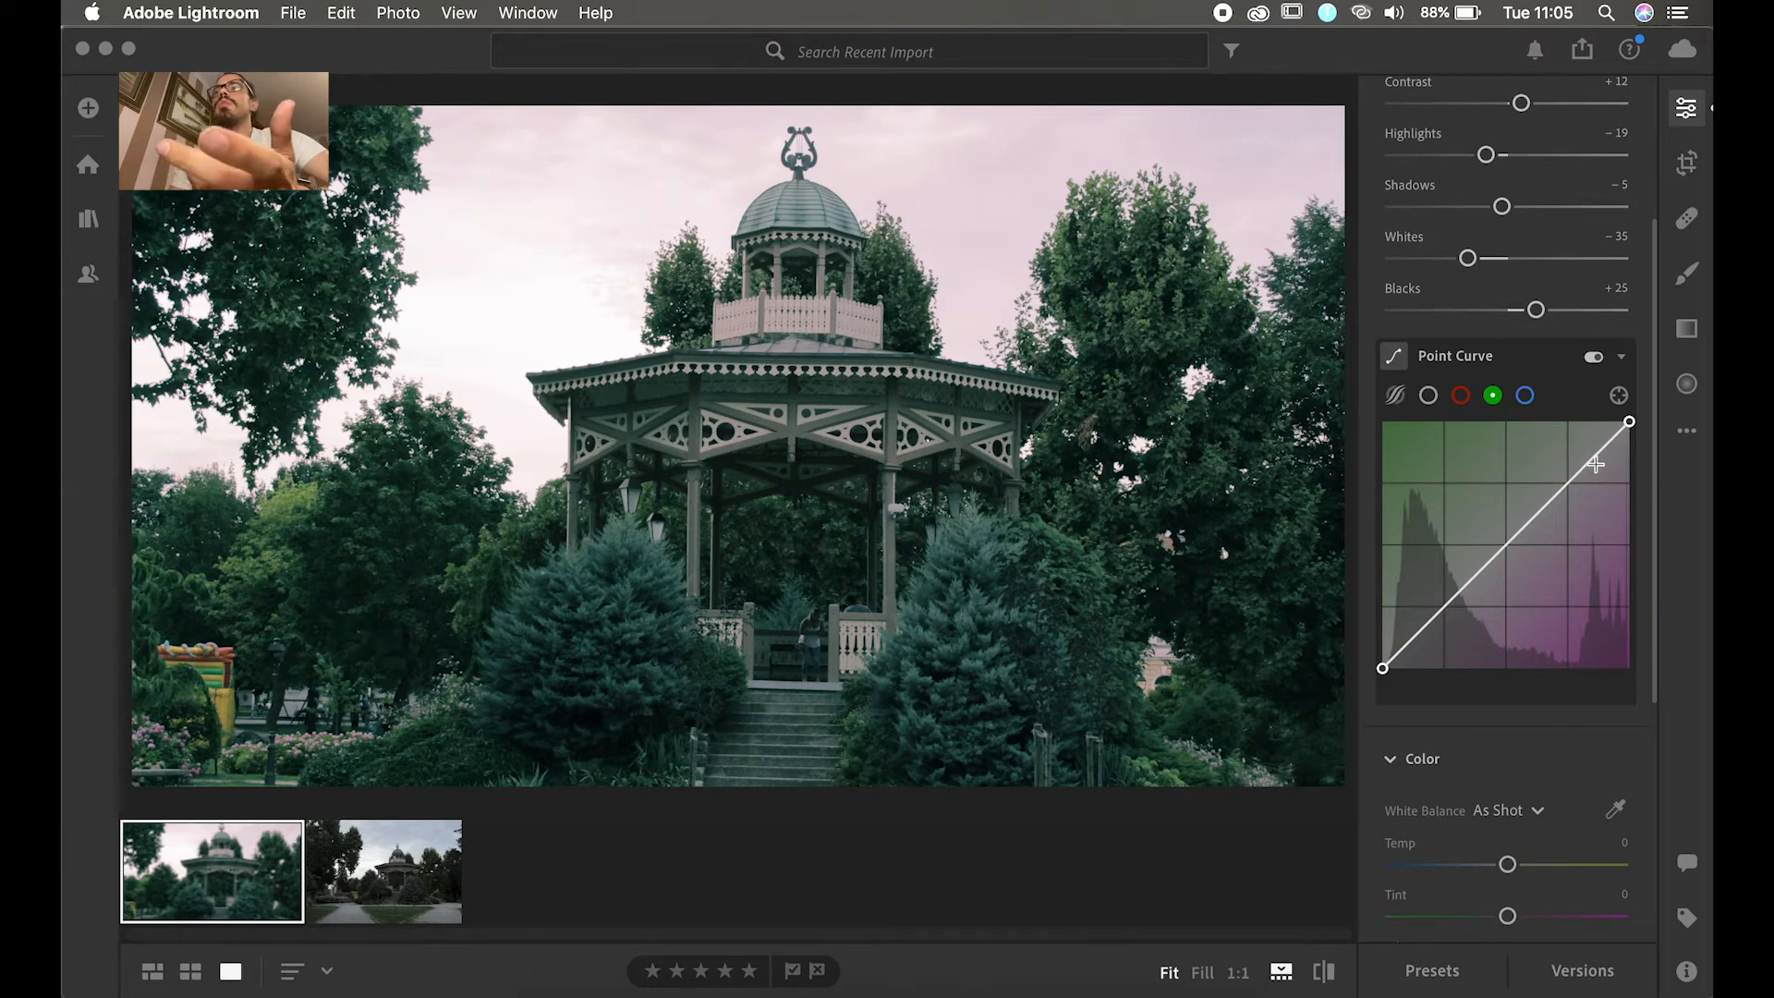
left_click_drag(1591, 460, 1585, 455)
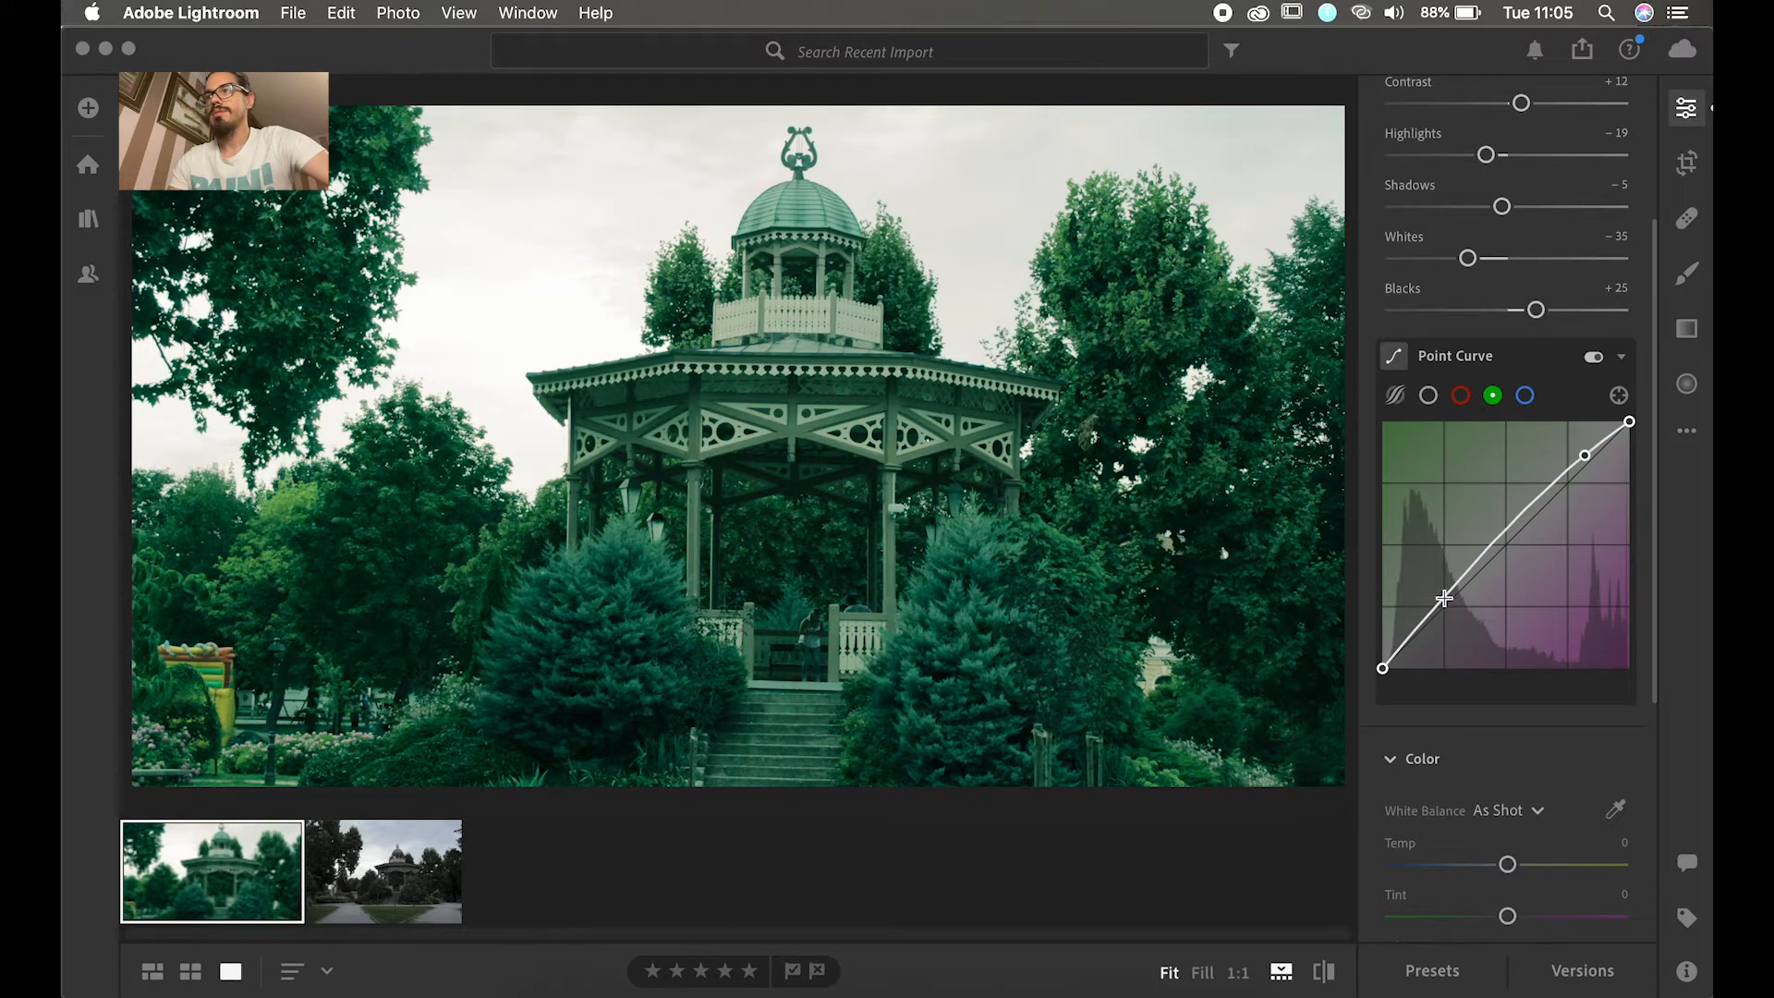
left_click_drag(1444, 599, 1454, 603)
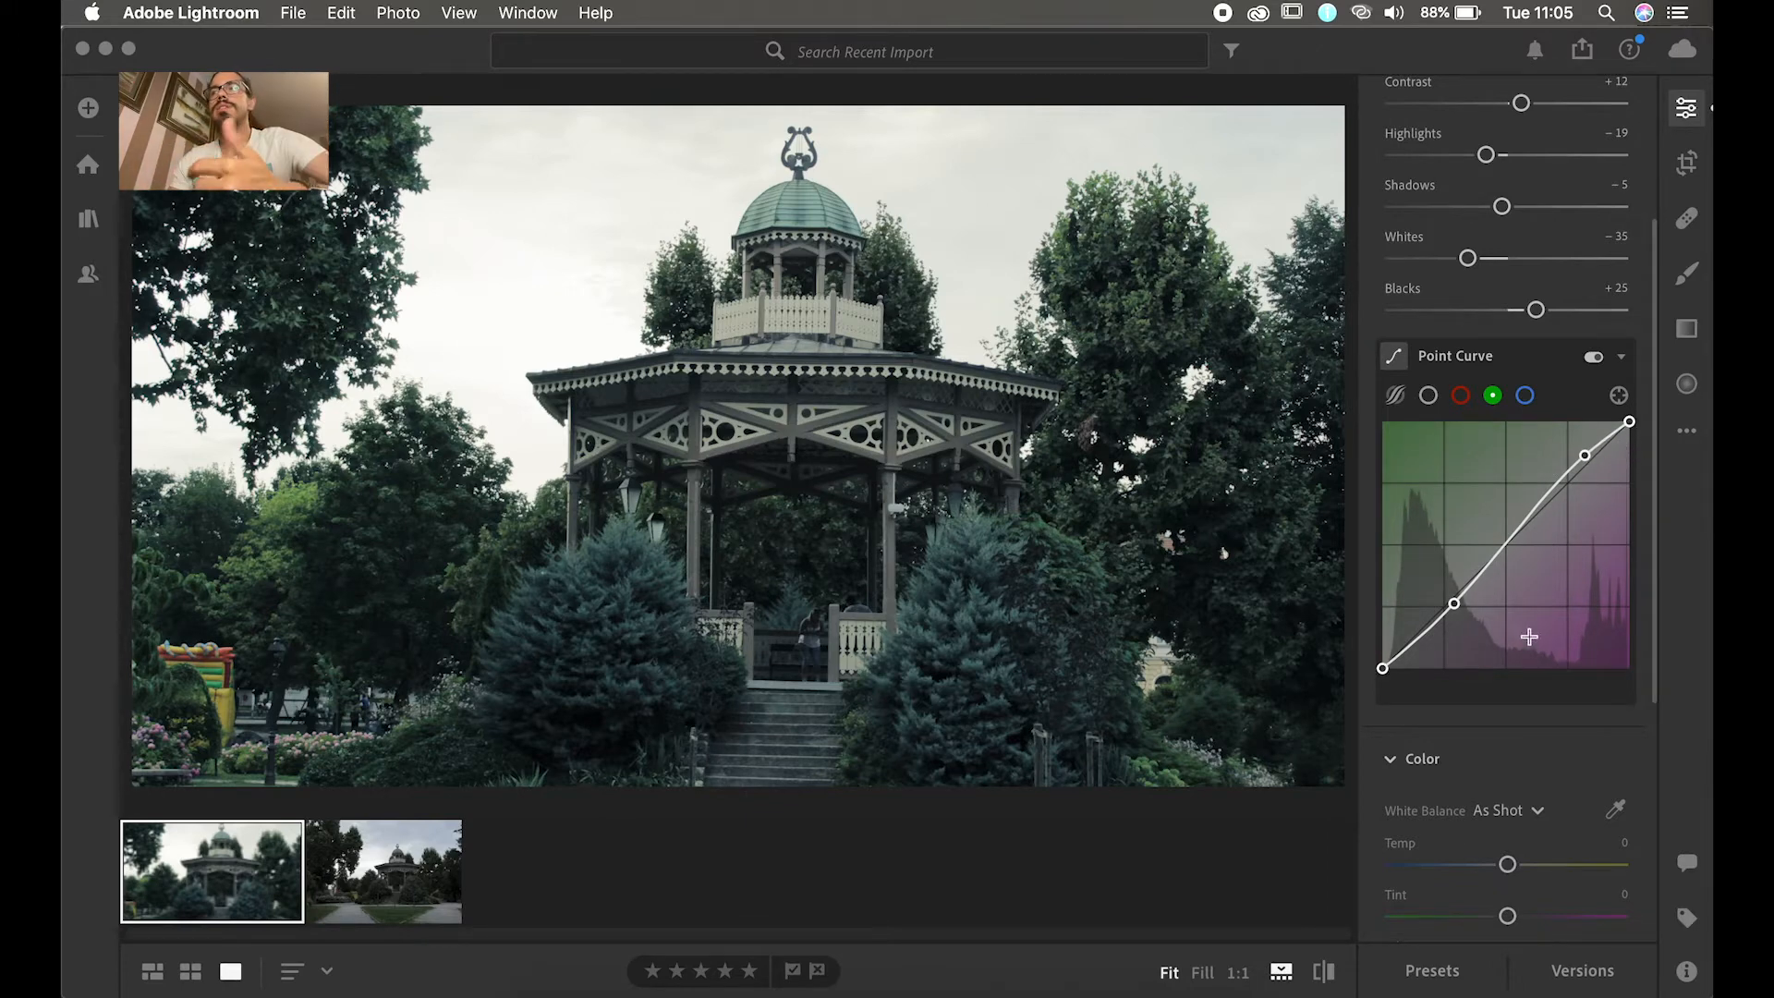
Step: Bend the blue channel's point curve into a gentle S with a raised highlight point and a lowered shadow point
left_click(1525, 396)
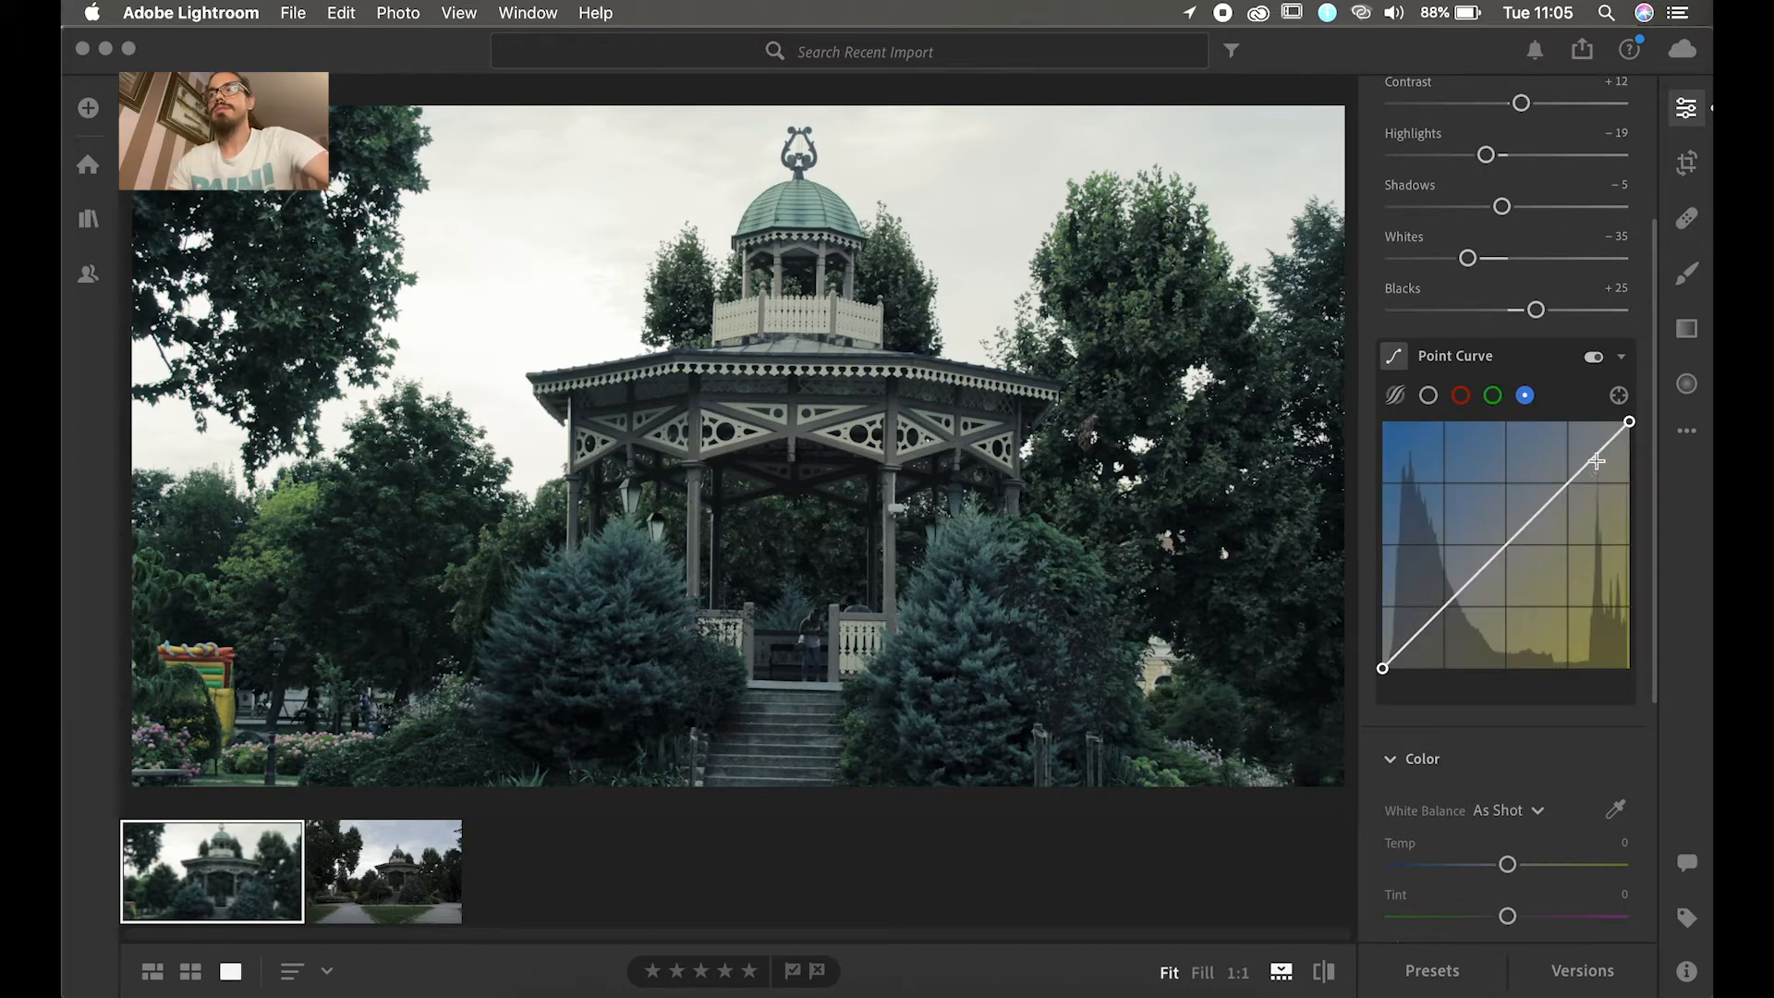
left_click_drag(1591, 459, 1585, 455)
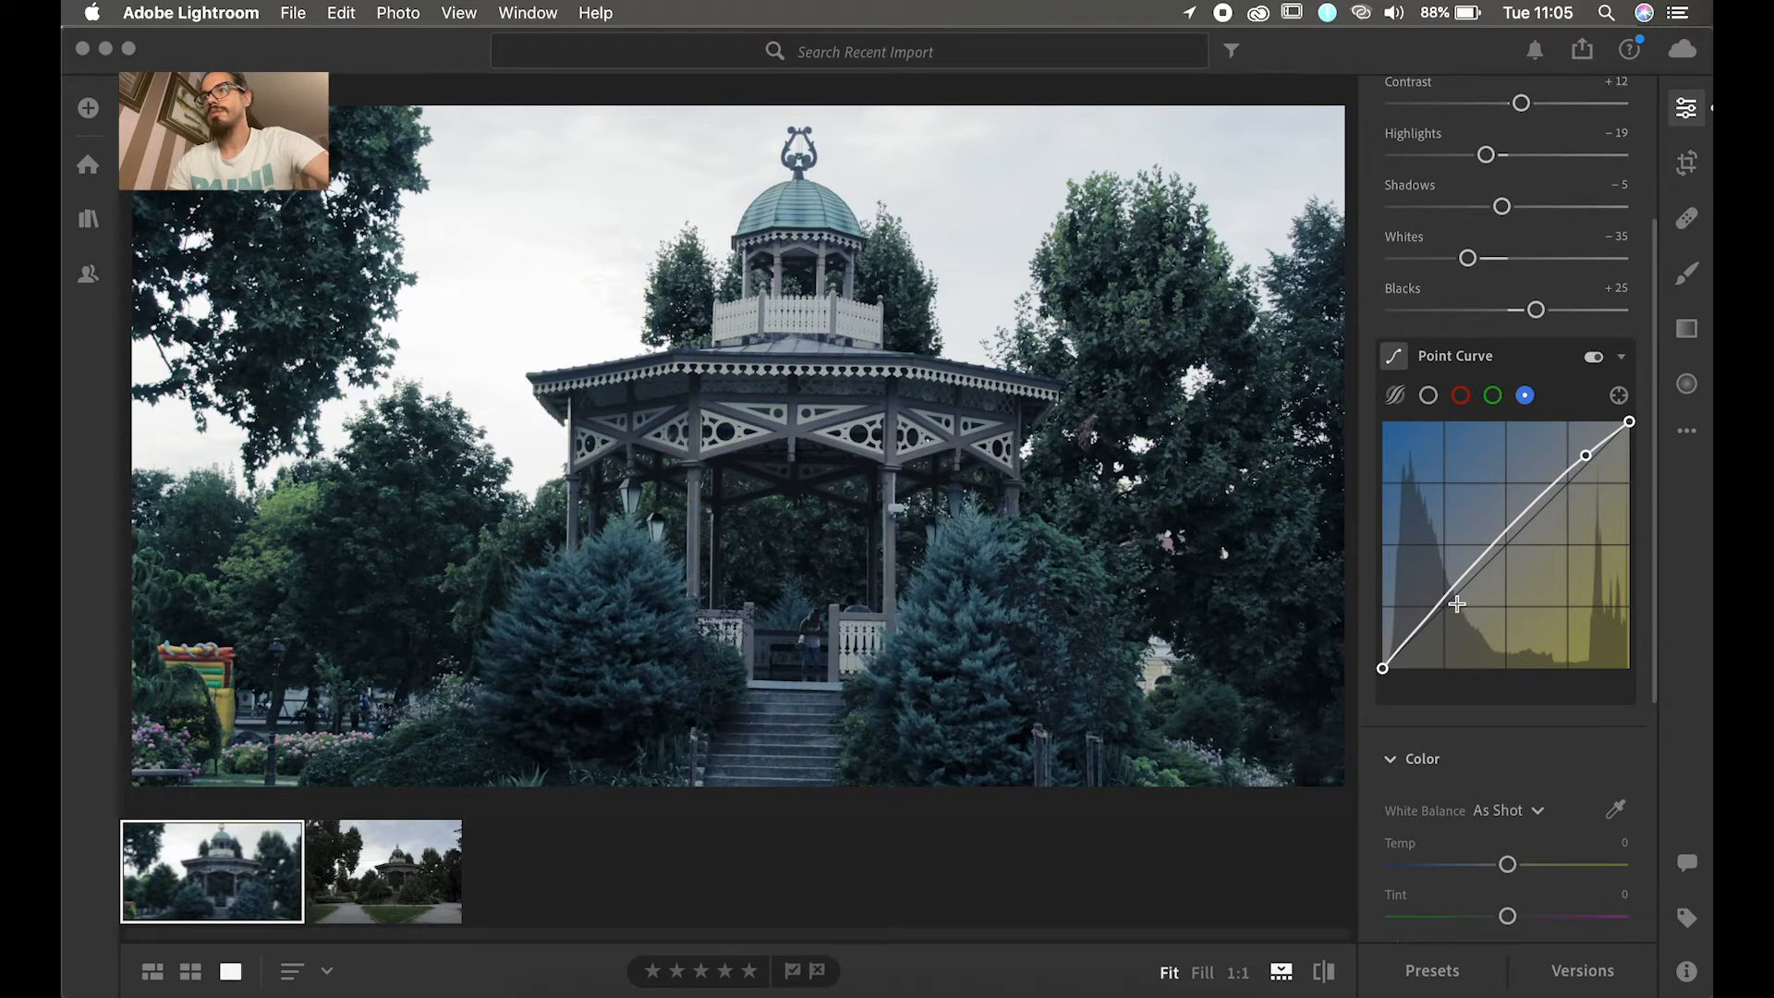
left_click_drag(1444, 596, 1452, 606)
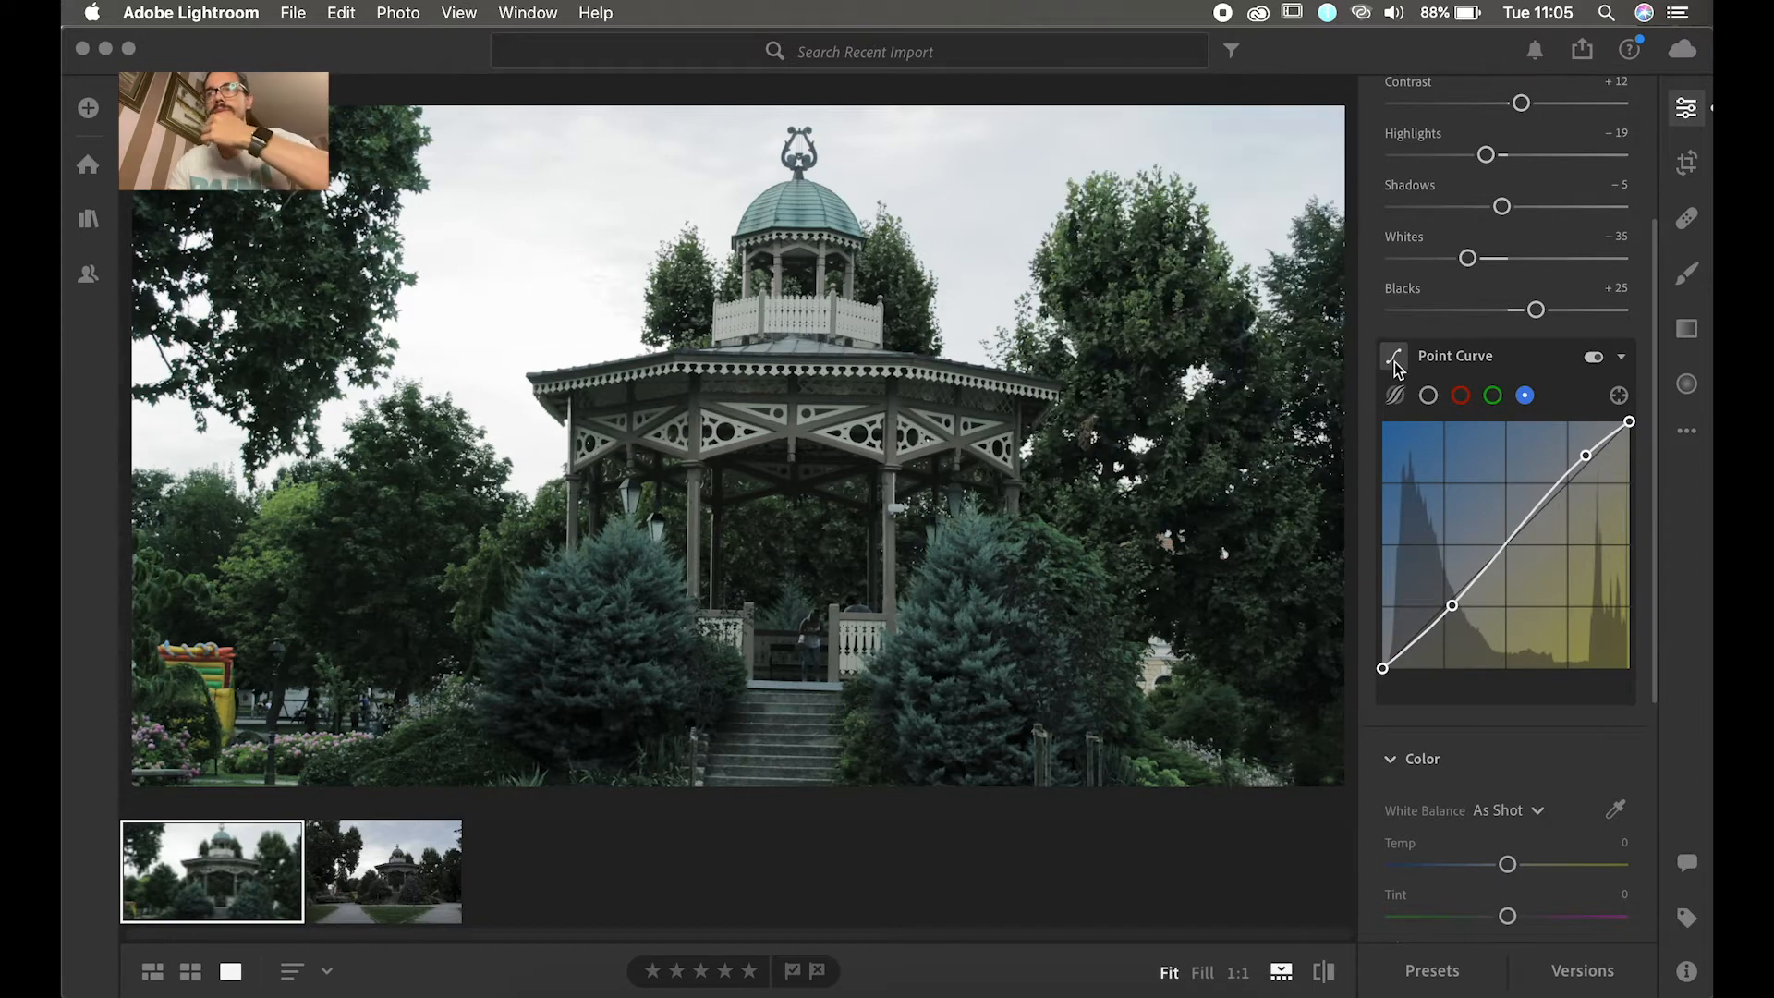
Step: Try warmer and cooler white balance on the photo and set the Temp to +7
scroll(1419, 772, "down", 5)
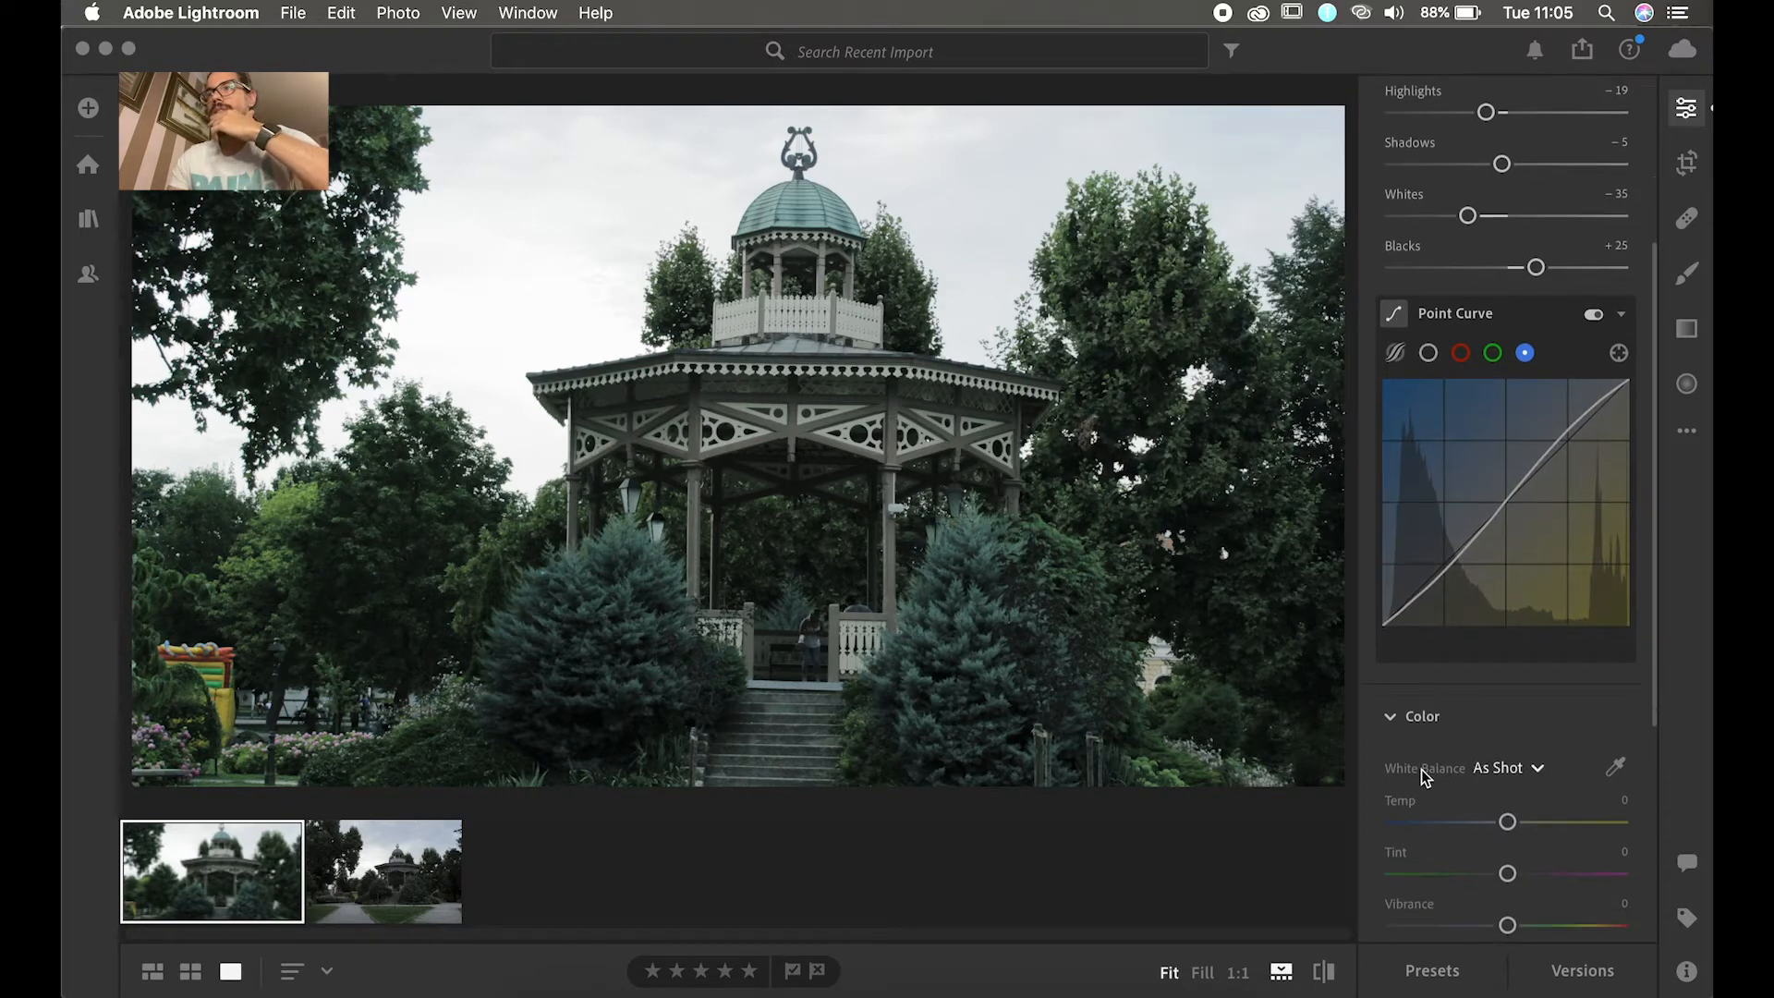
scroll(1427, 748, "down", 1)
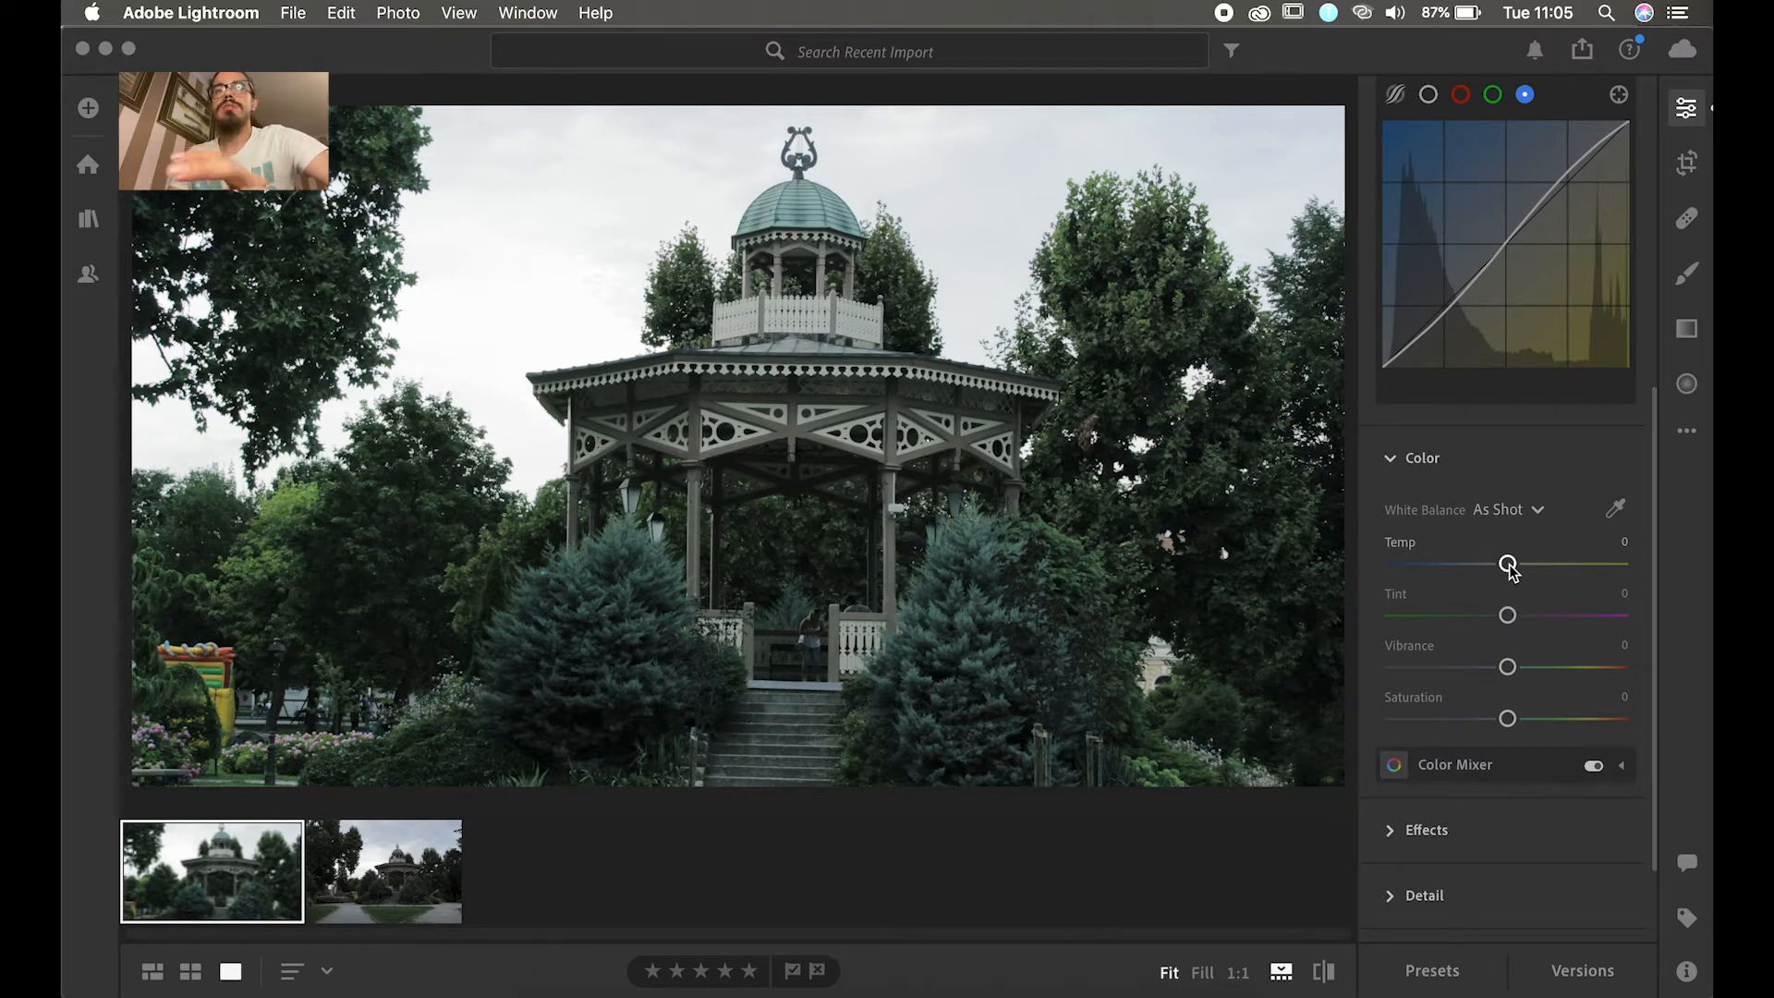
left_click_drag(1509, 566, 1521, 563)
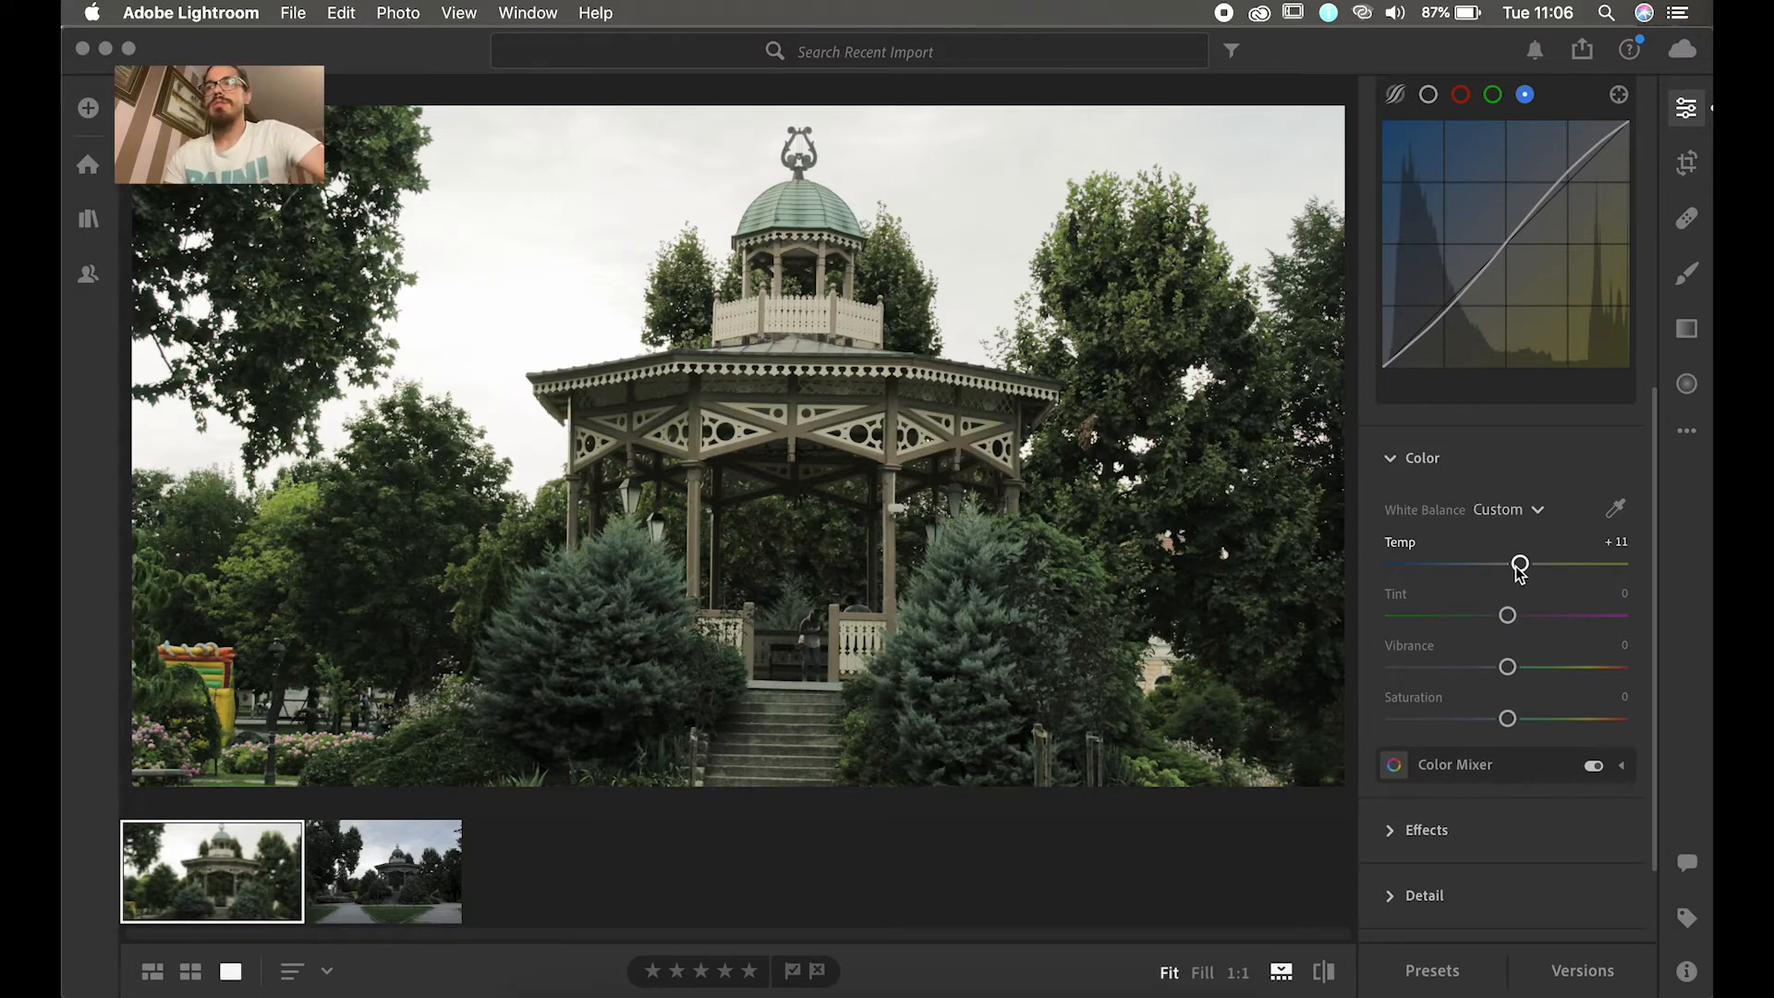
left_click_drag(1517, 565, 1487, 565)
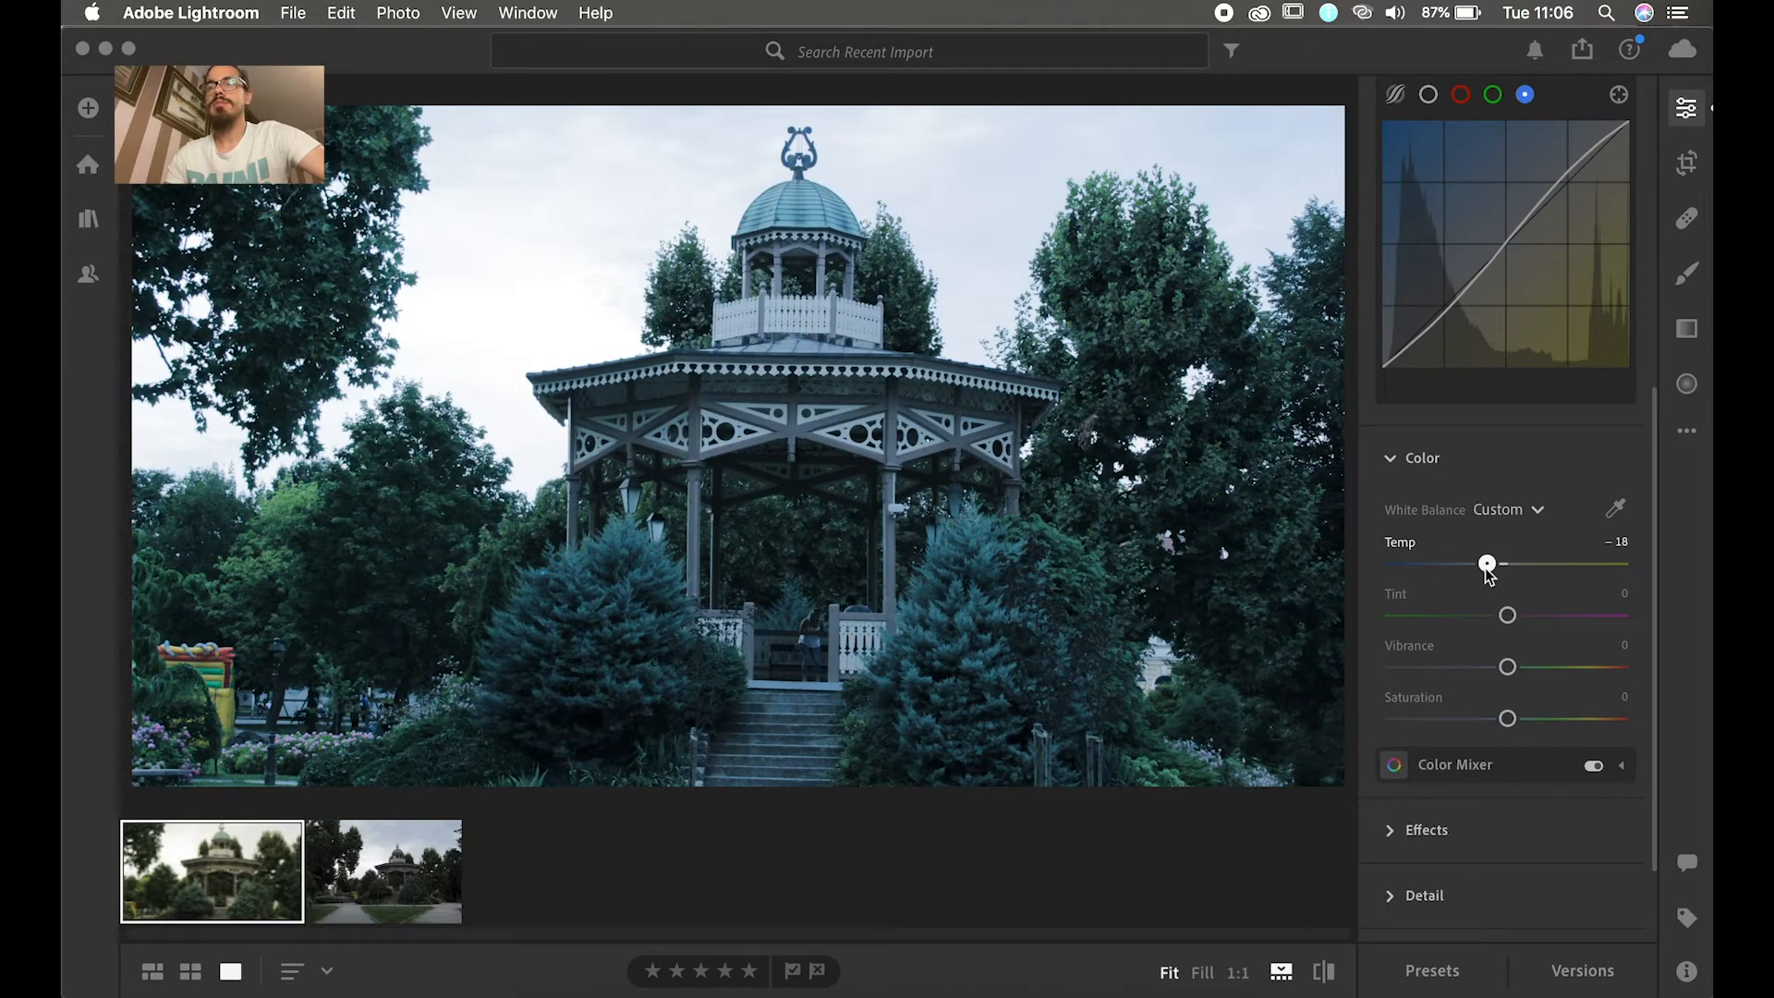
left_click_drag(1486, 566, 1516, 566)
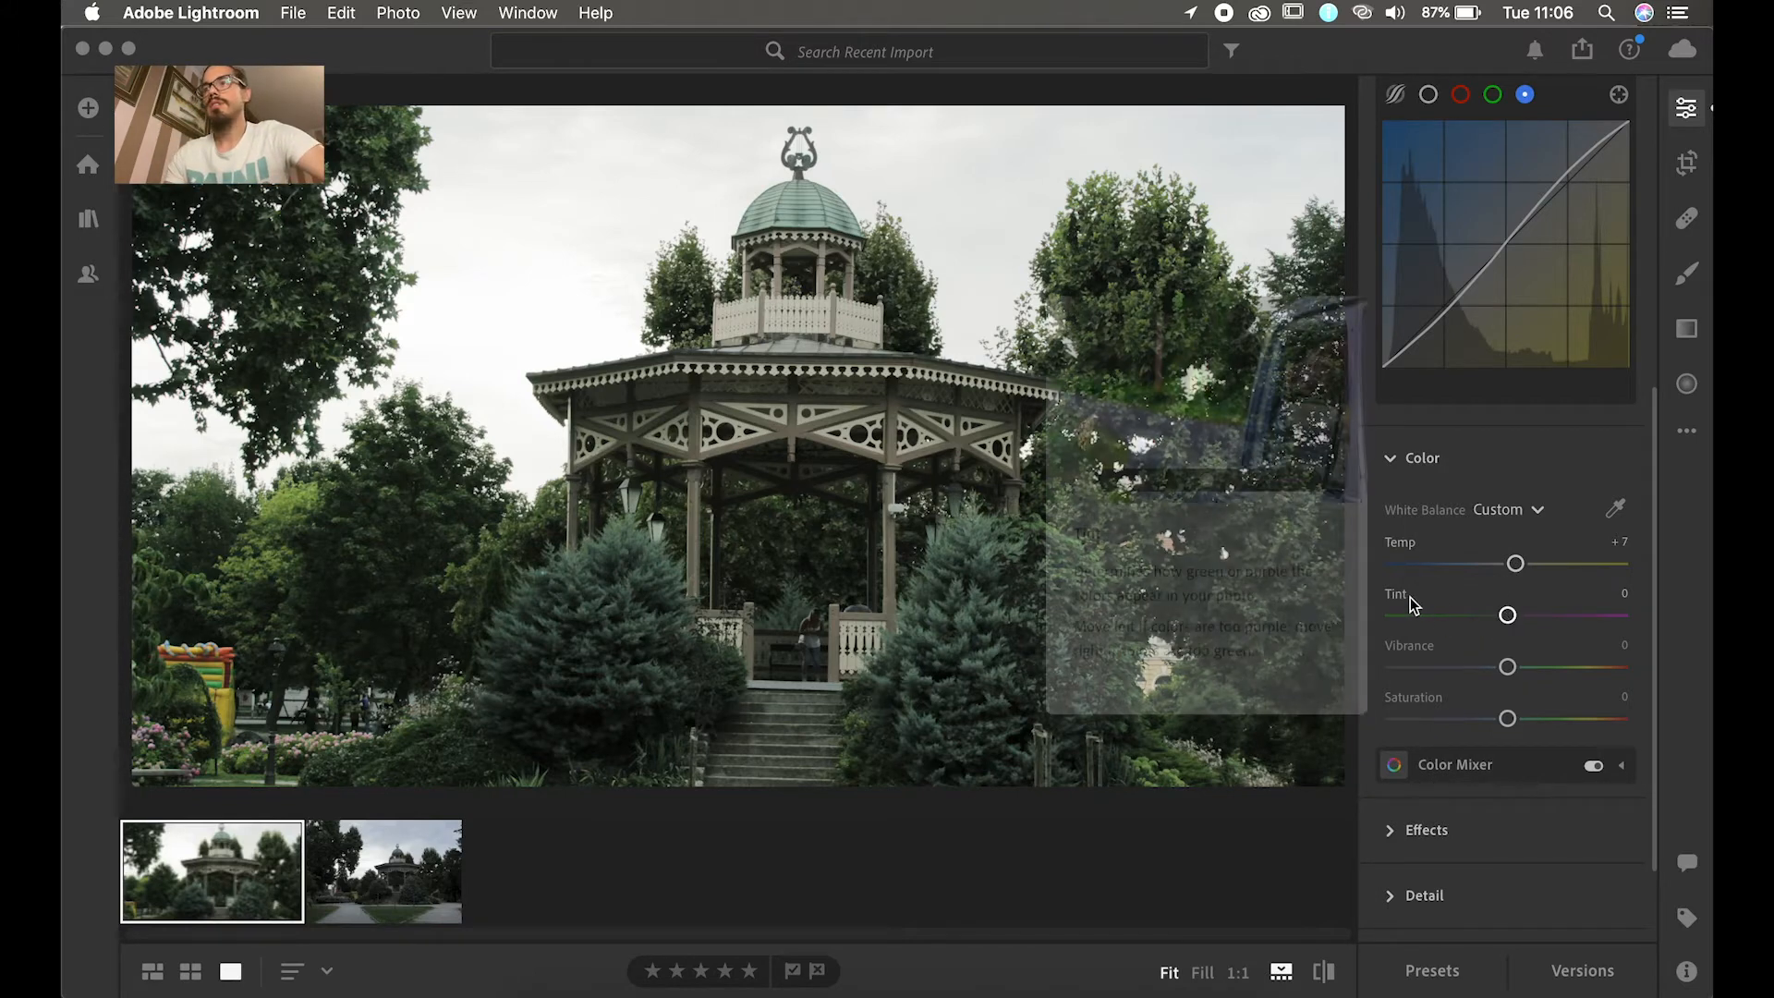
Step: Set the photo's Tint to +11, Vibrance to +10 and Saturation to −8
left_click_drag(1509, 617, 1521, 619)
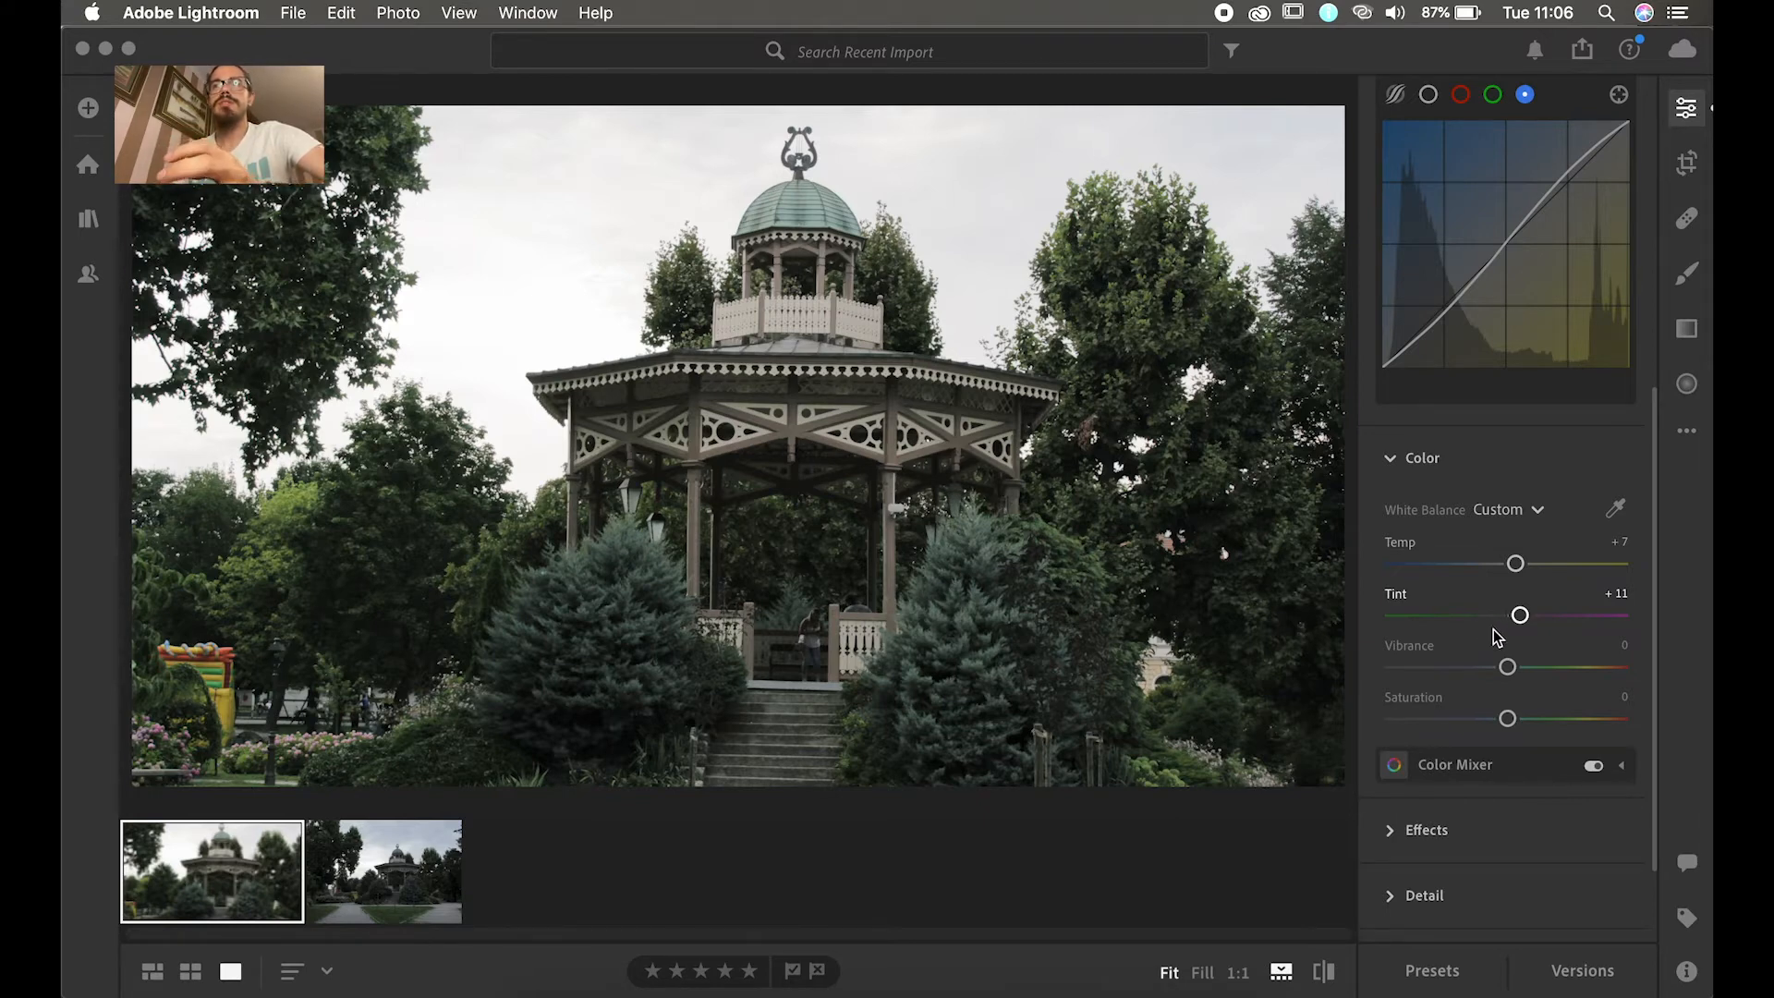
left_click_drag(1507, 669, 1518, 671)
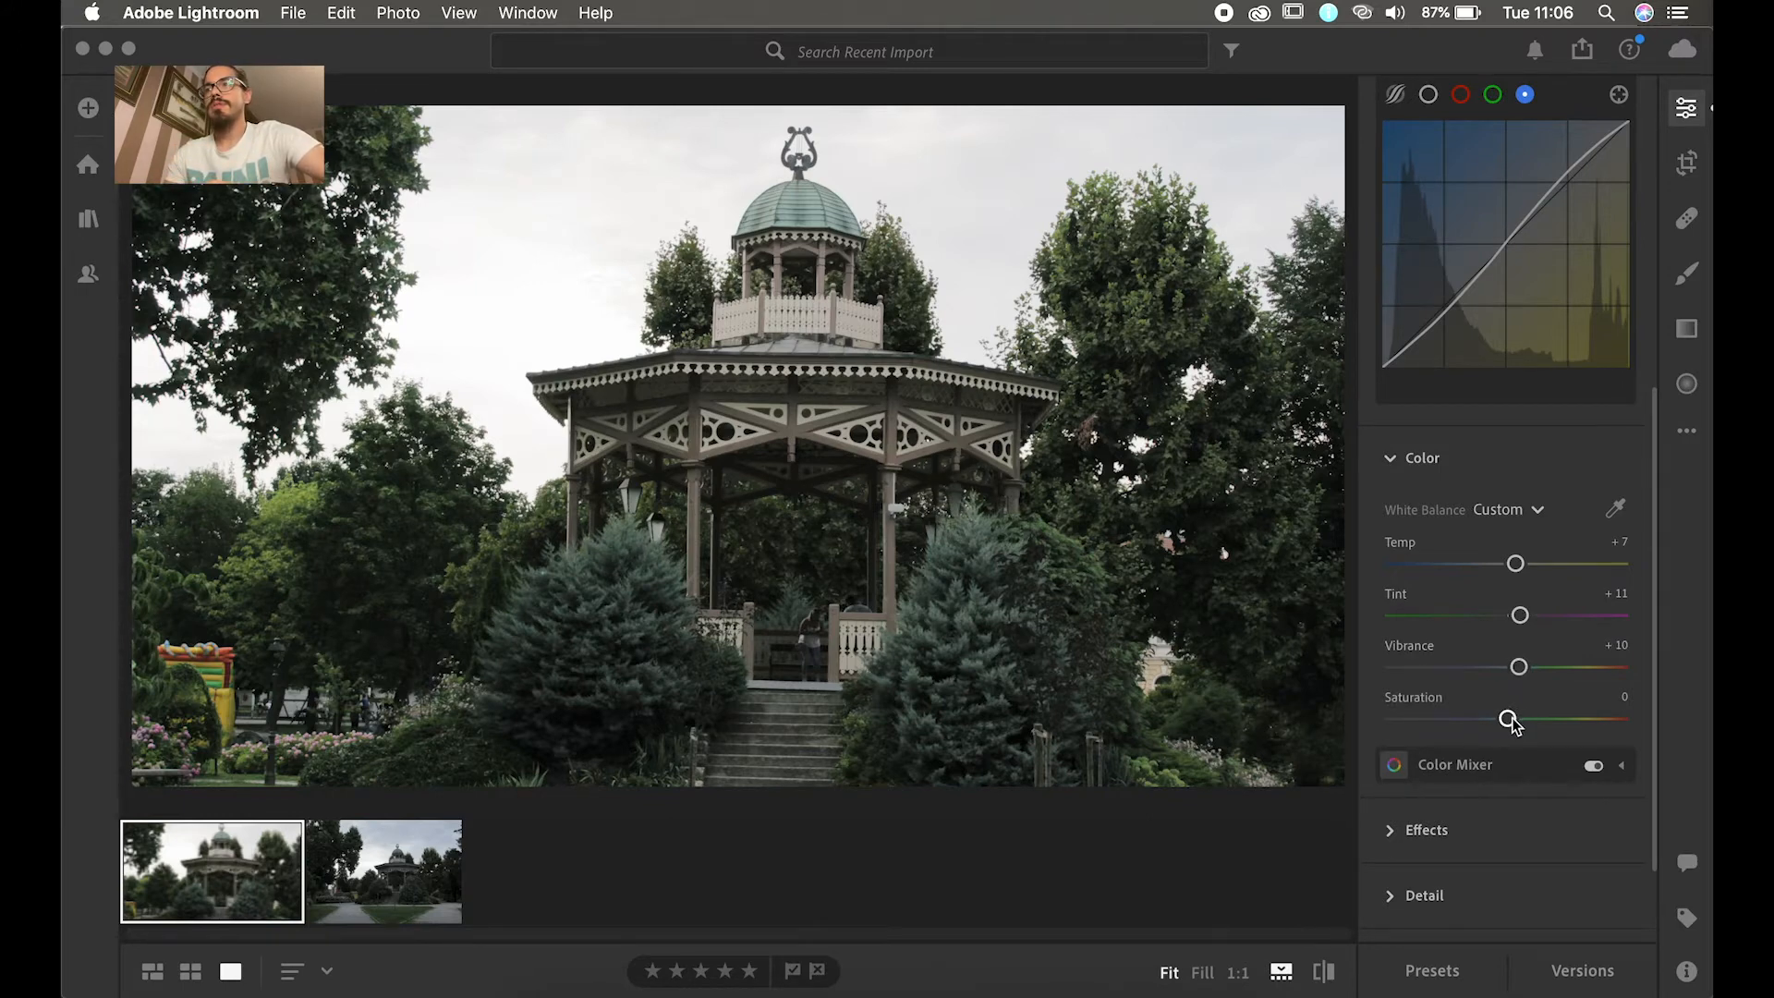
left_click_drag(1509, 723, 1501, 728)
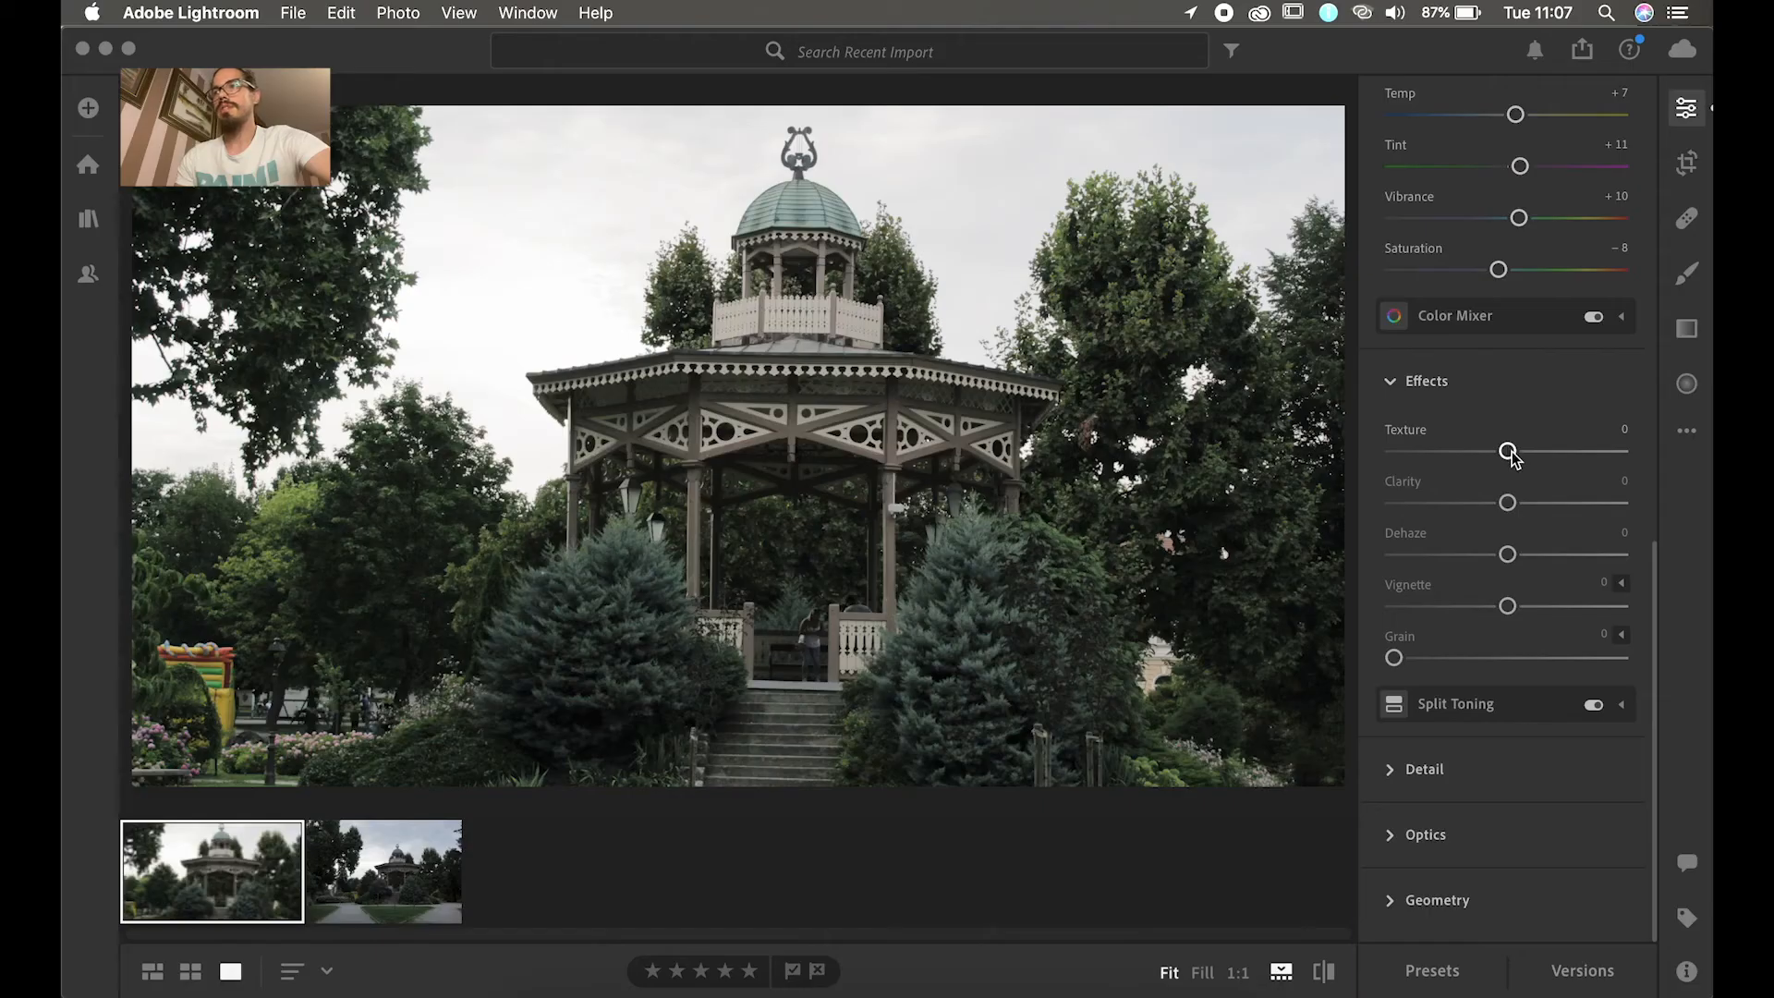
Step: Set the photo's effects to Texture +19, Clarity +18, Dehaze +15 and Vignette −25
left_click_drag(1511, 455, 1533, 459)
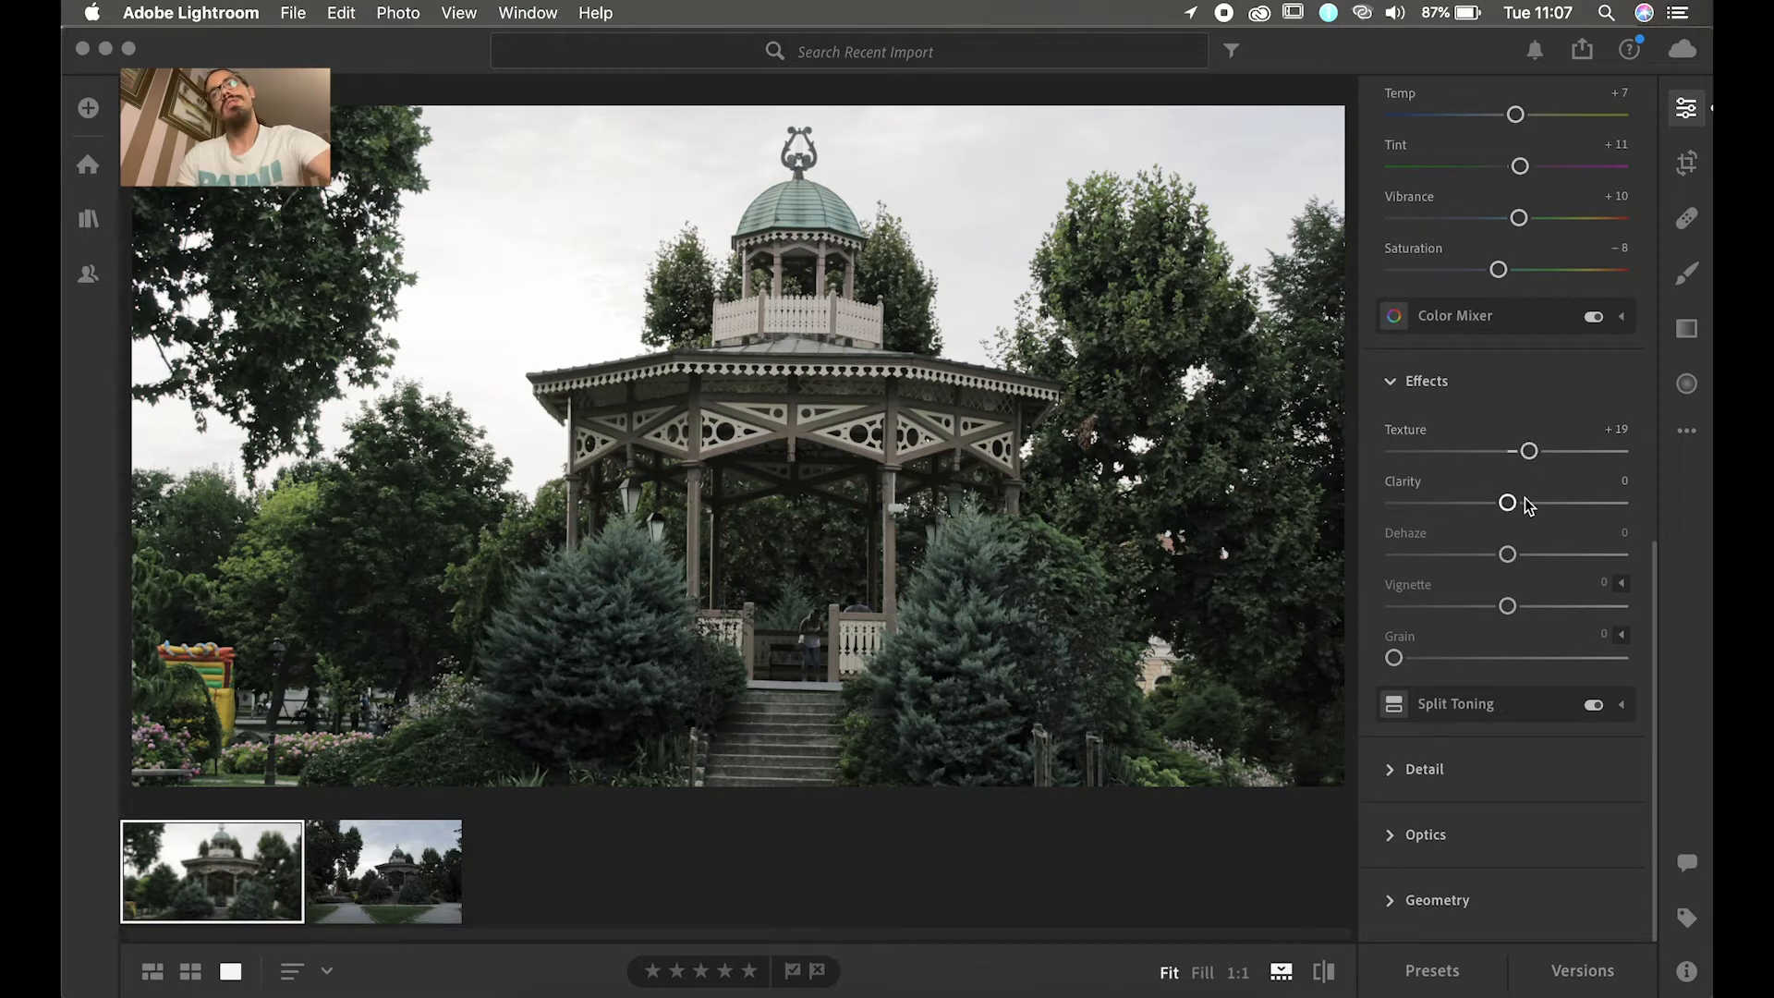
left_click_drag(1519, 503, 1525, 558)
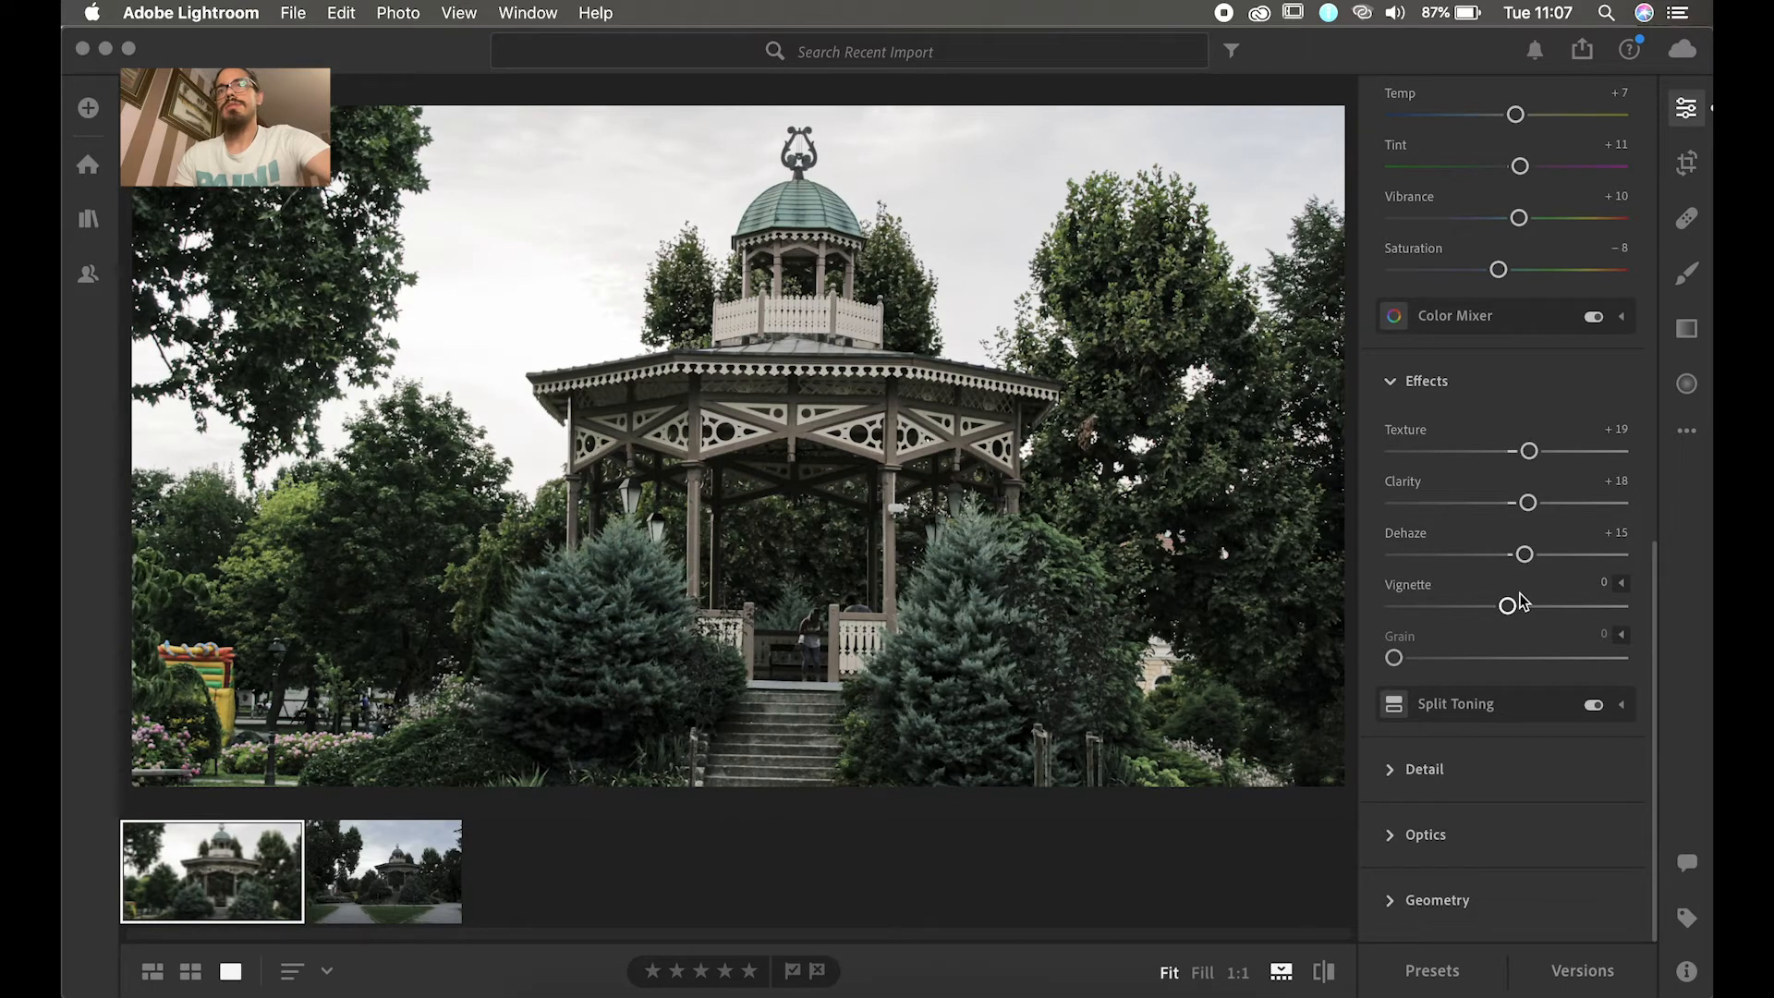
left_click_drag(1508, 610, 1483, 613)
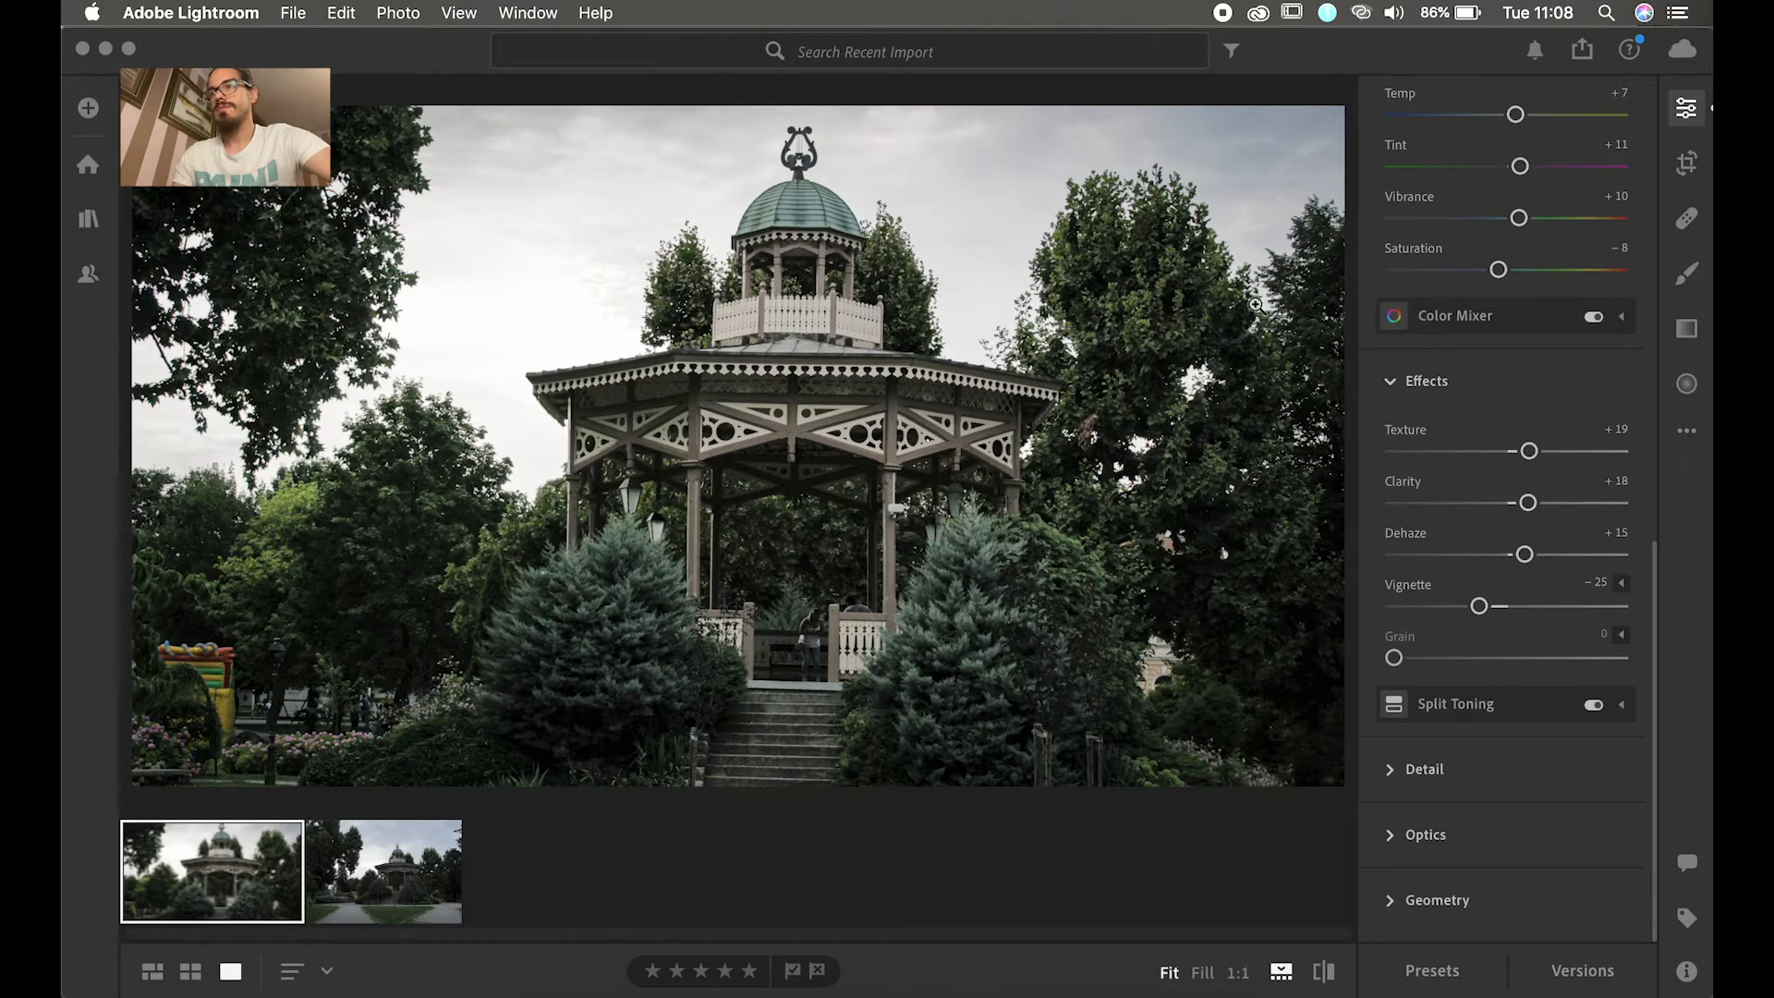
Step: Set the photo's Sharpening to 17 in the detail settings
left_click(1394, 772)
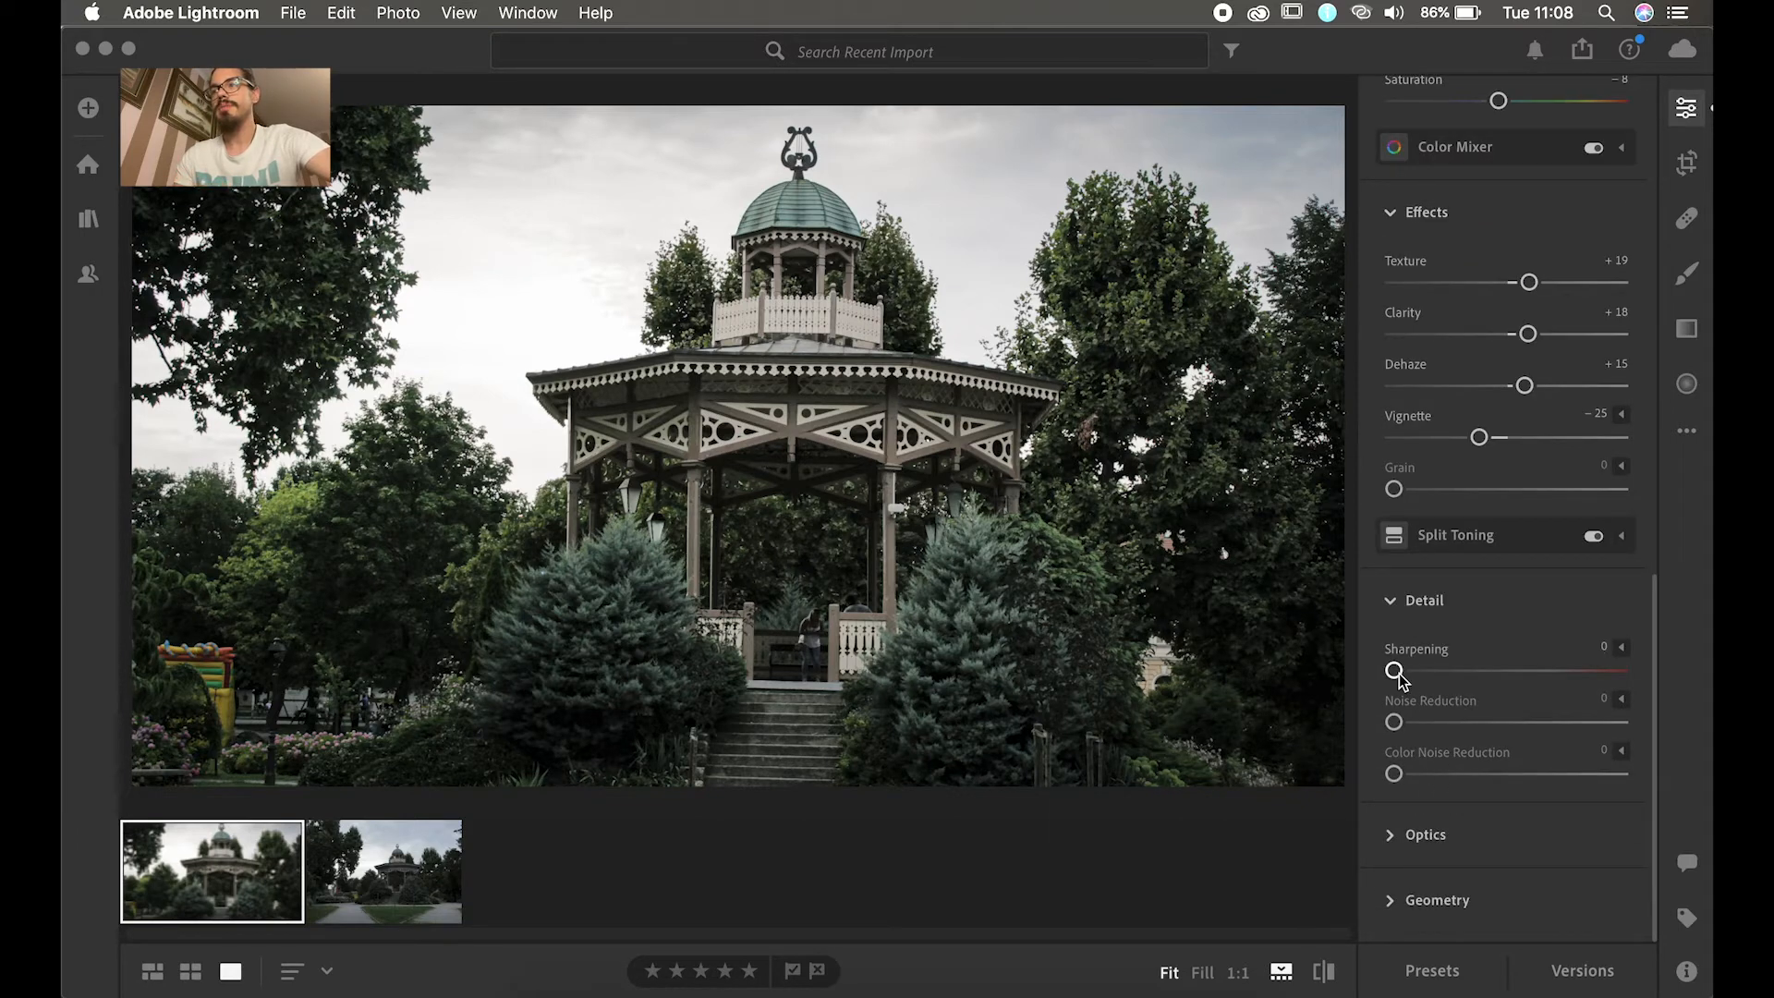
left_click_drag(1398, 675, 1419, 672)
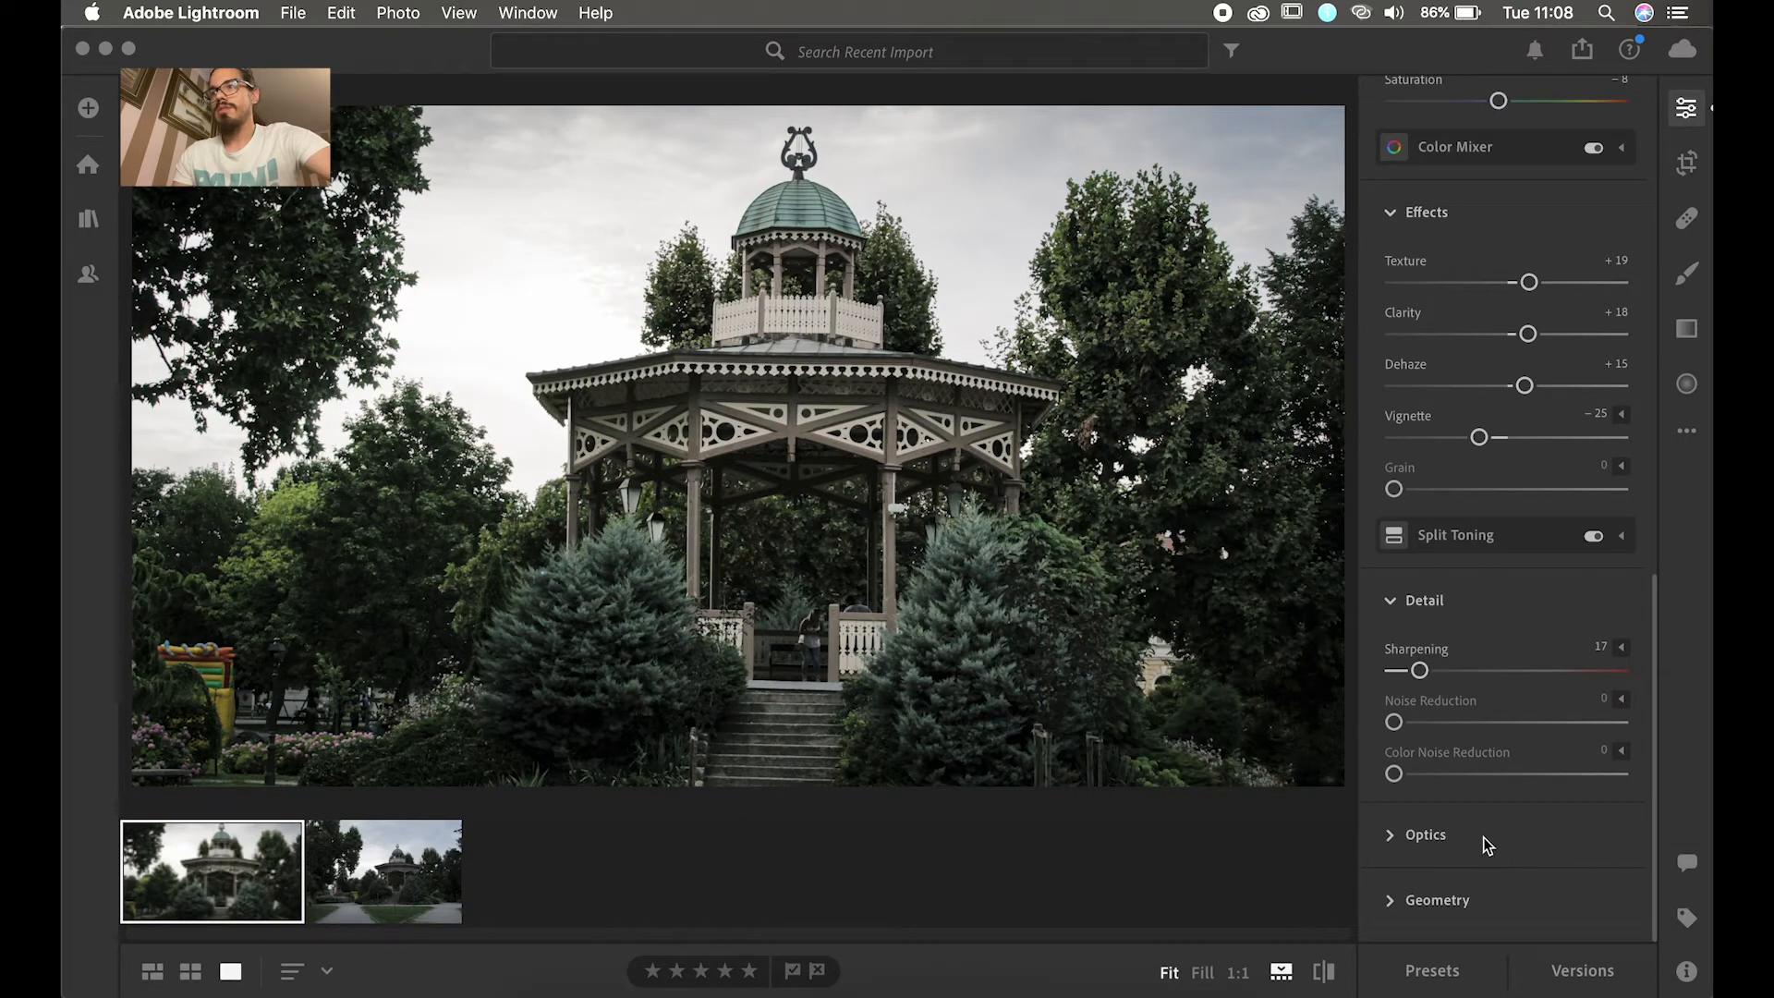
Step: Turn on Remove Chromatic Aberration for the close-up gazebo photo in the optics settings
left_click(1432, 845)
mouse_move(1456, 835)
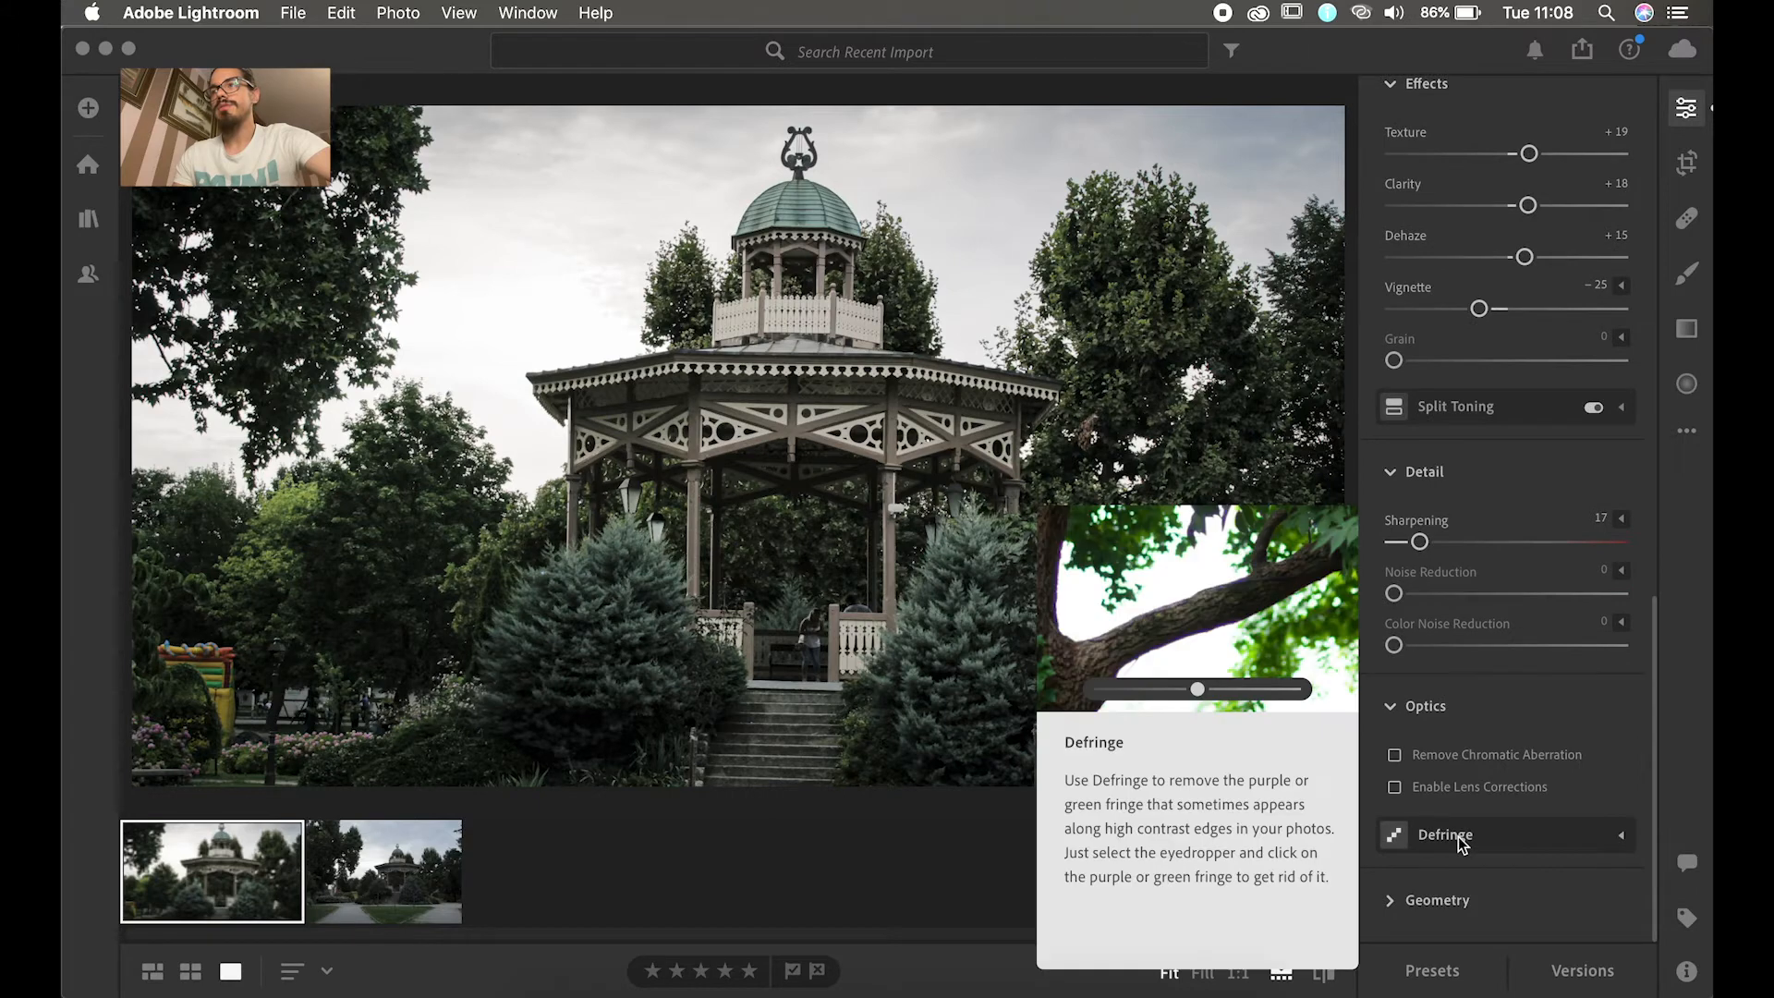
left_click(1395, 756)
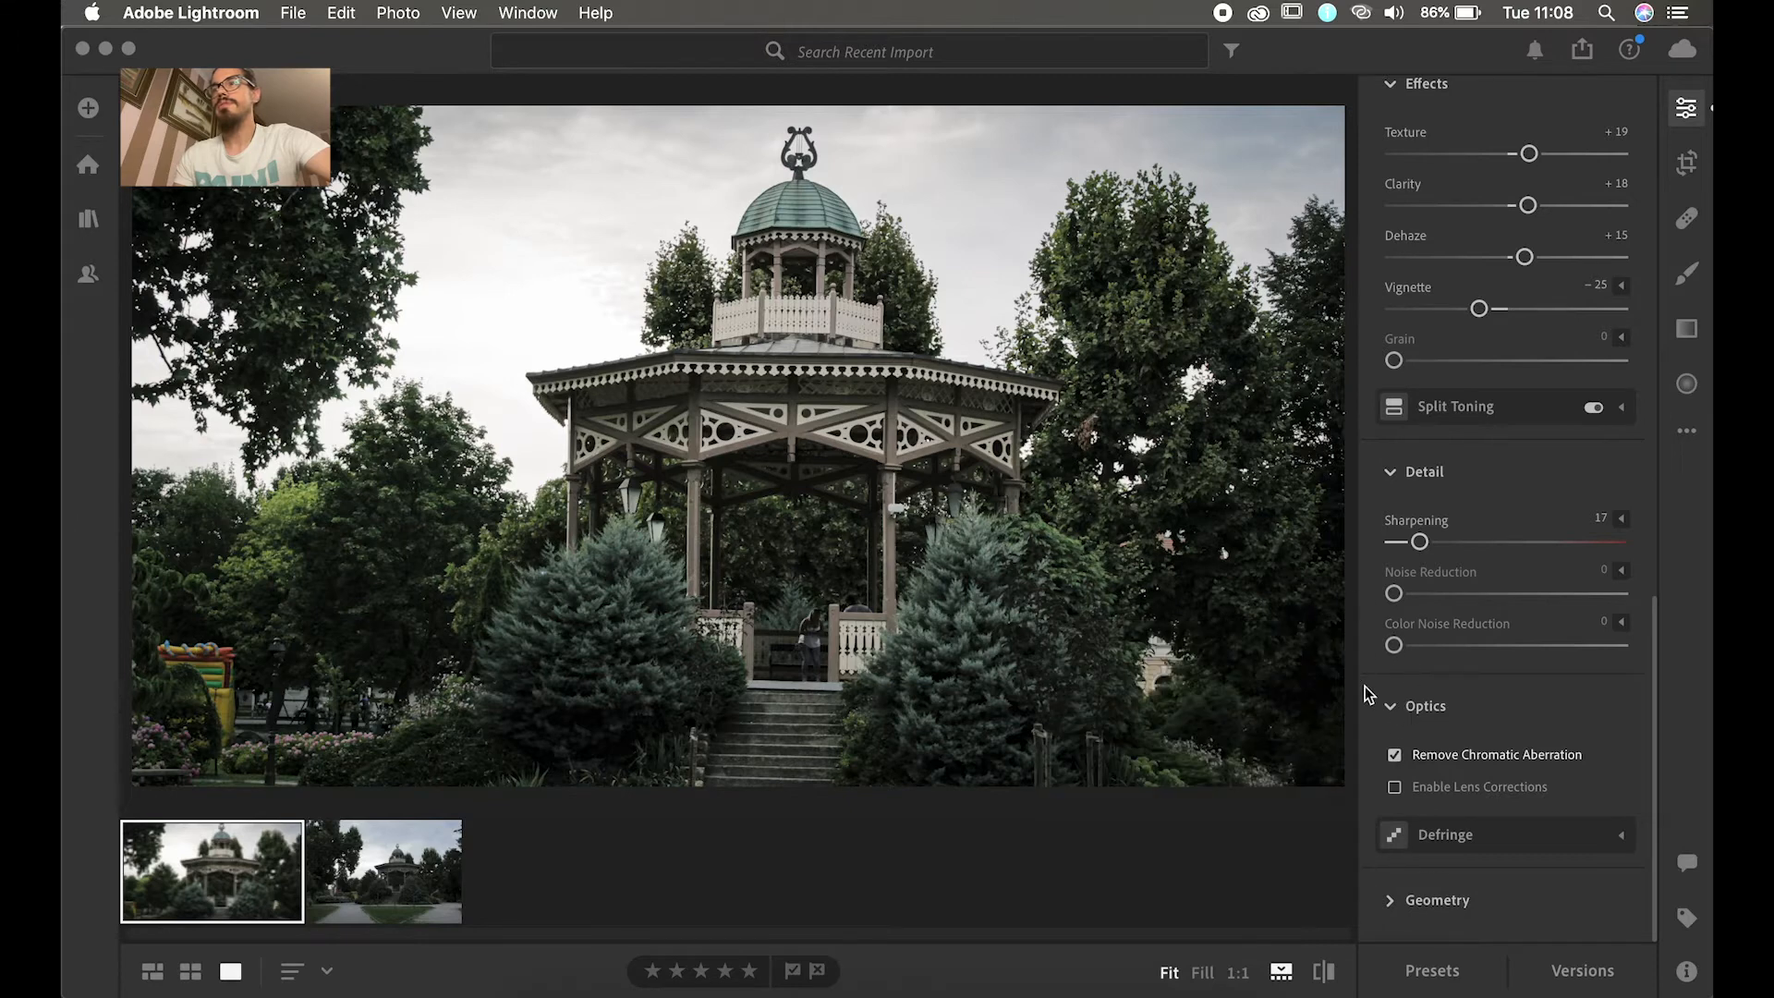
Step: Select the wider park photo and set Exposure +0.69, Contrast +9, Highlights −24, Shadows −24, Whites −11 and Blacks +12
scroll(1399, 719, "up", 2)
scroll(1395, 721, "up", 10)
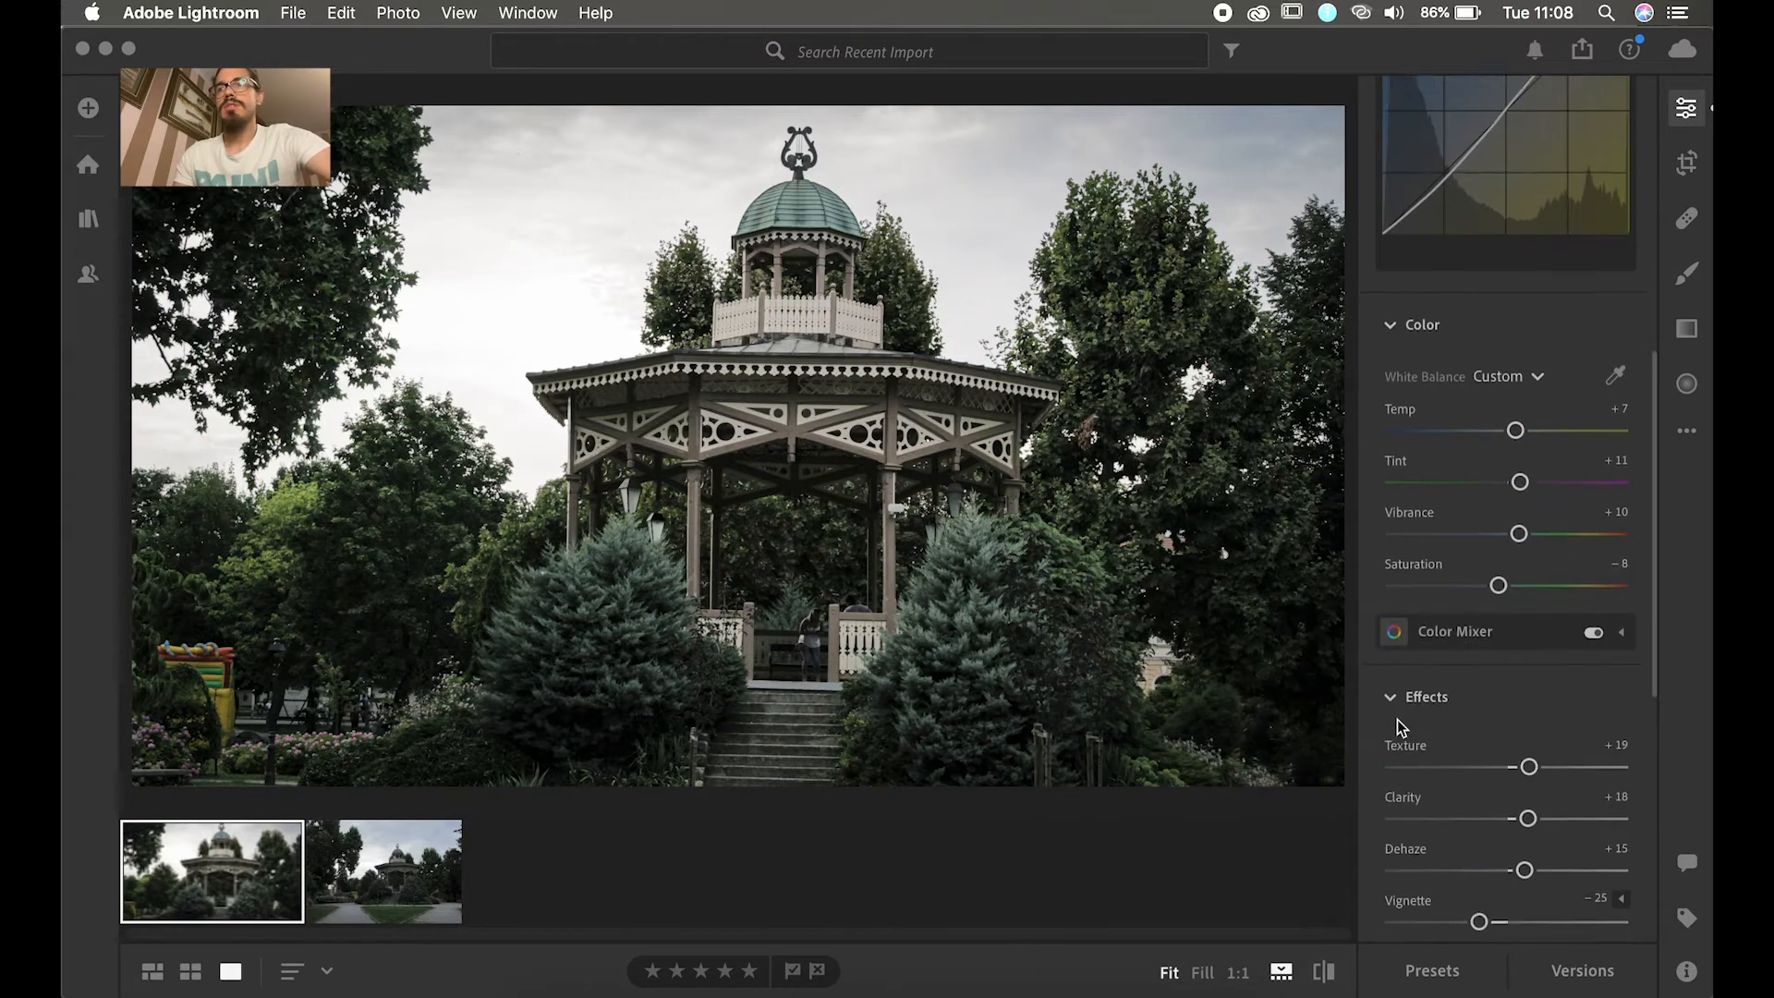
scroll(1393, 719, "up", 3)
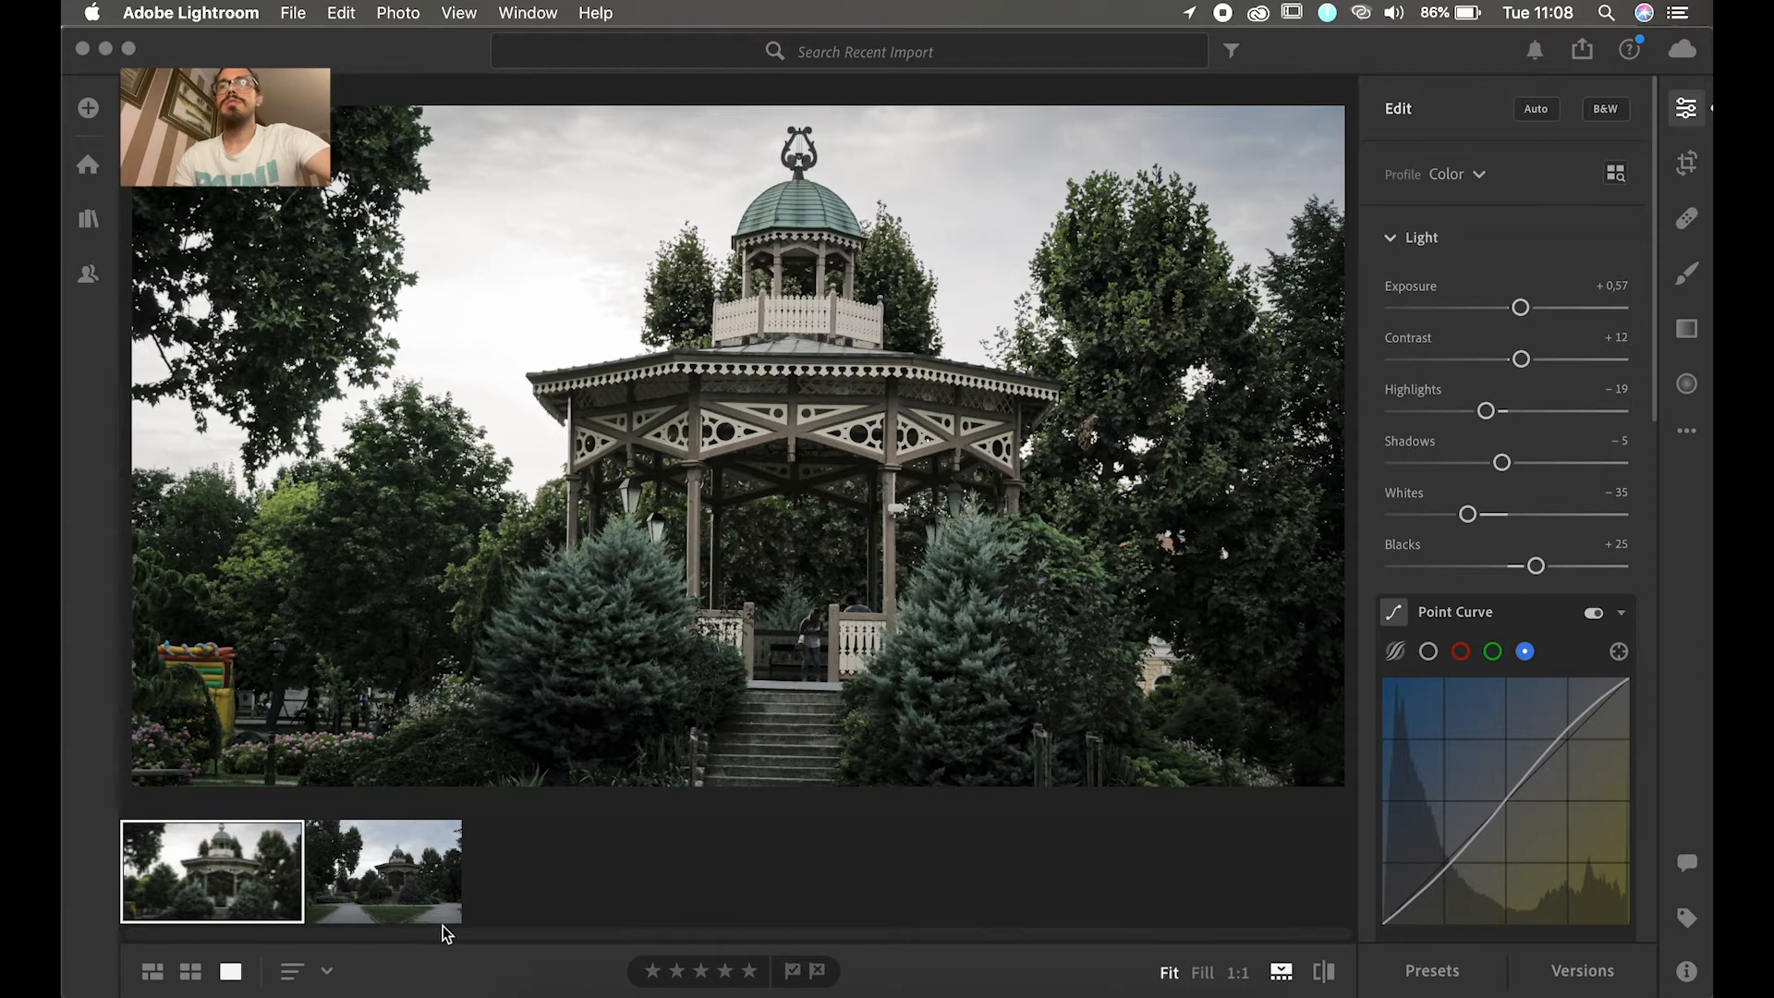
left_click(390, 889)
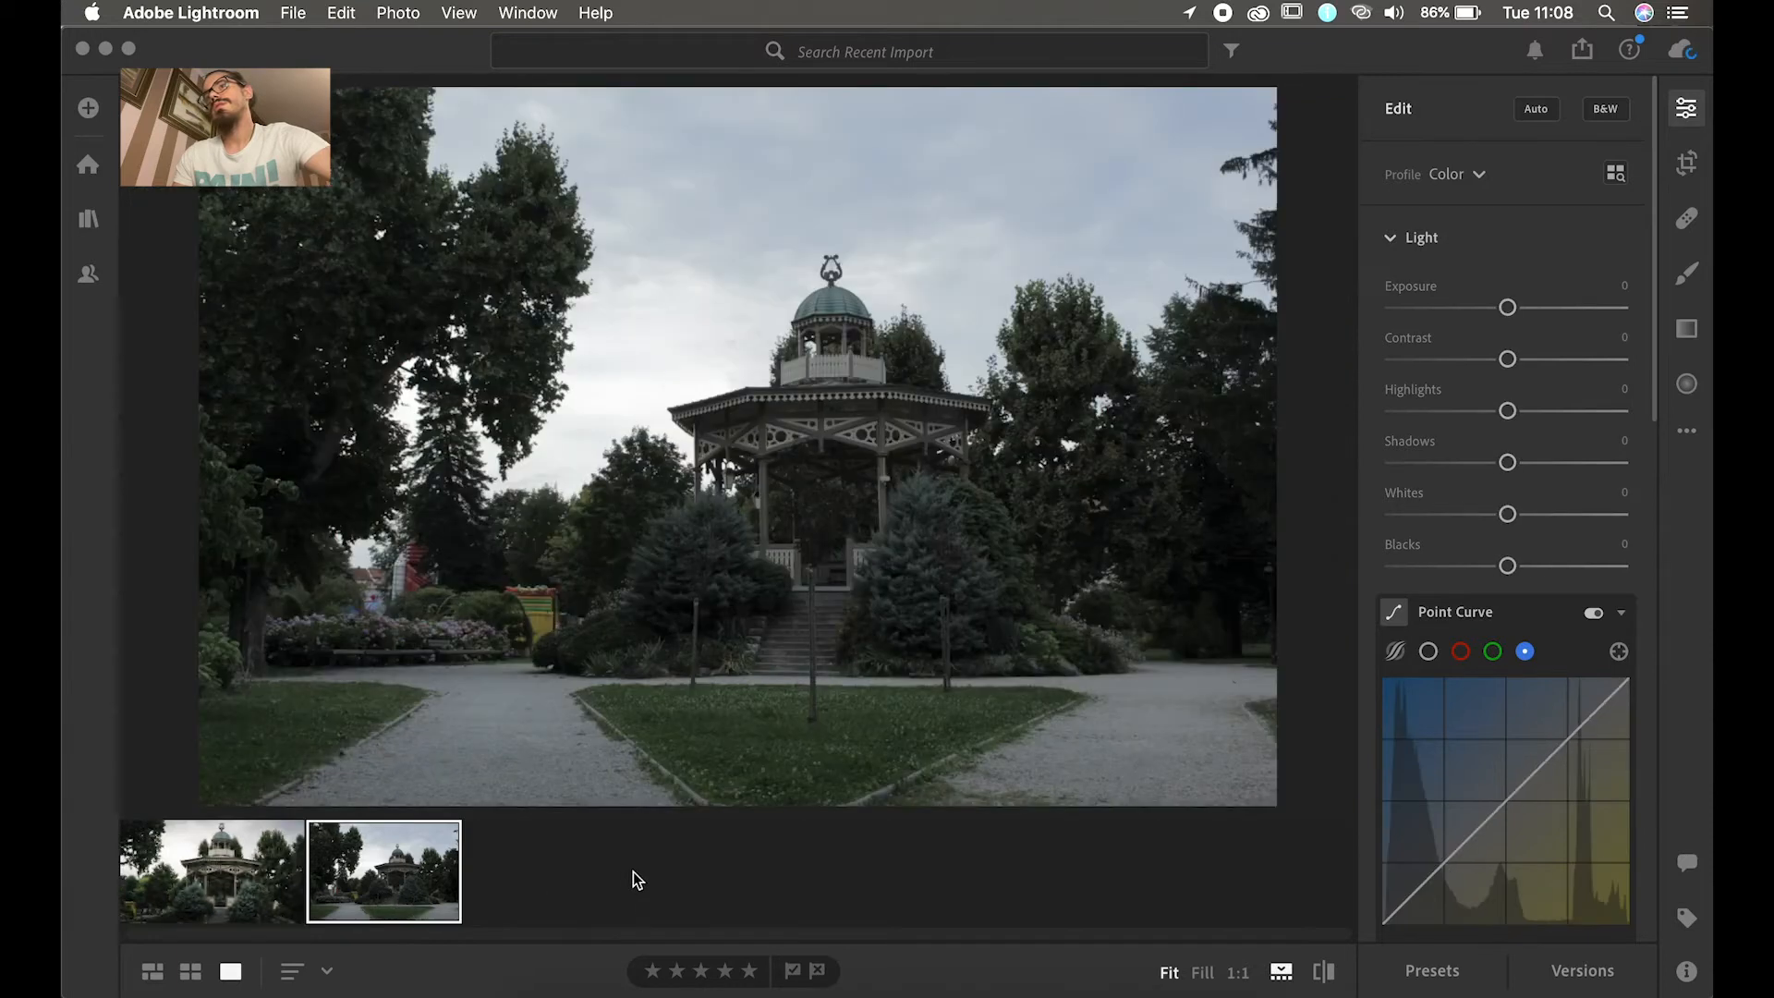
left_click_drag(1507, 306, 1520, 567)
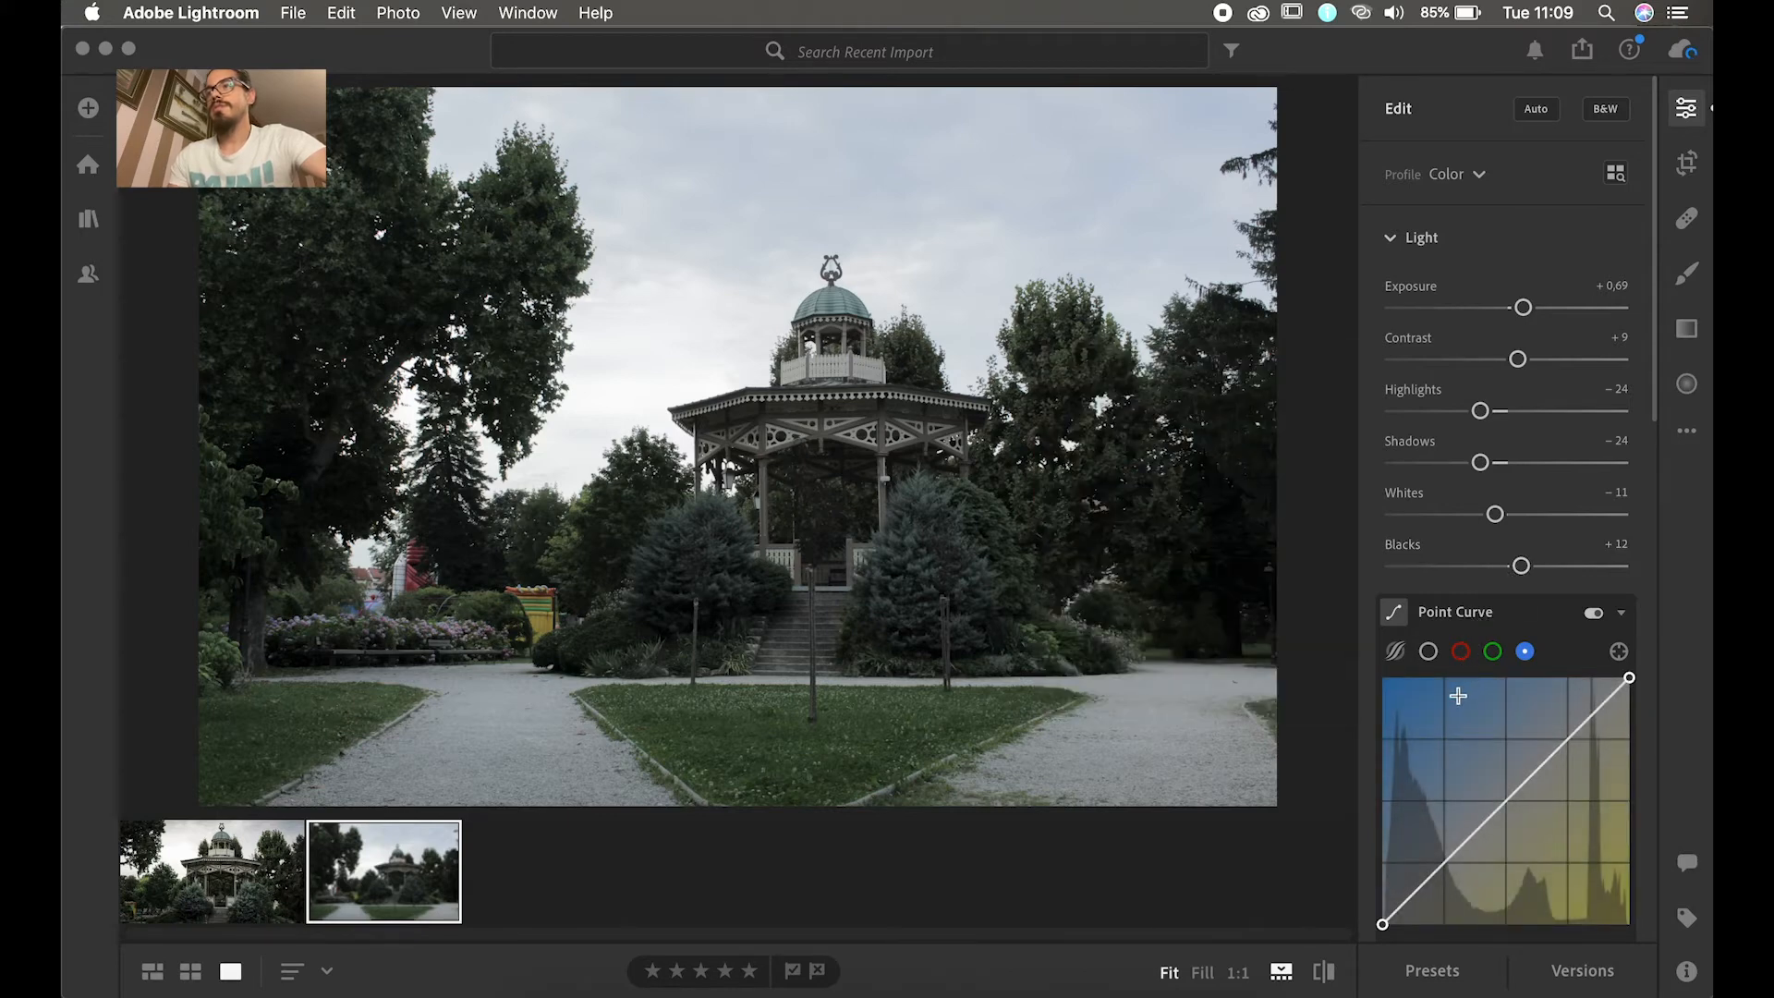
Step: Raise the highlights slightly on the red point curve and anchor its shadows near the diagonal
scroll(1456, 695, "down", 1)
scroll(1456, 696, "down", 3)
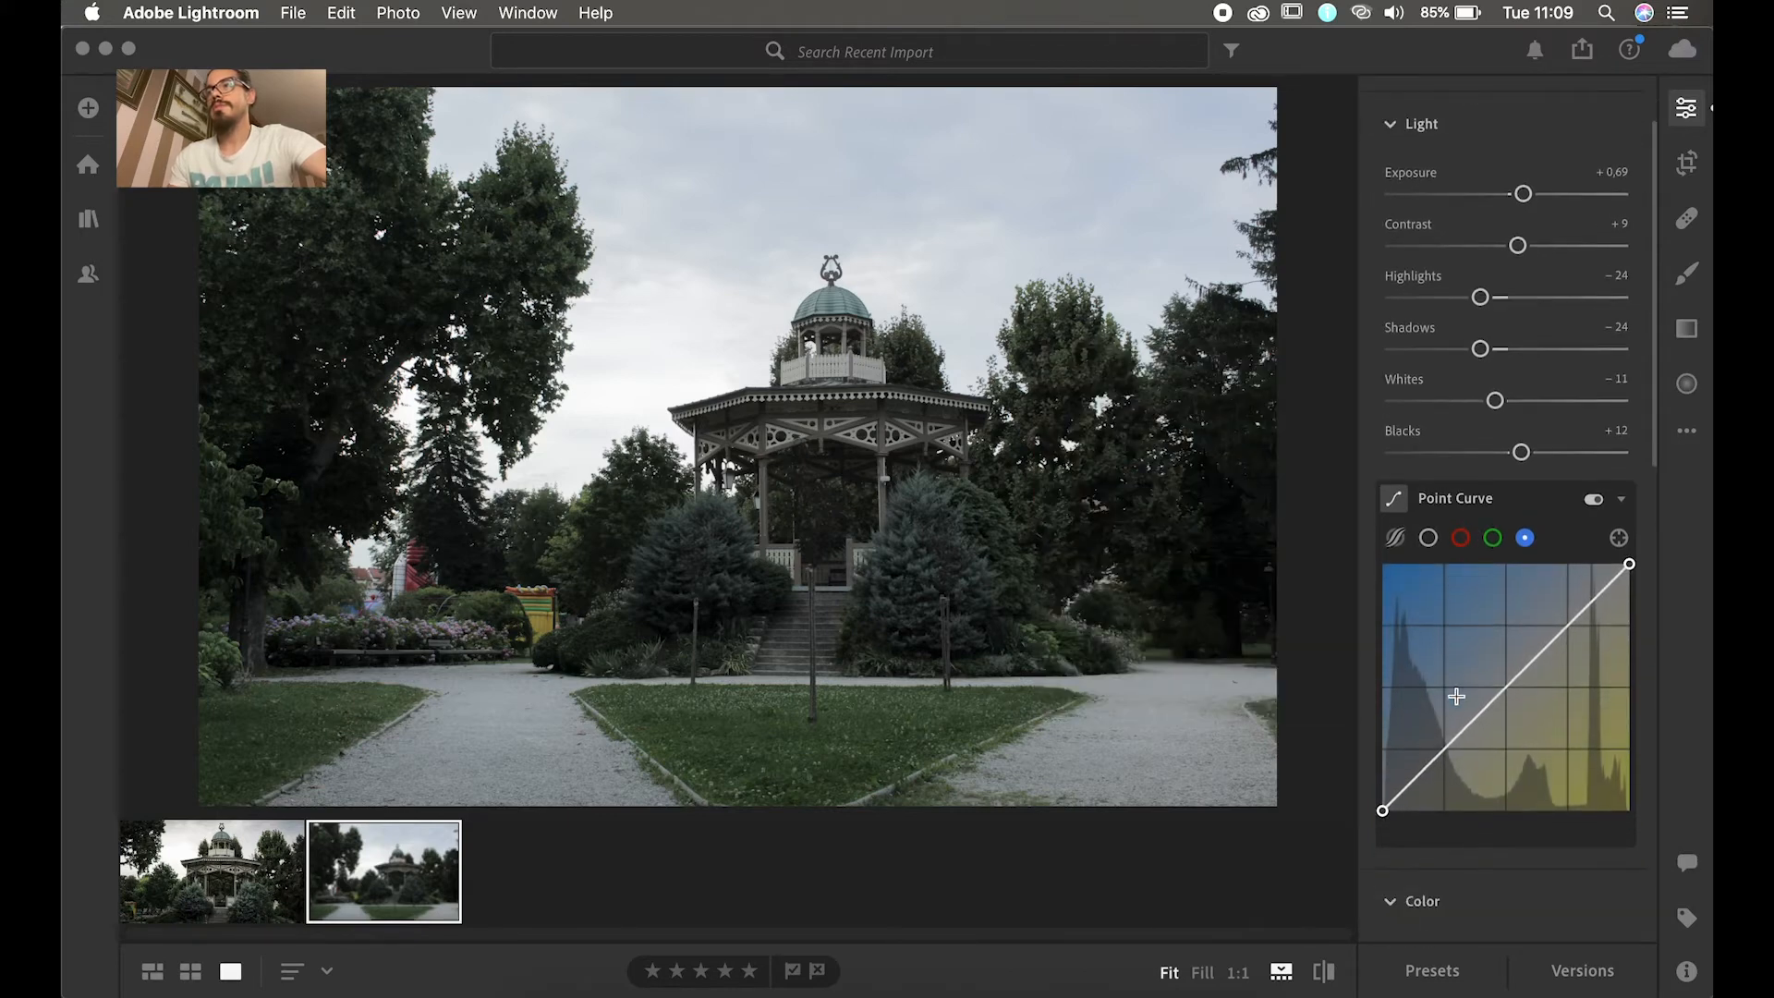
left_click(1460, 539)
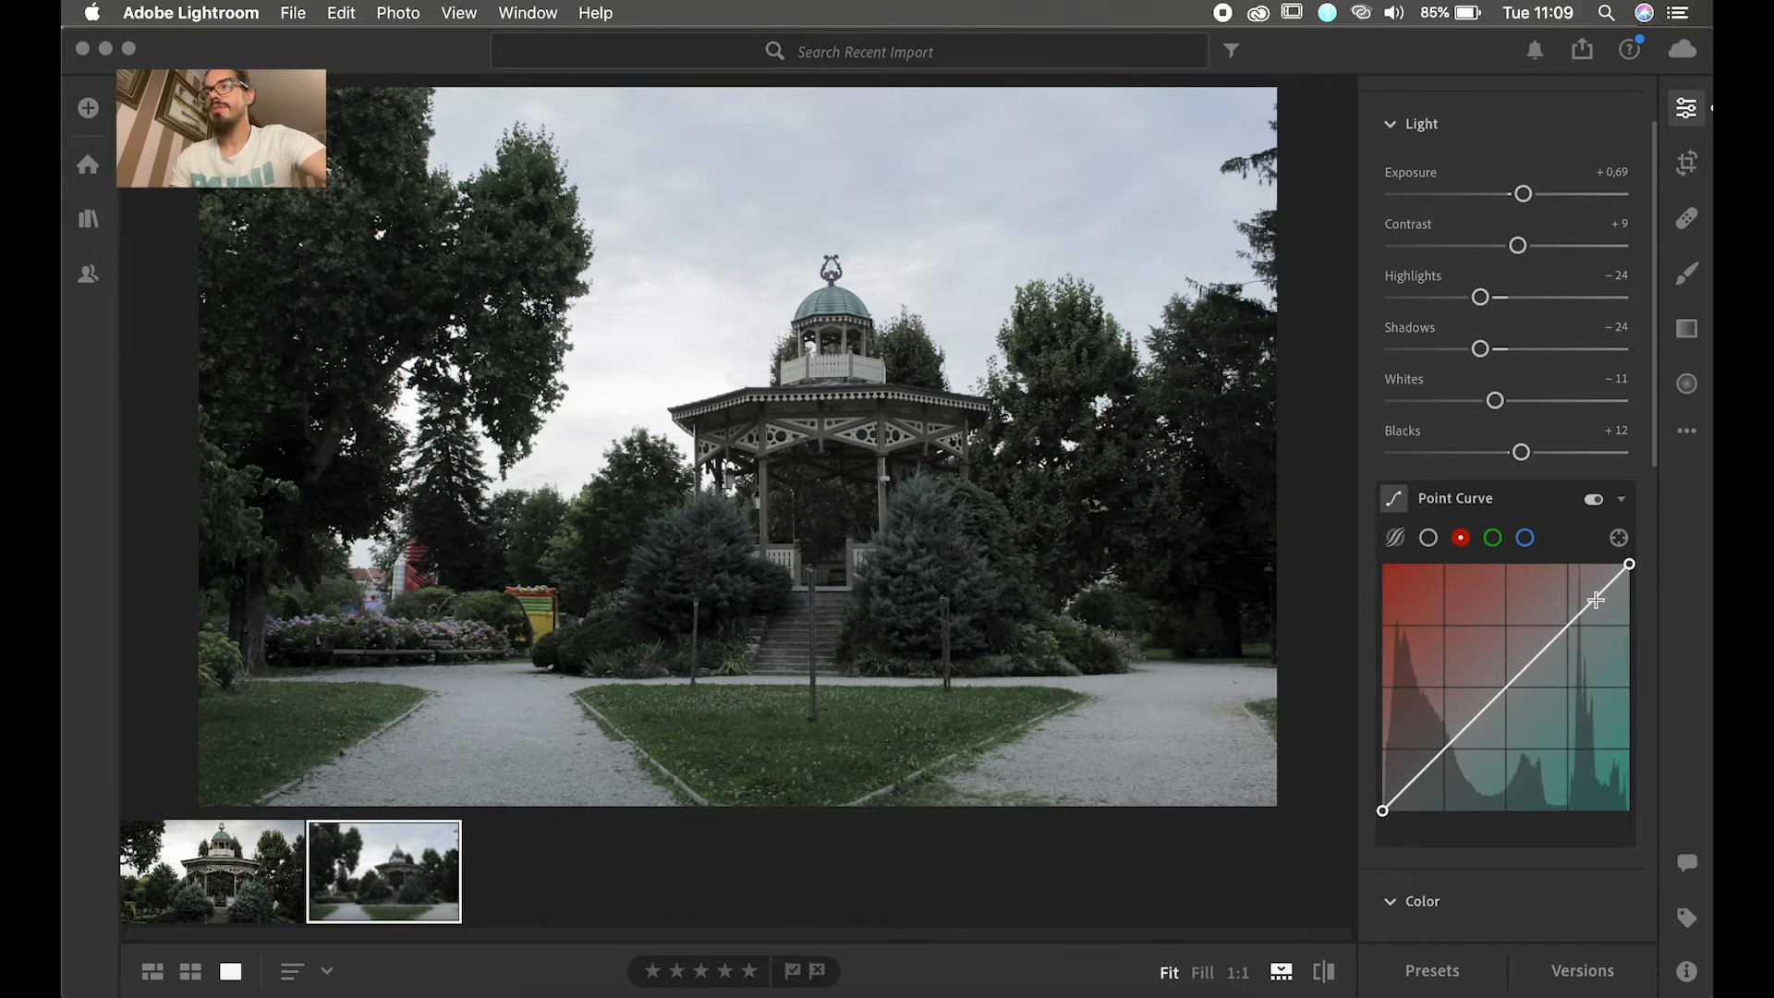
left_click_drag(1594, 601, 1590, 601)
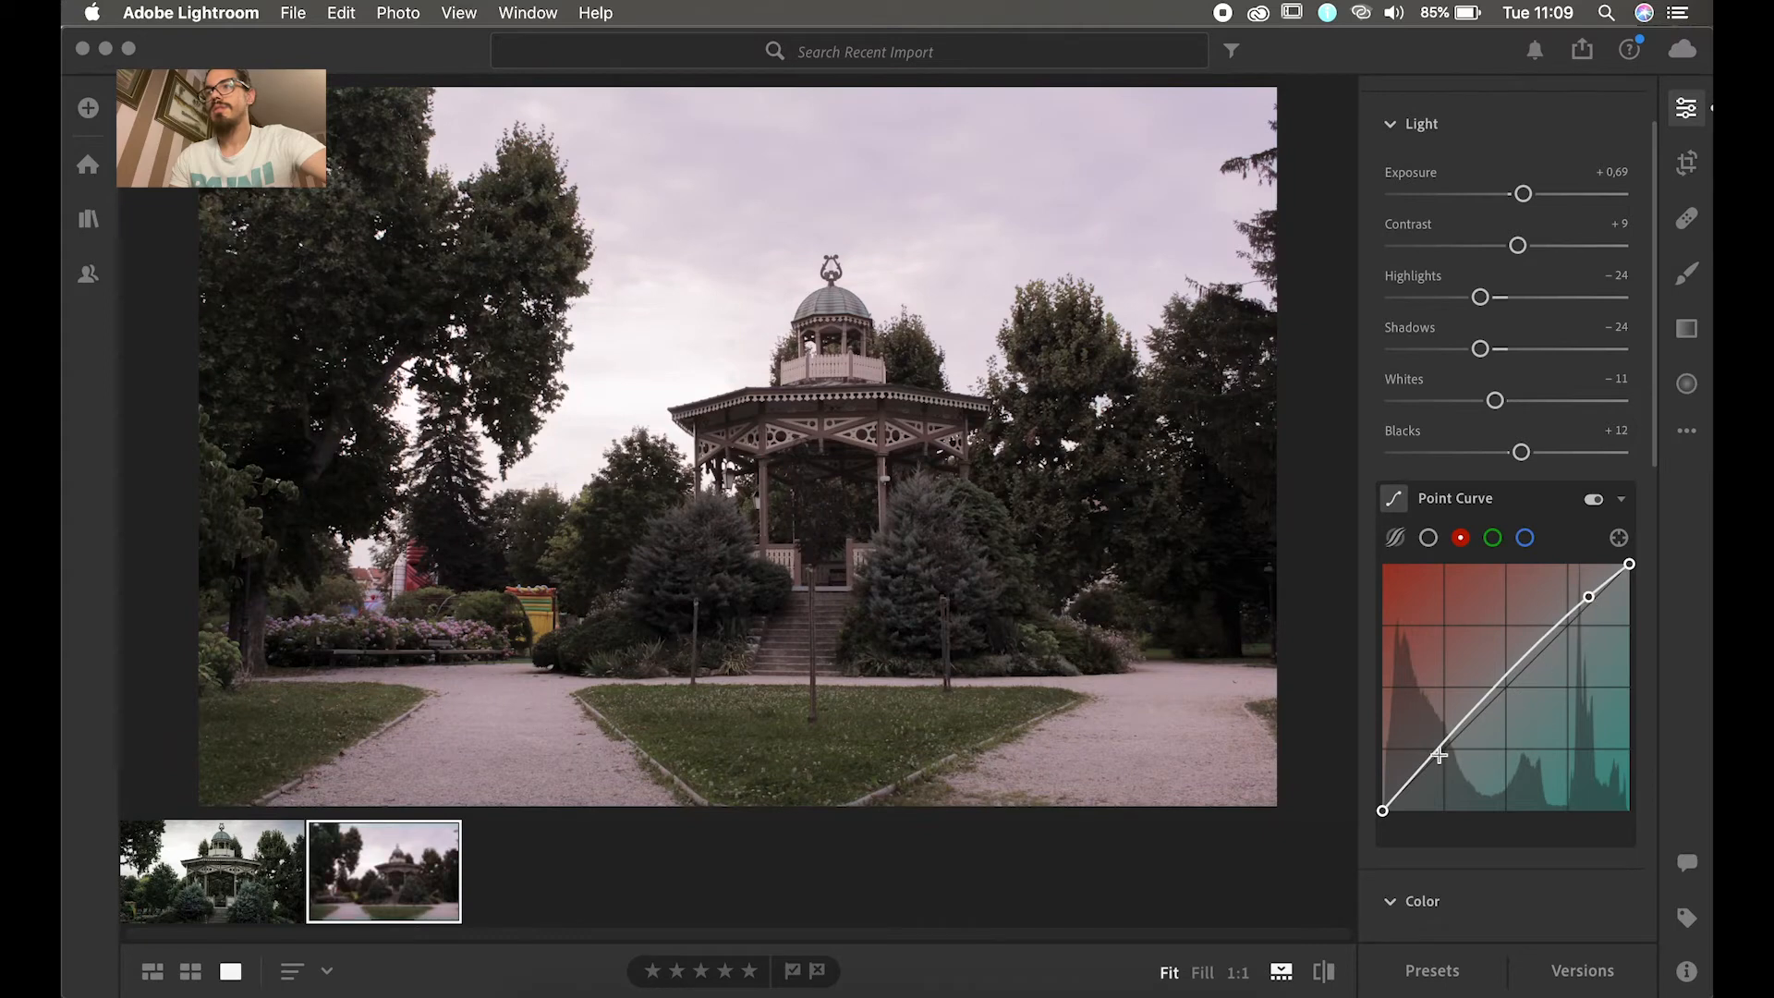
left_click_drag(1441, 745, 1447, 750)
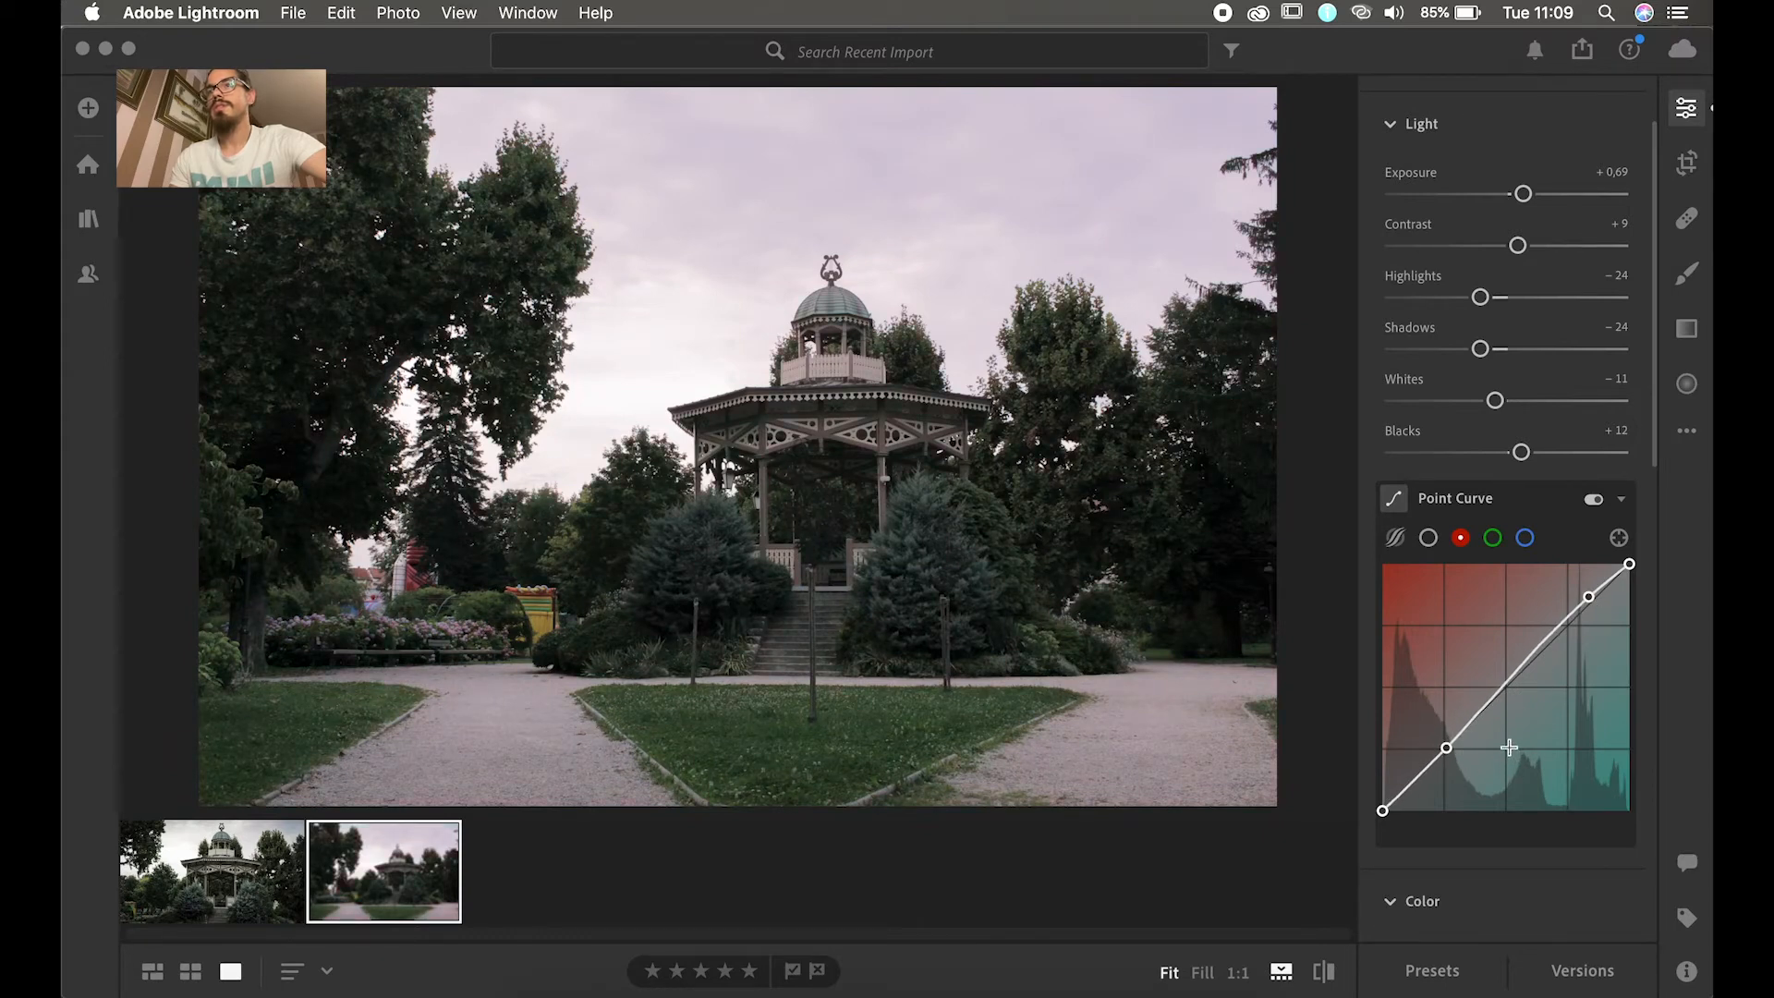
Step: Lift the highlights slightly on the green point curve and pull its shadows back near the diagonal
left_click(1493, 538)
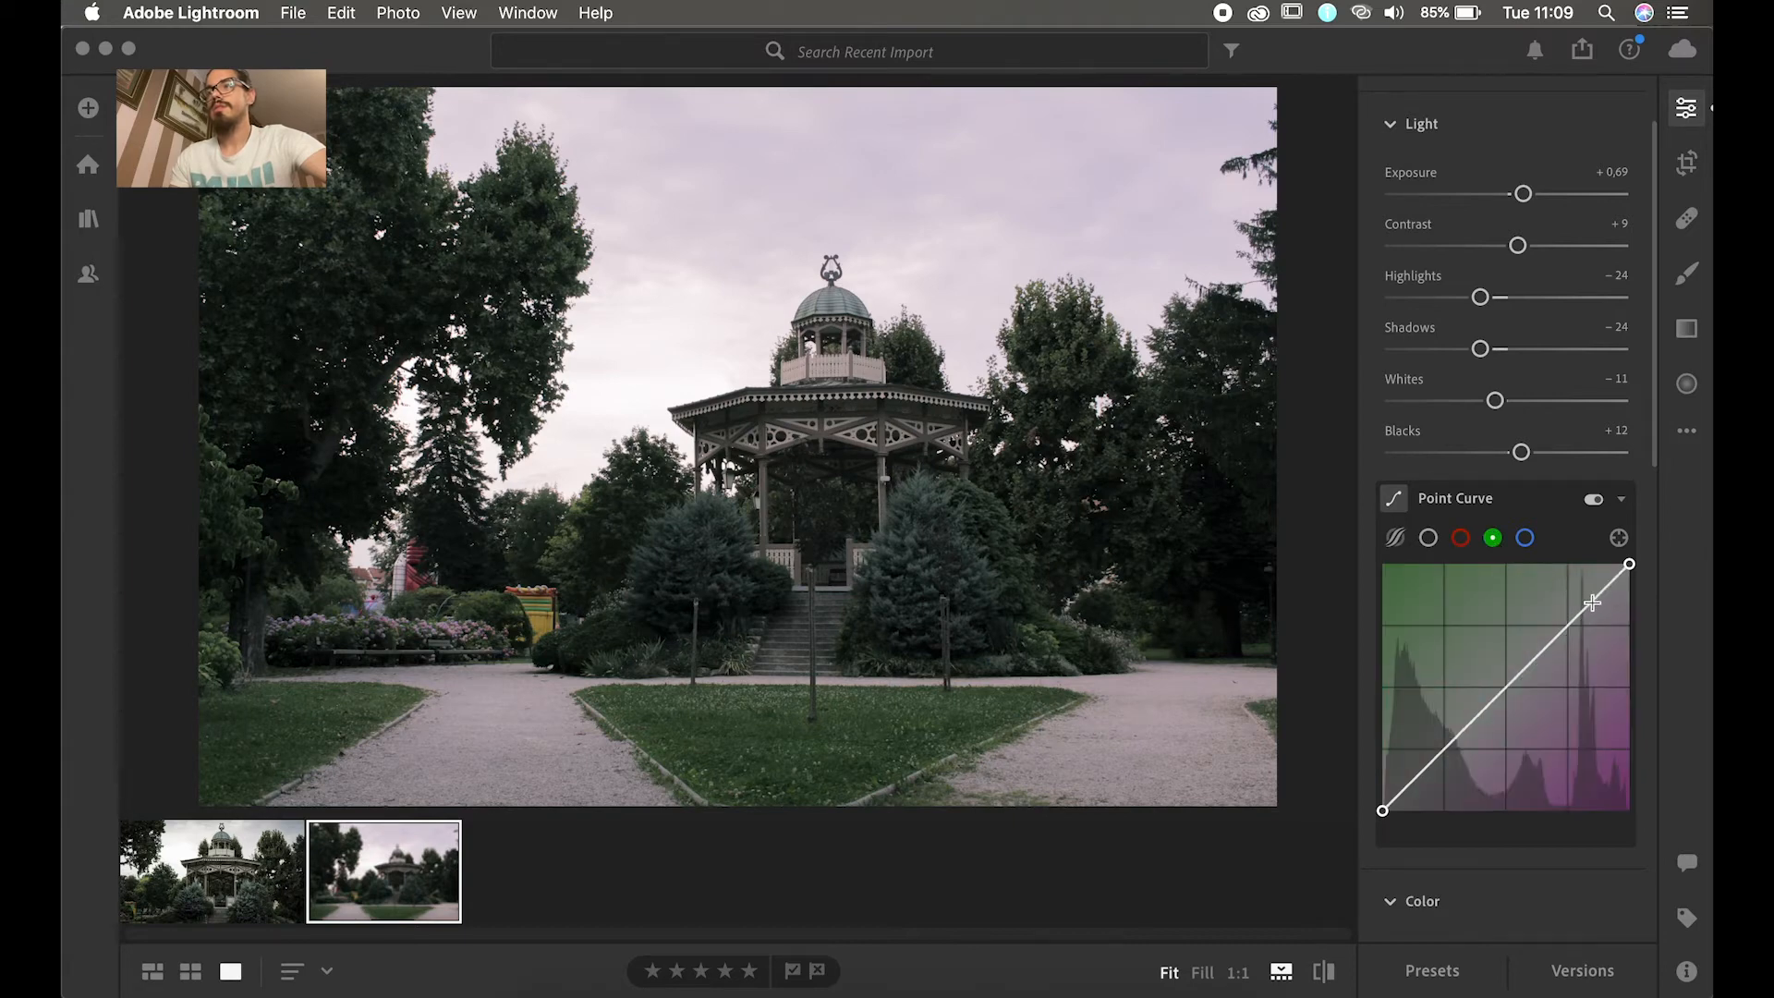
left_click_drag(1591, 602, 1585, 602)
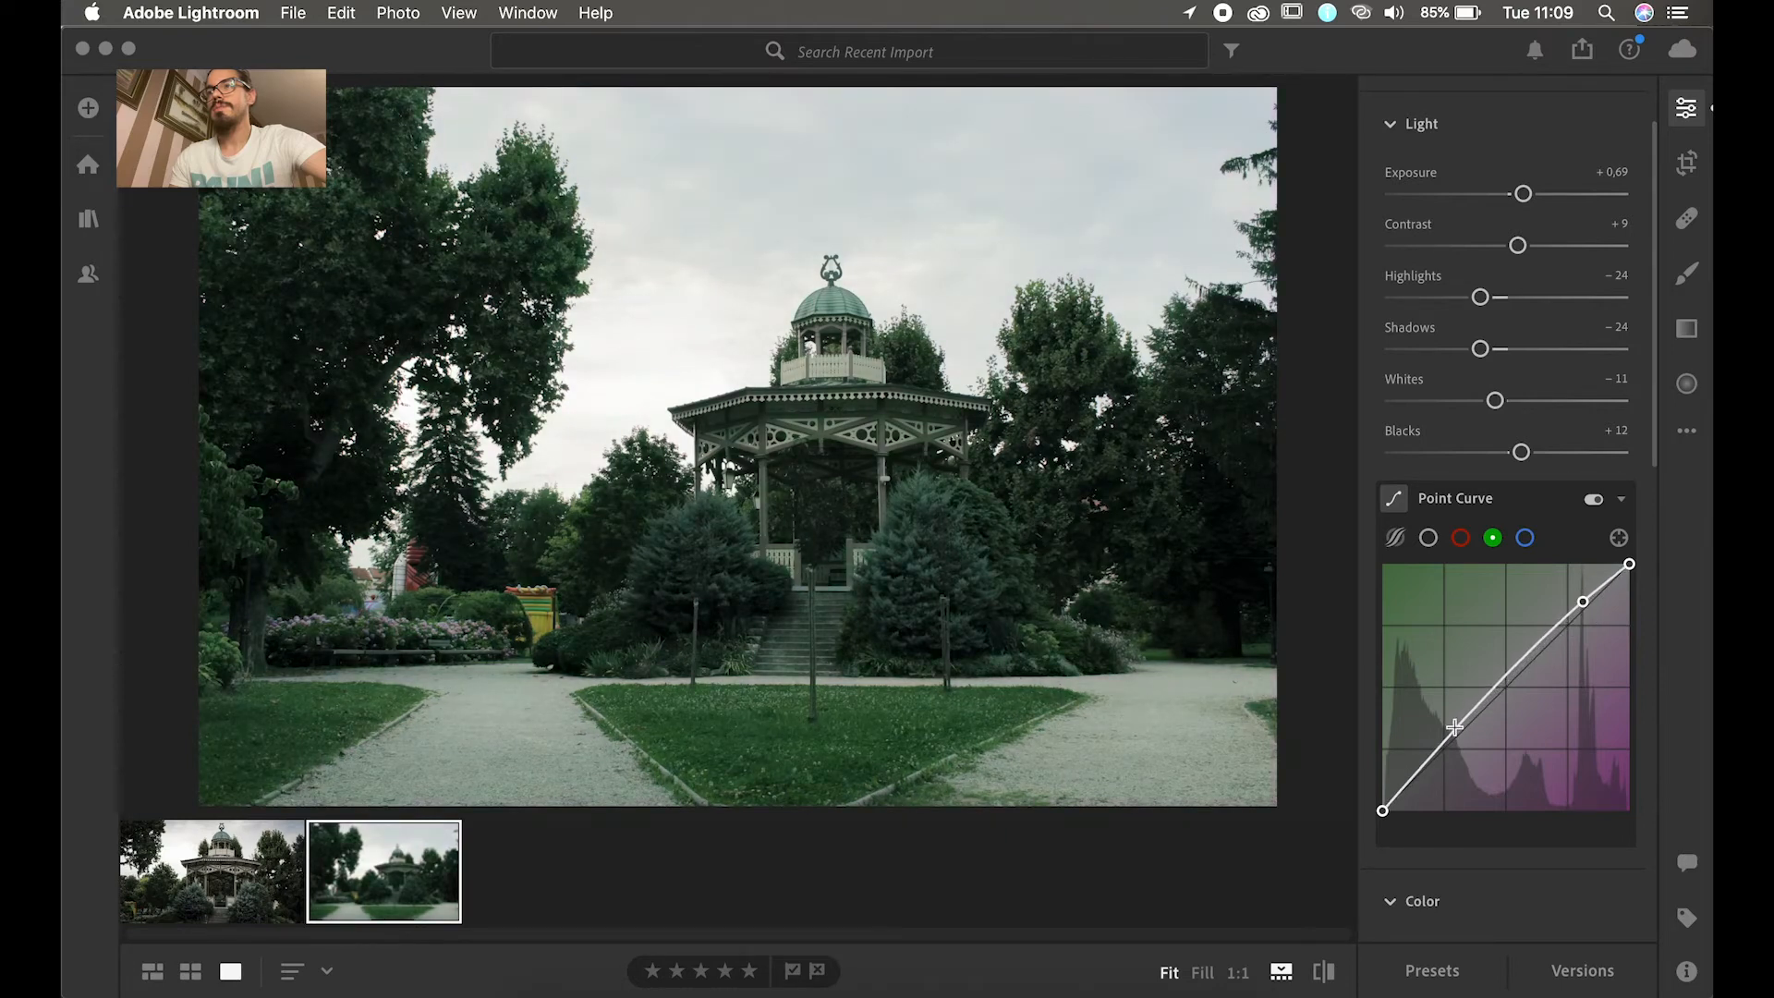
left_click_drag(1450, 732, 1457, 739)
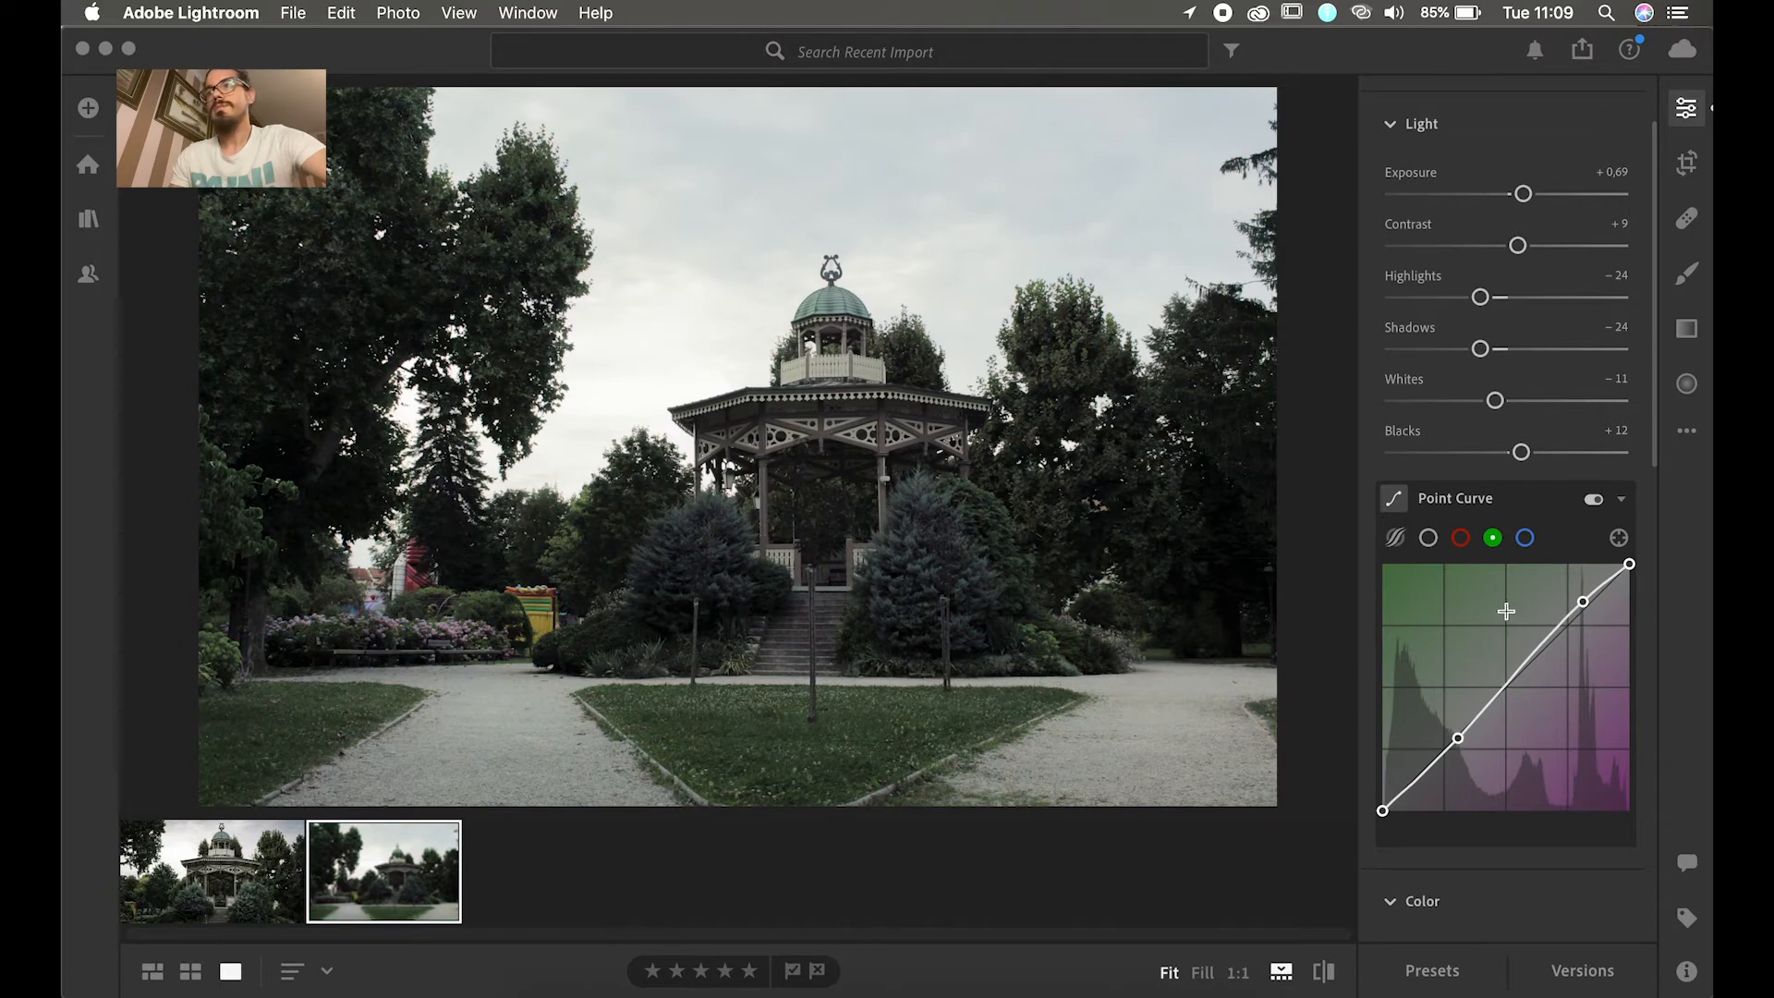
Step: Shape the blue point curve into a gentle S with raised highlights and slightly lowered shadows
left_click(1525, 542)
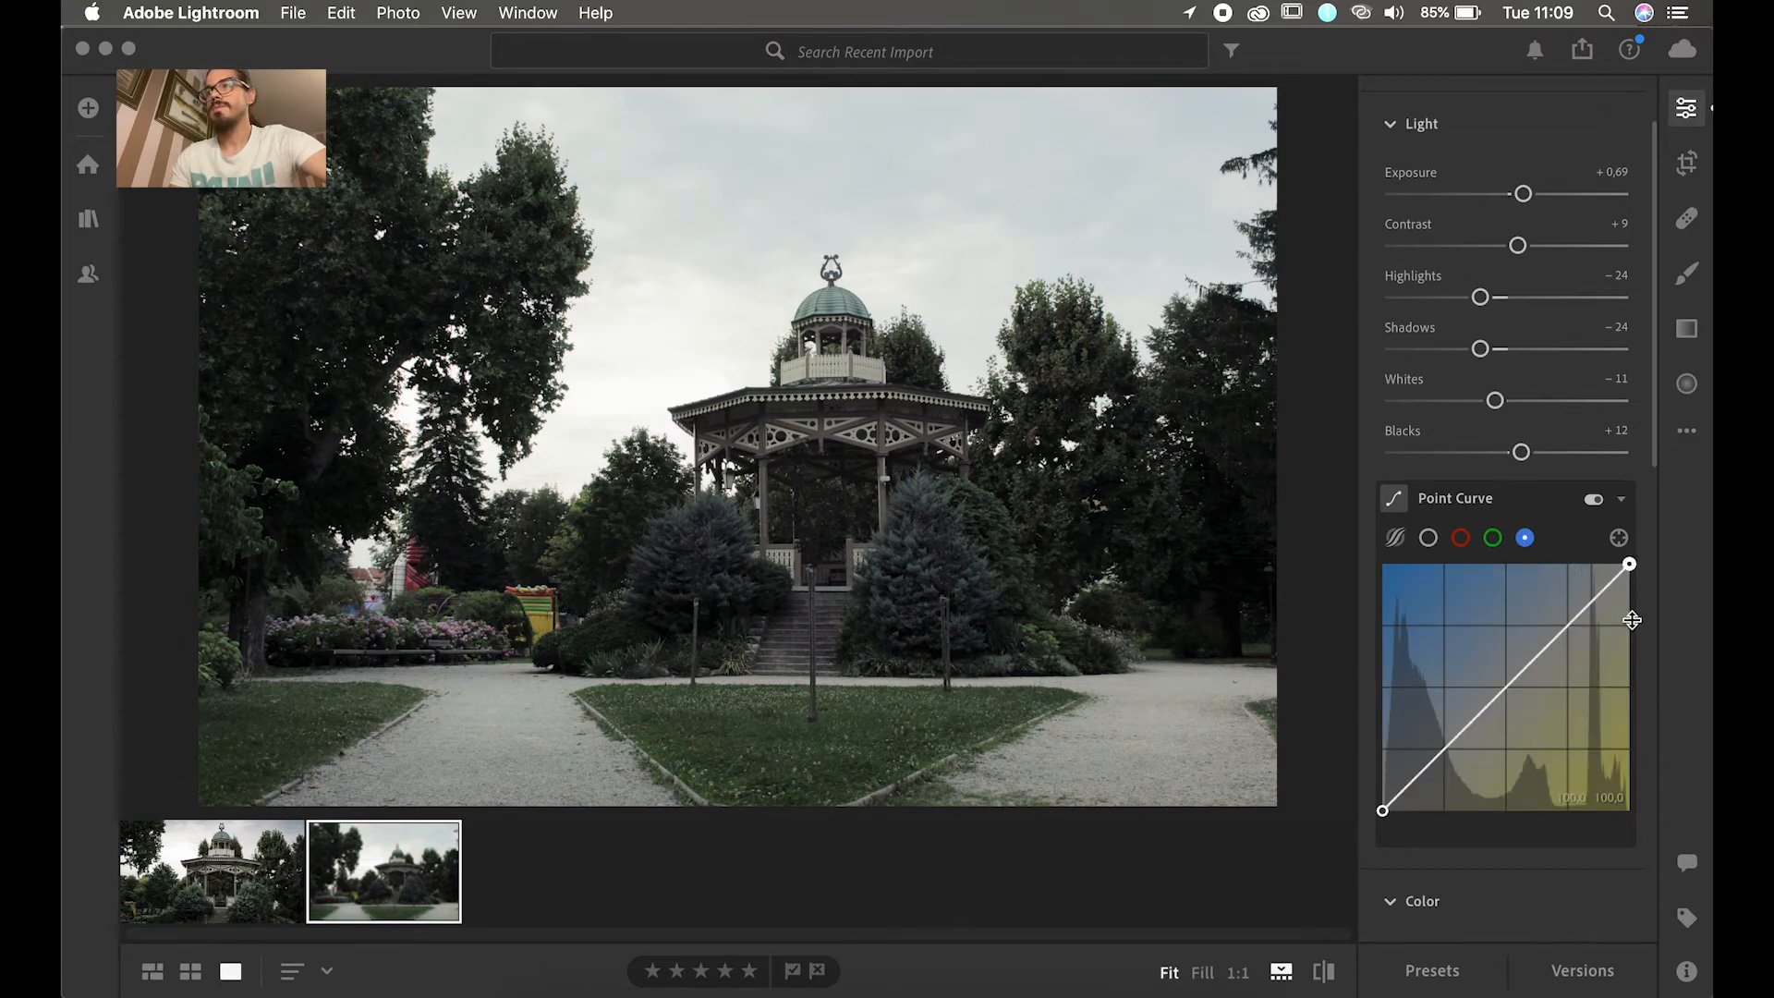
left_click_drag(1579, 617, 1568, 612)
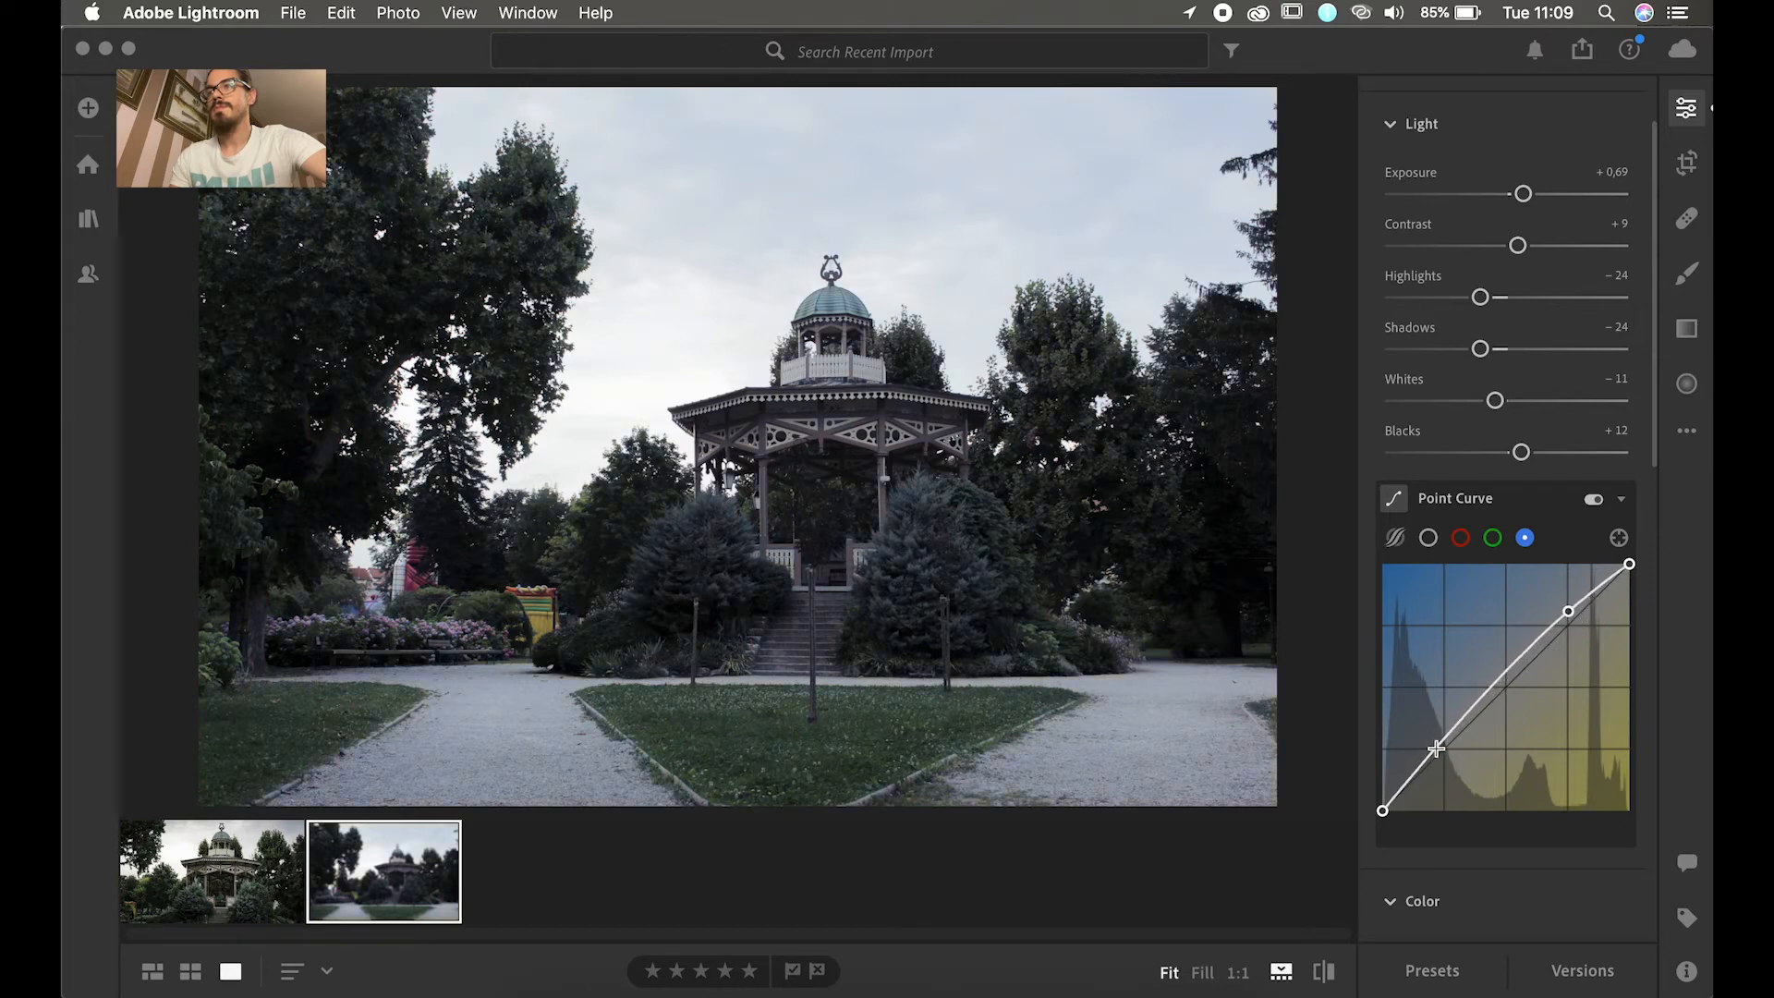
left_click_drag(1438, 746, 1449, 753)
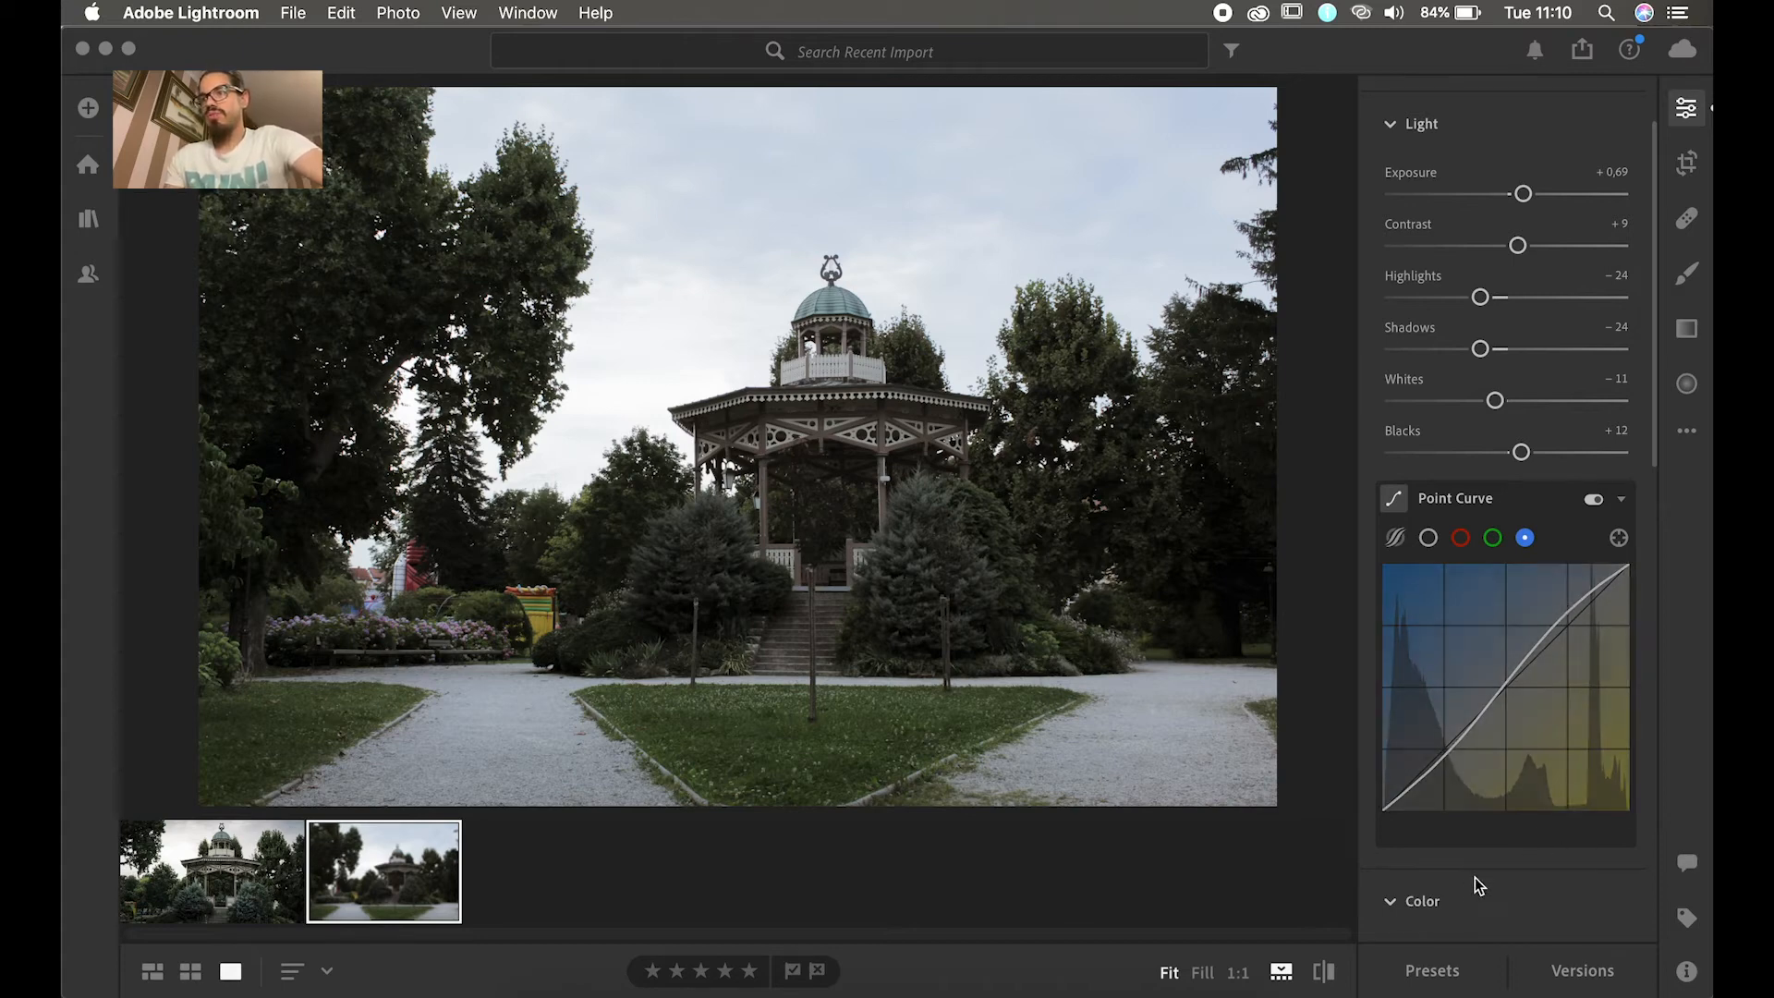
Step: Set the wider photo's Temp to +13, Tint to +12 and Vibrance to +11
scroll(1458, 898, "down", 5)
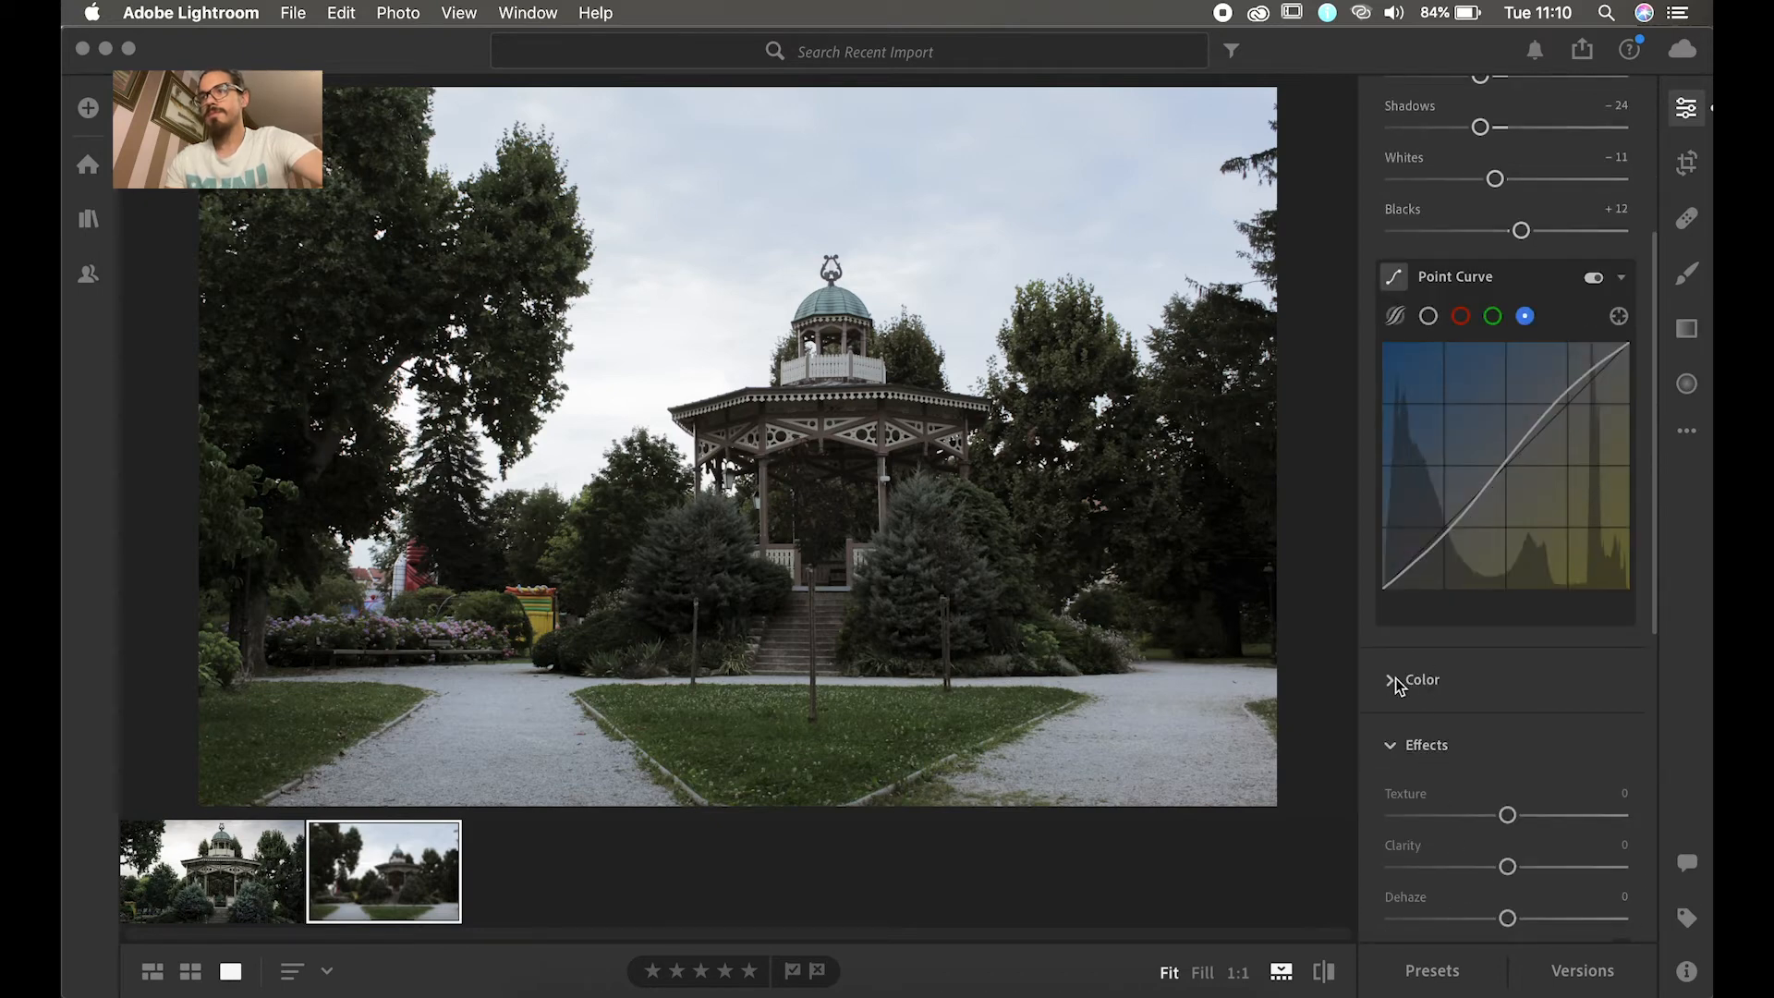
left_click(1392, 681)
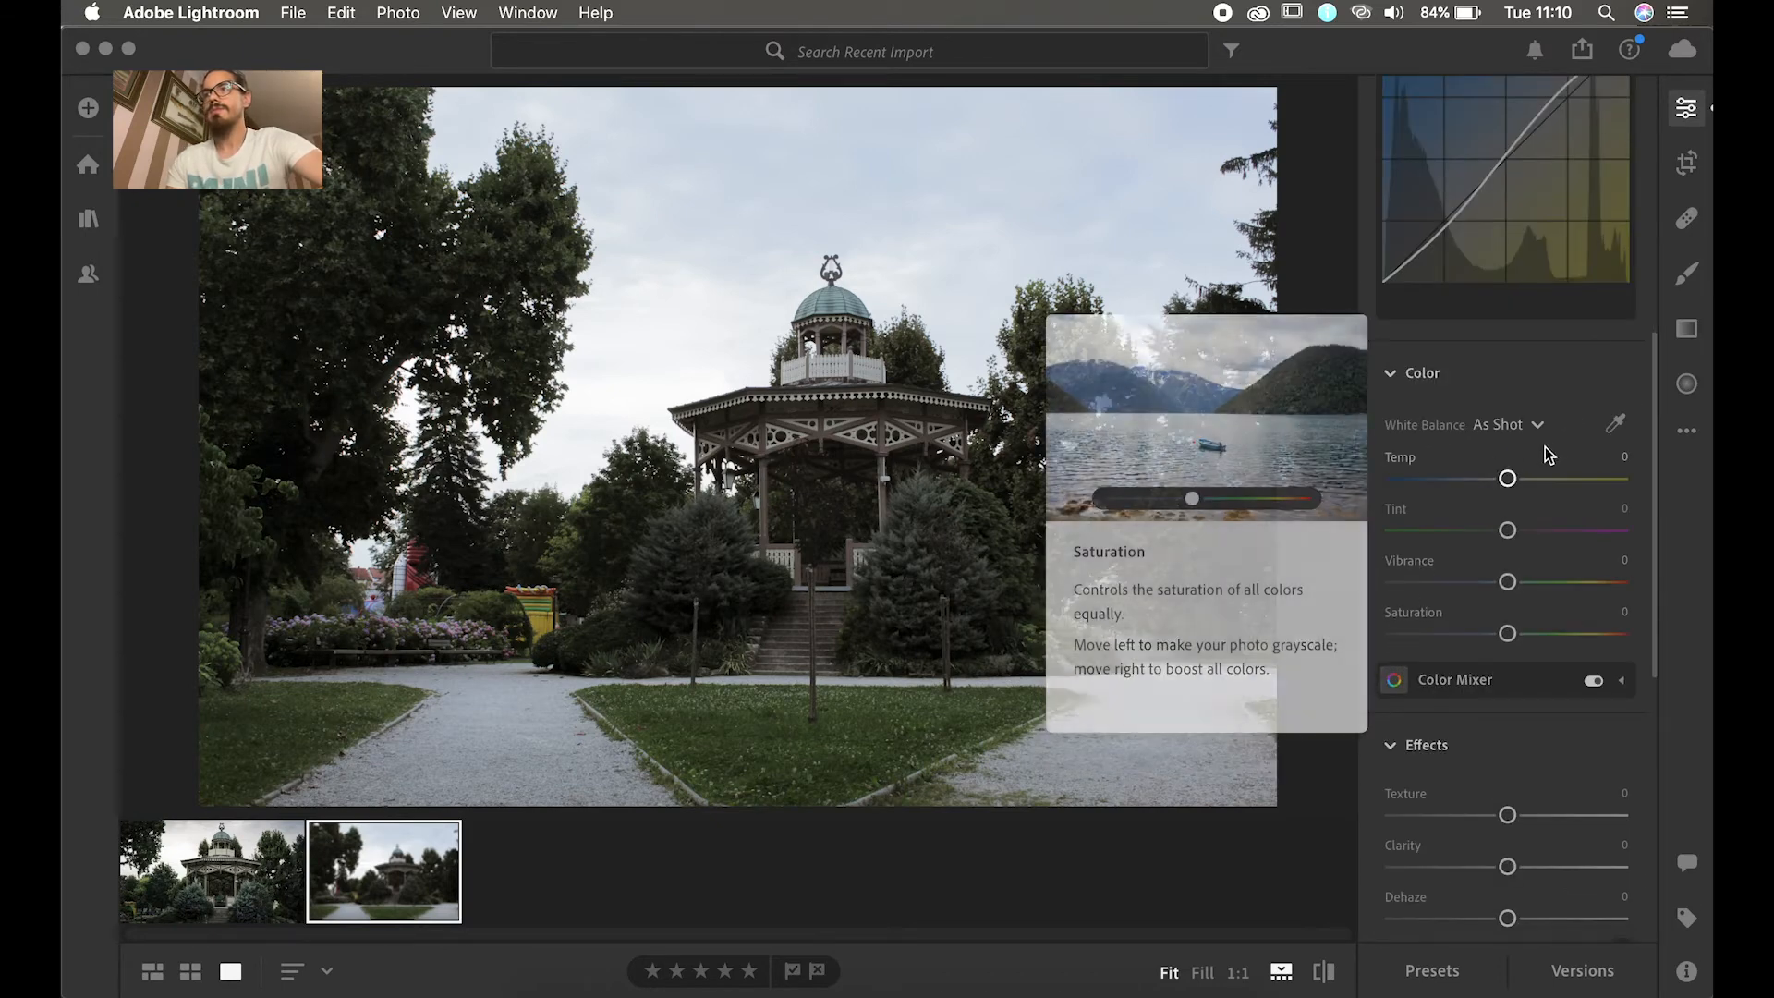
left_click_drag(1511, 483, 1529, 485)
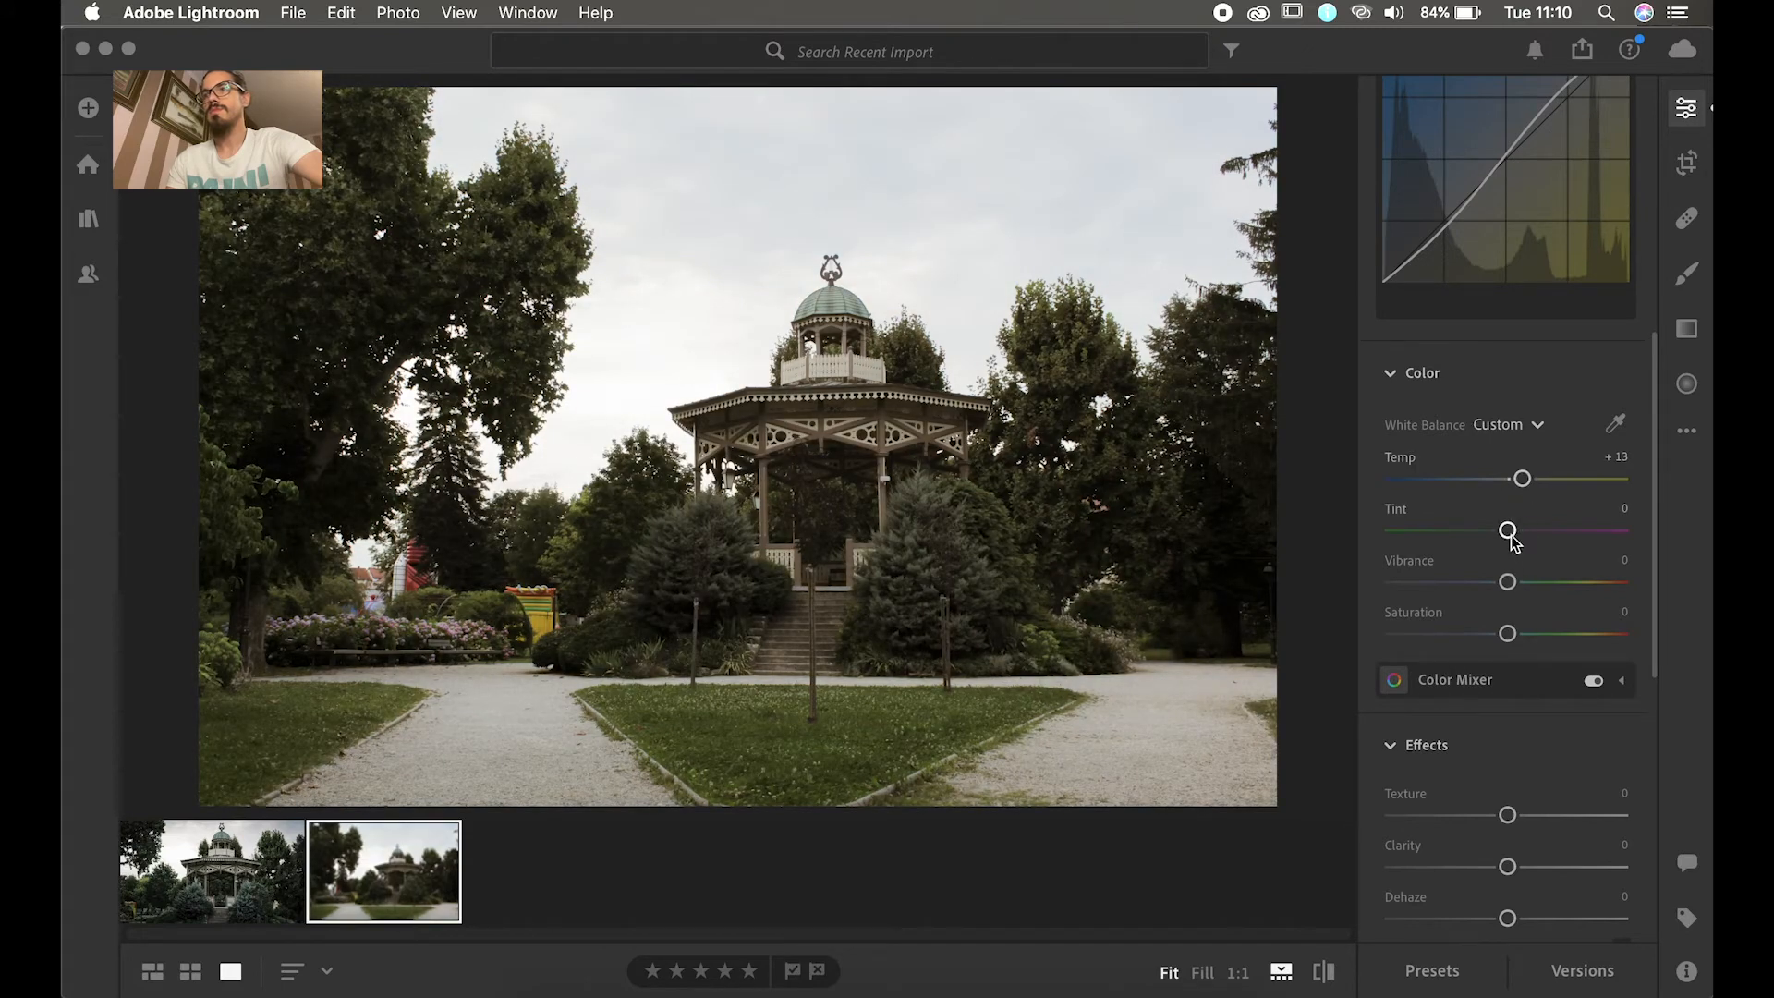
left_click_drag(1512, 536, 1526, 540)
left_click_drag(1507, 584, 1519, 584)
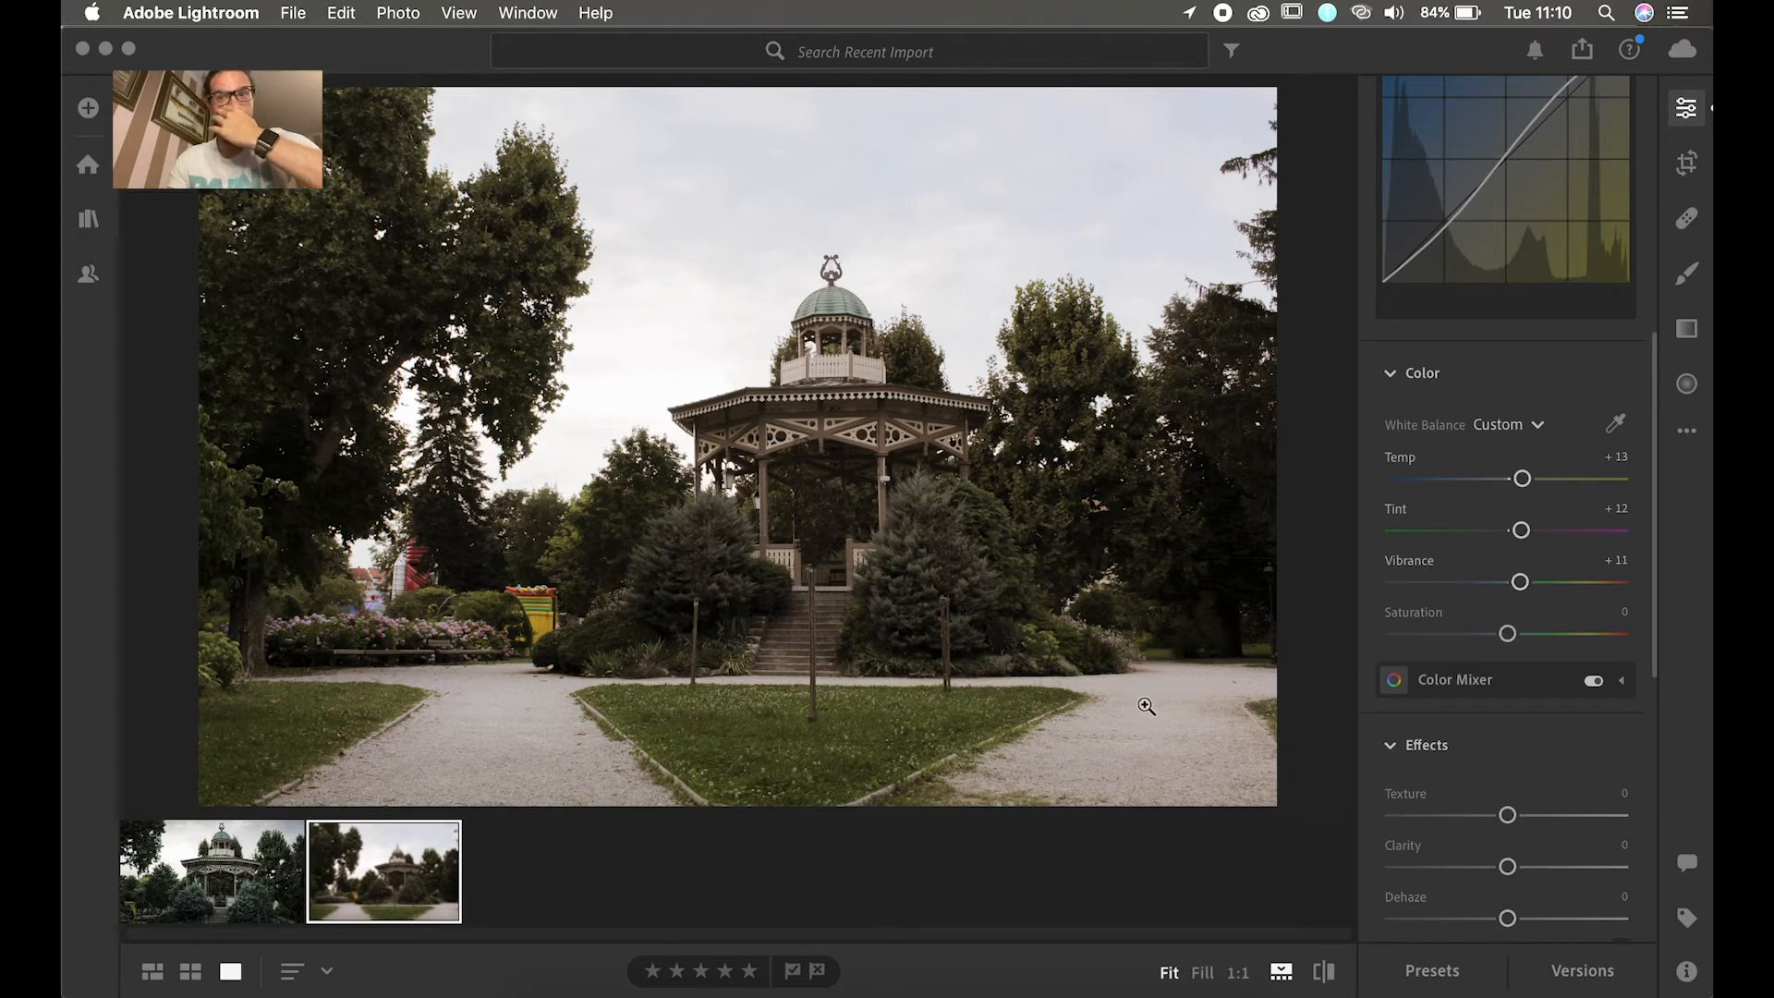
Step: Compare the wider park photo's color with the edited close-up gazebo photo, returning to the wider one
left_click(224, 883)
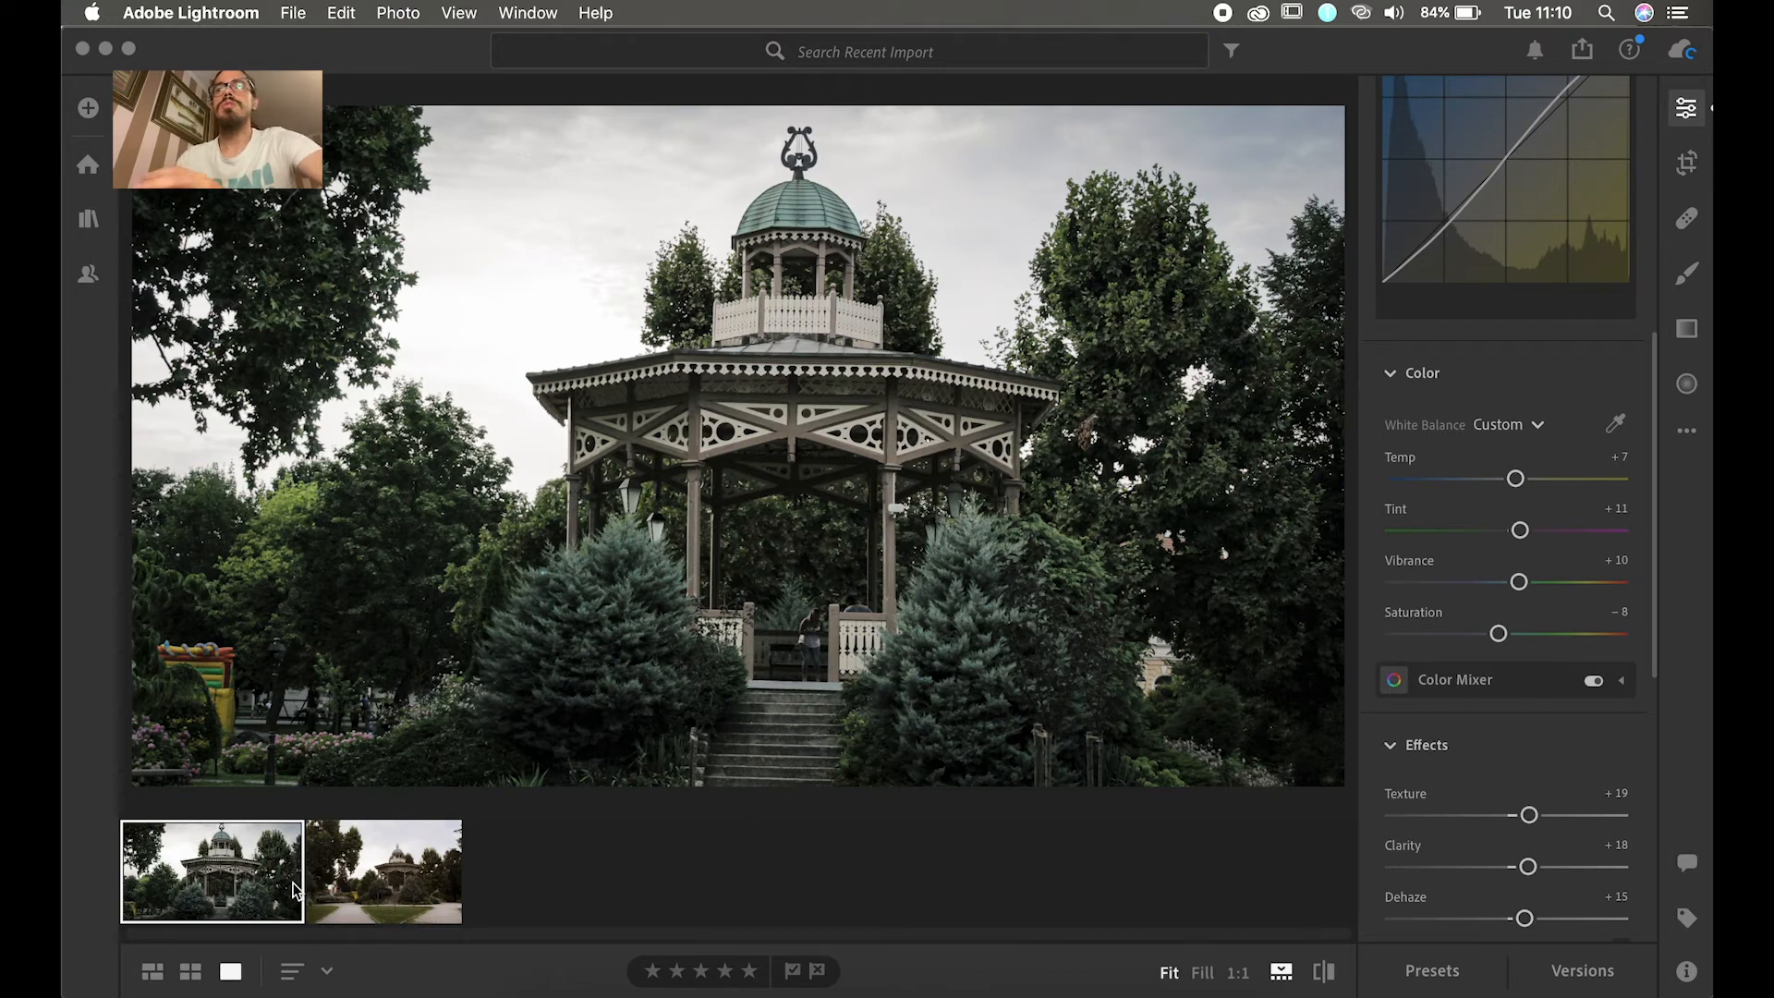
left_click(388, 885)
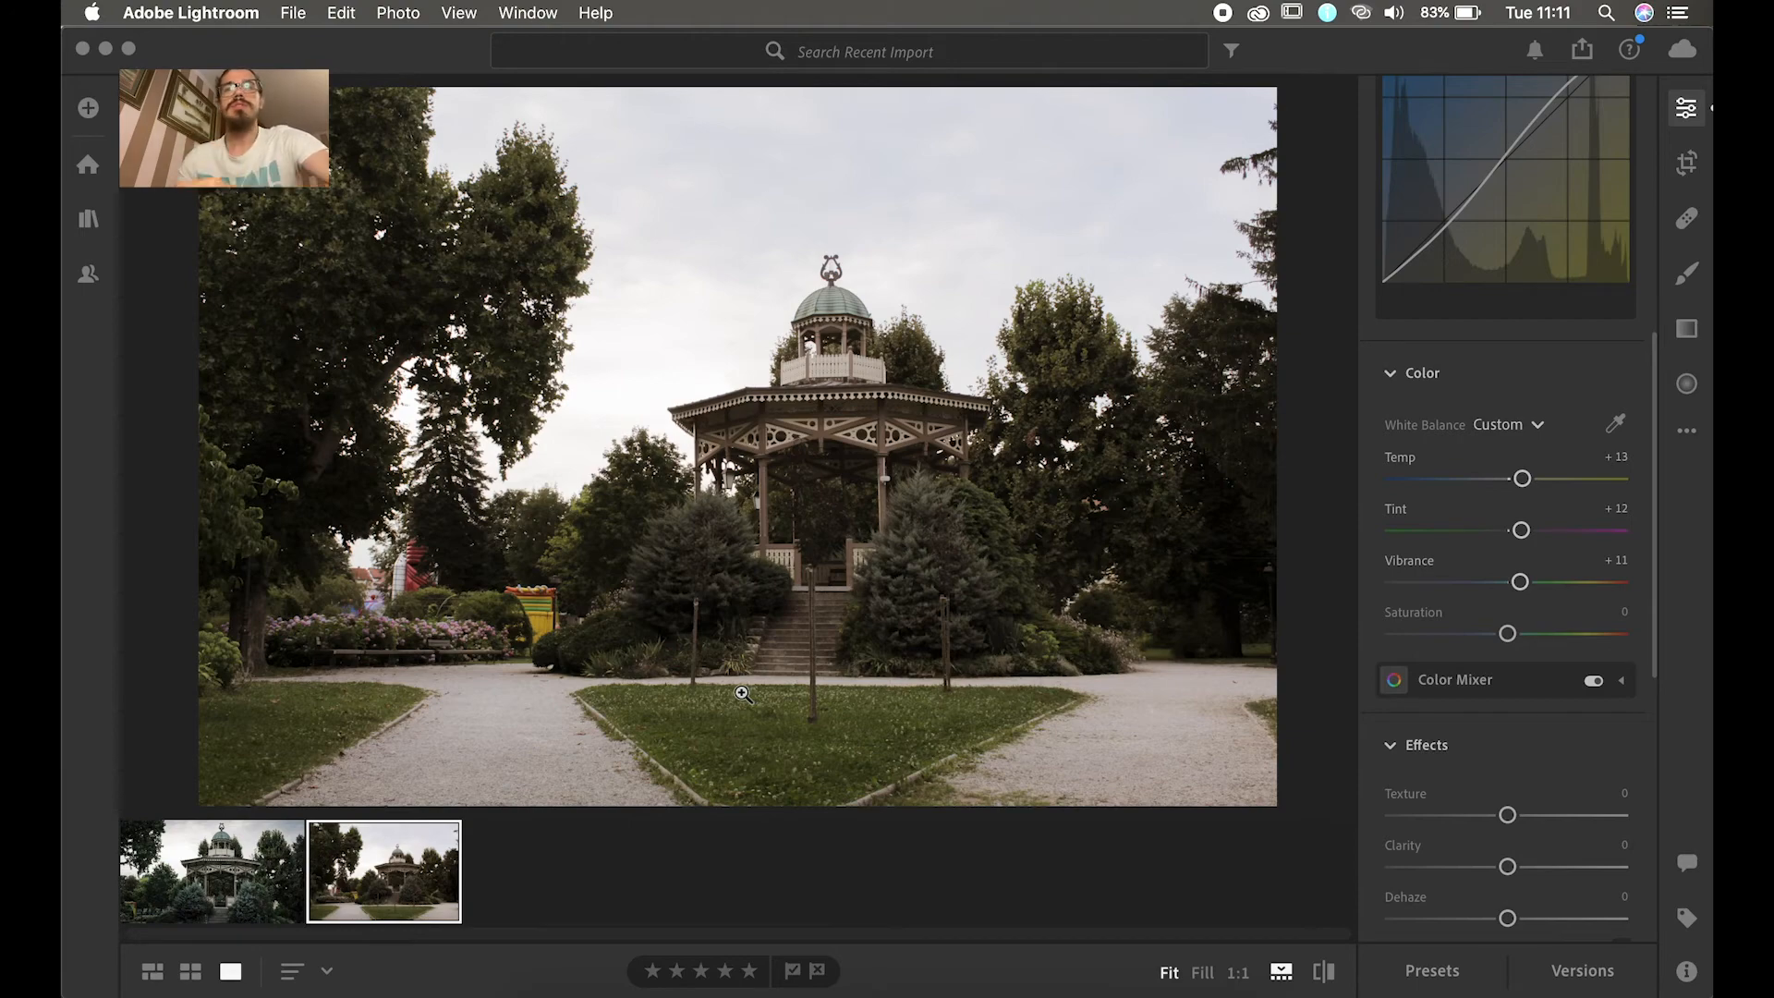
left_click(253, 877)
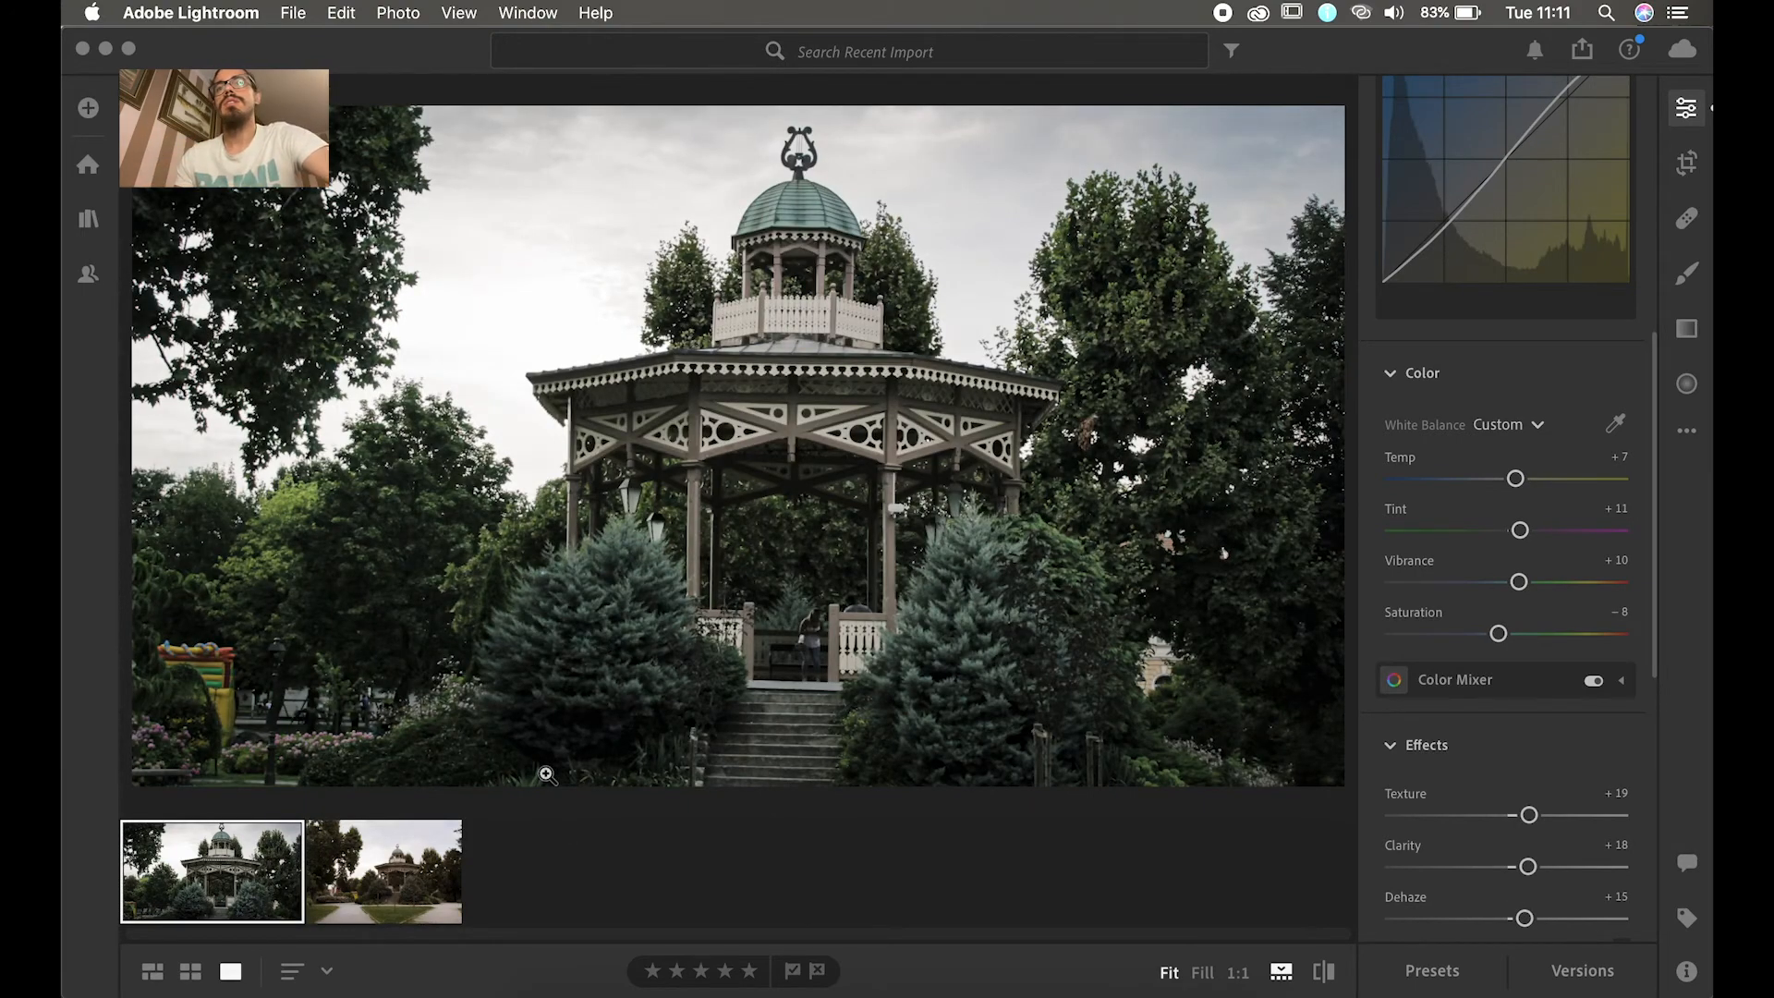
left_click(432, 866)
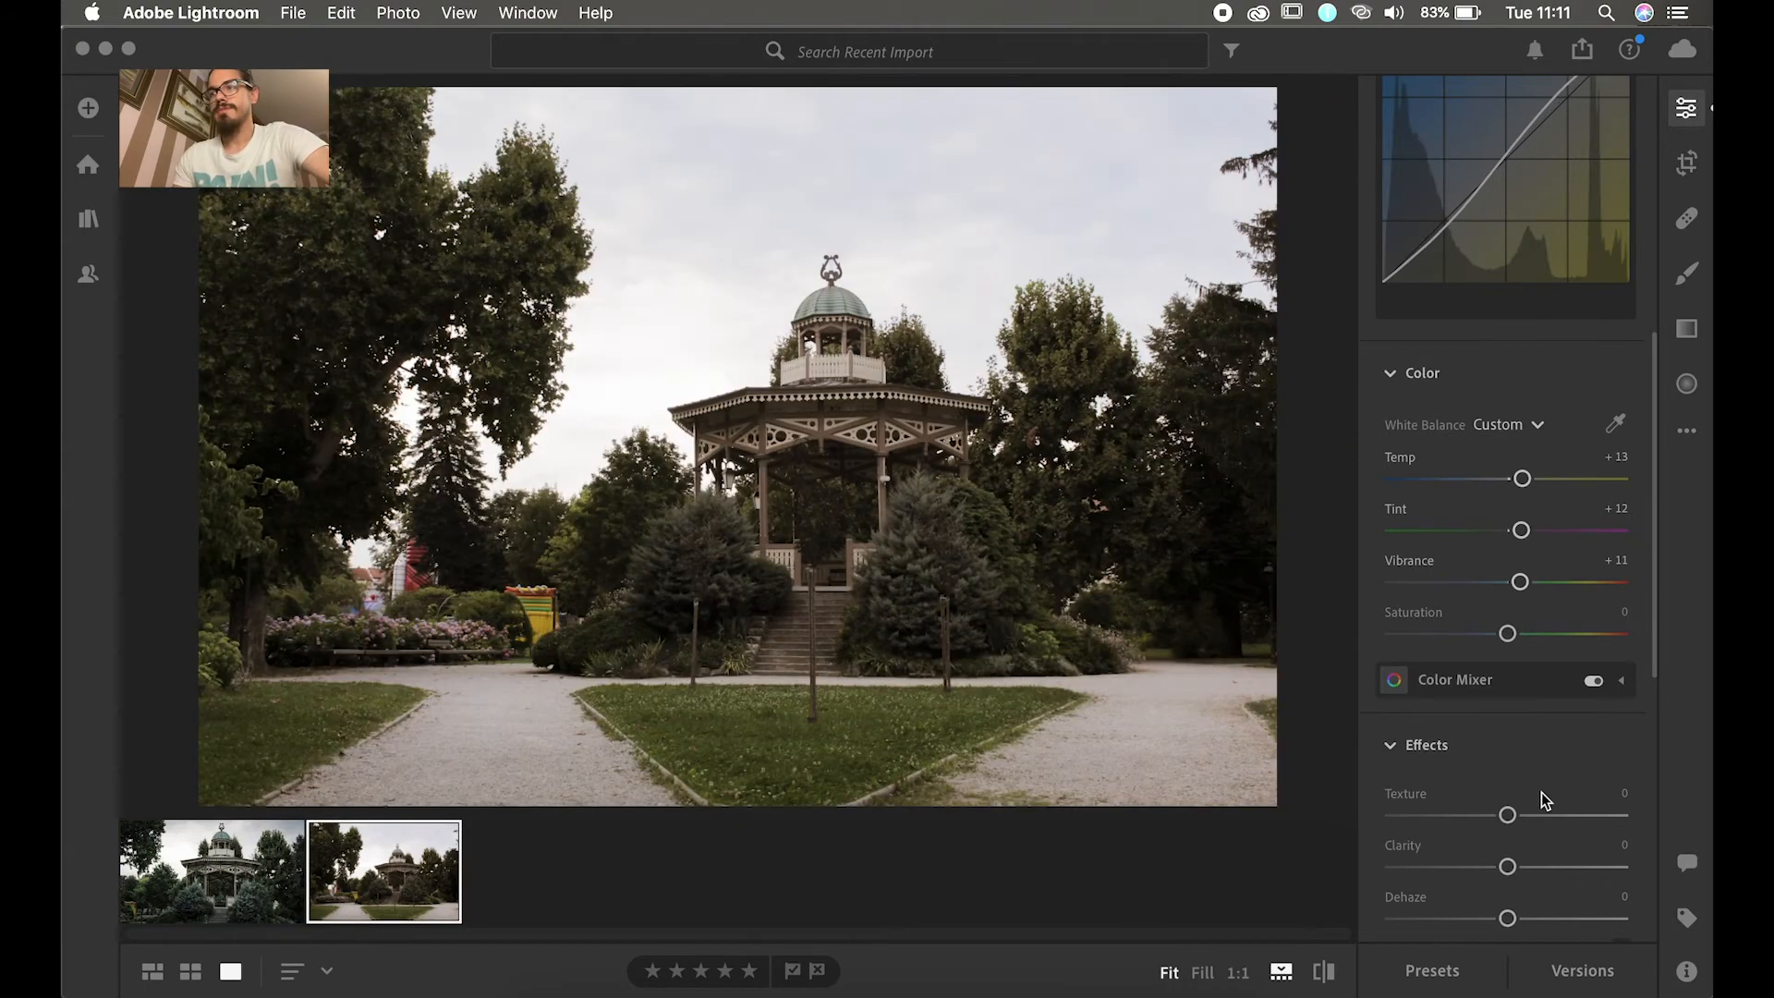
Step: Set the wider photo's Saturation to −7, Texture to +21, Clarity to +19, Dehaze to +14 and Vignette to −16
scroll(1537, 788, "down", 5)
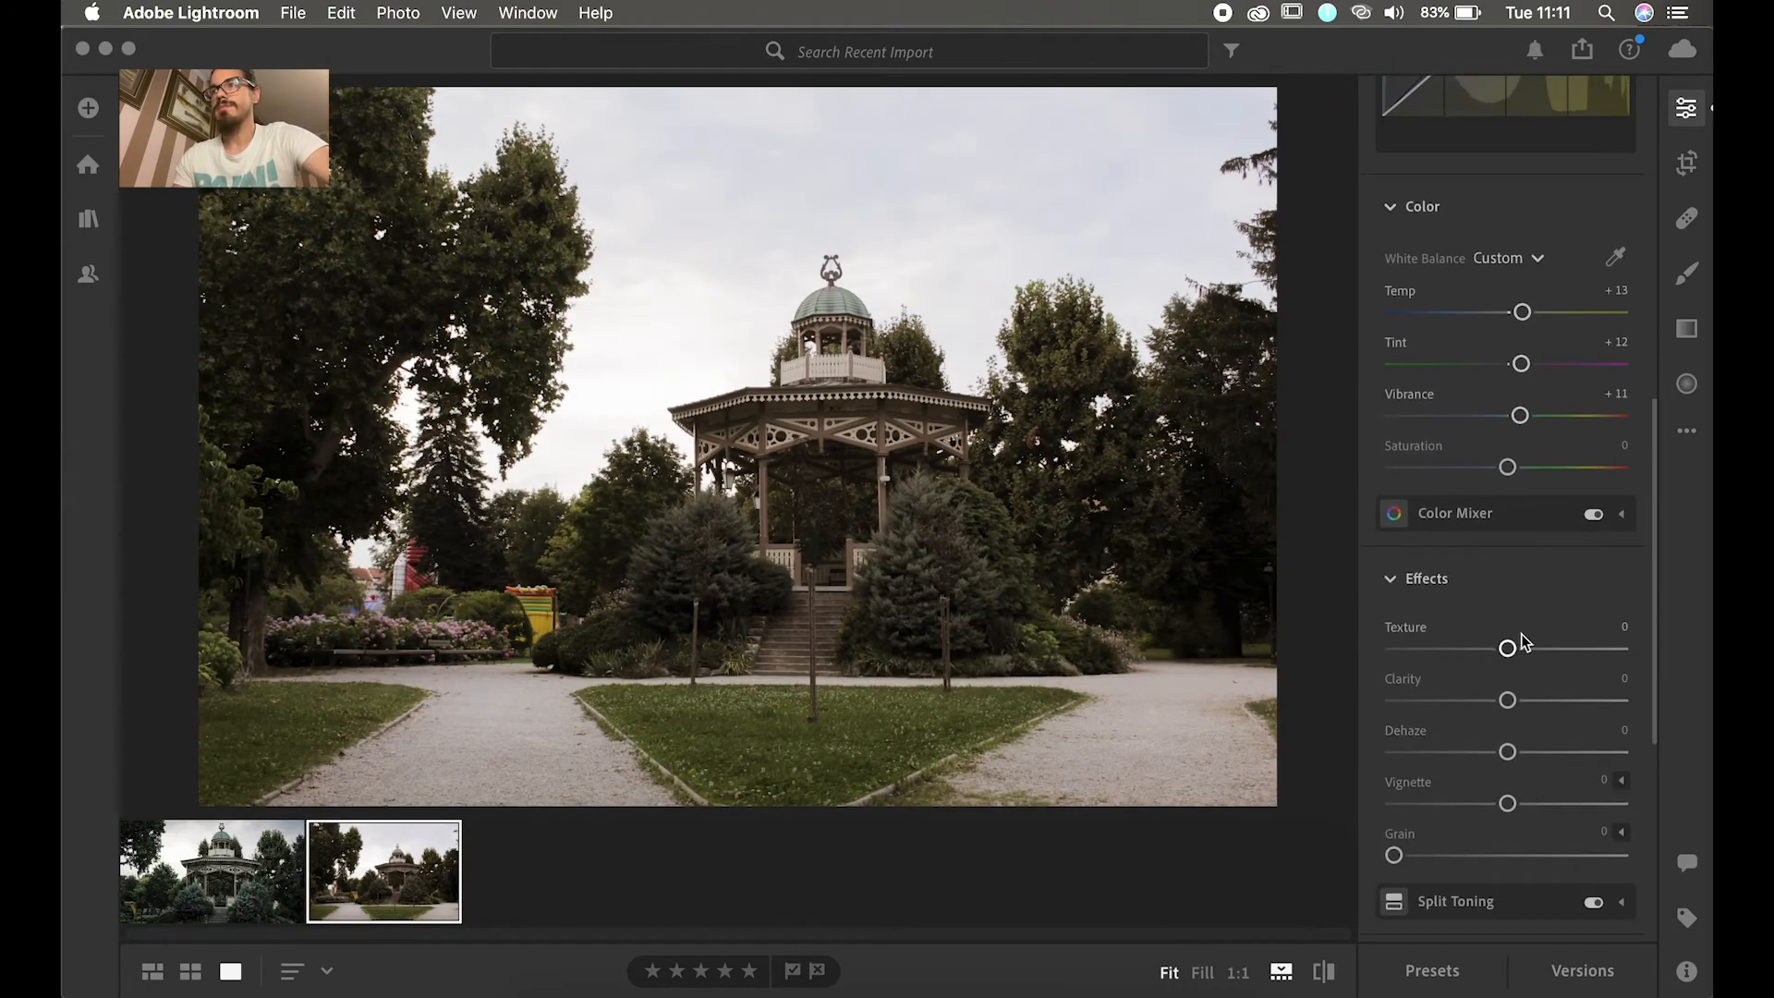
left_click_drag(1508, 466, 1501, 474)
left_click_drag(1507, 648, 1489, 803)
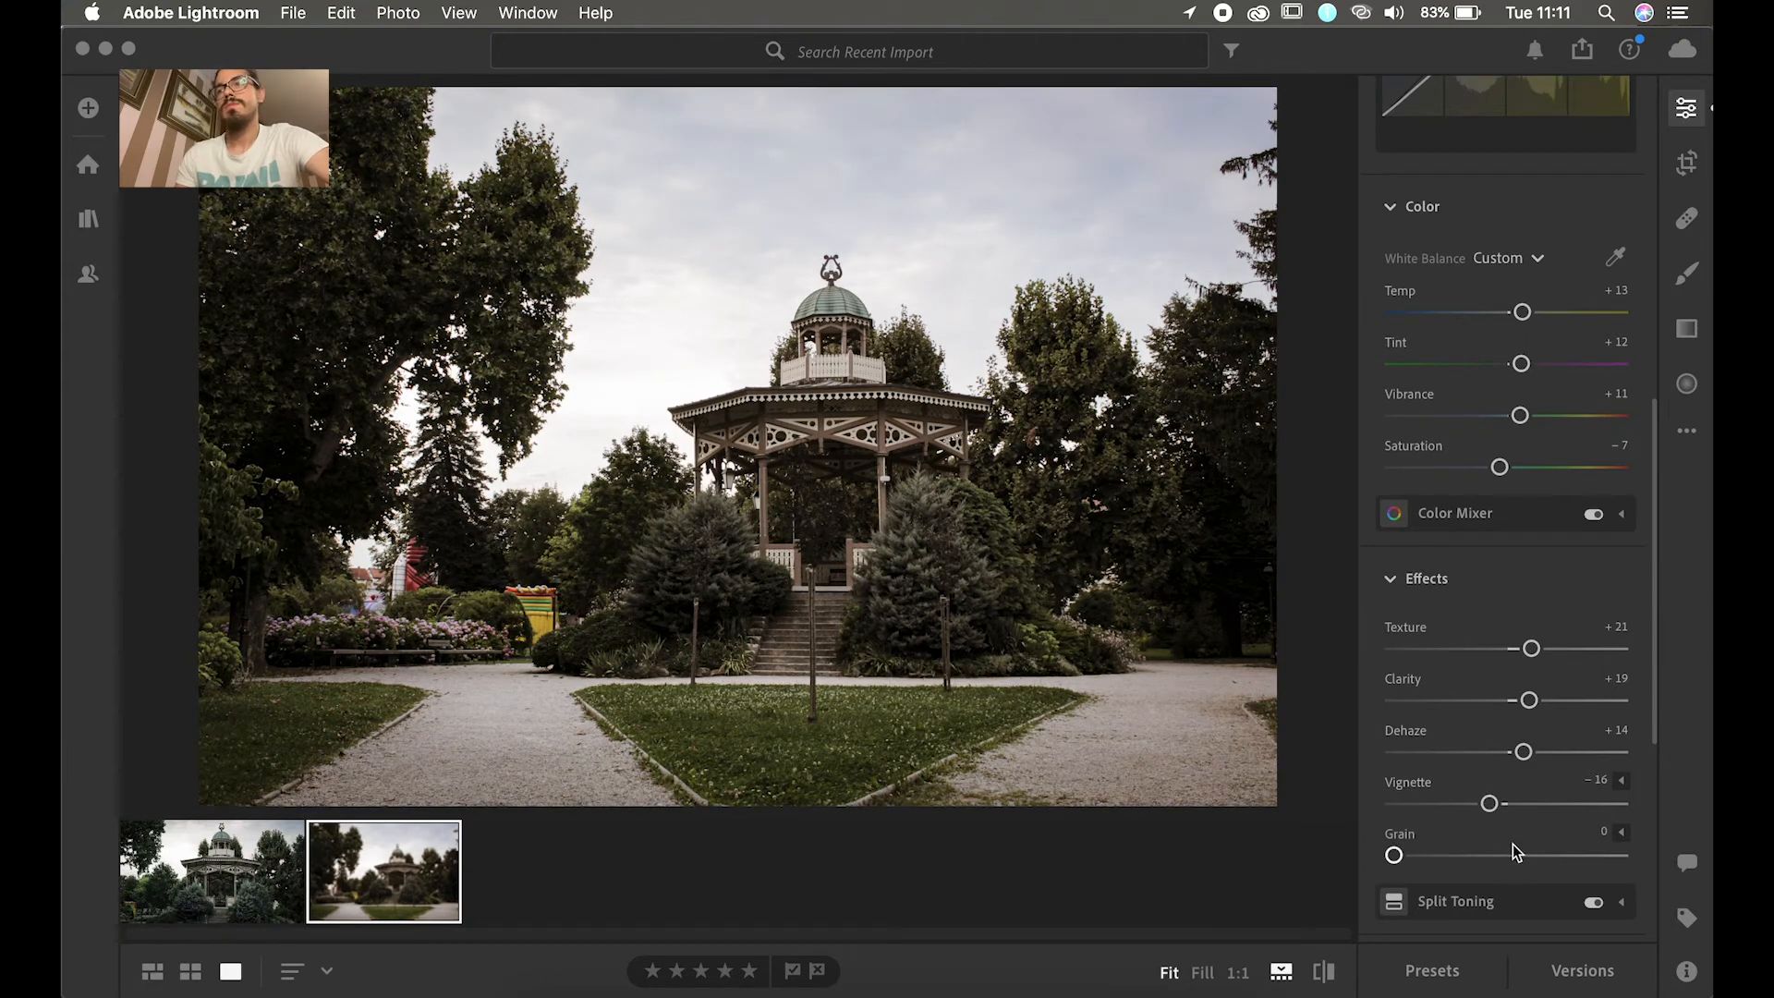
Step: Set the wider photo's Sharpening to 9 and turn on Remove Chromatic Aberration
scroll(1519, 822, "down", 1)
scroll(1521, 829, "down", 5)
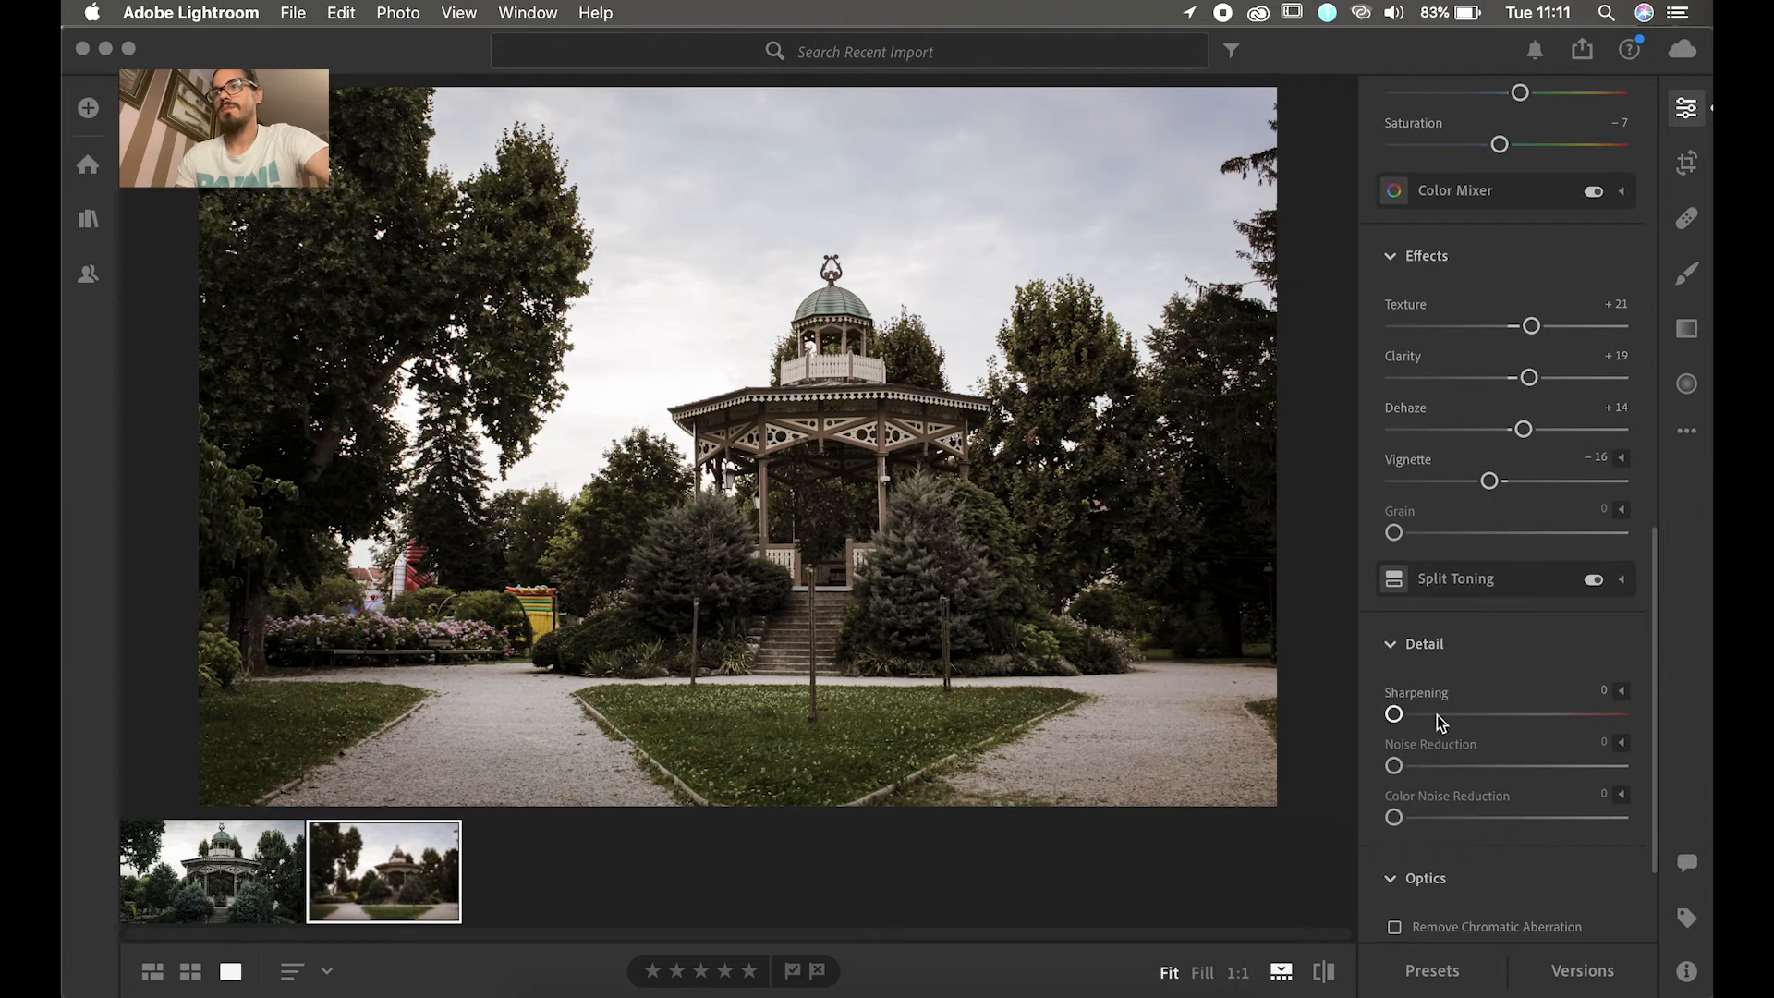
left_click_drag(1395, 715, 1407, 717)
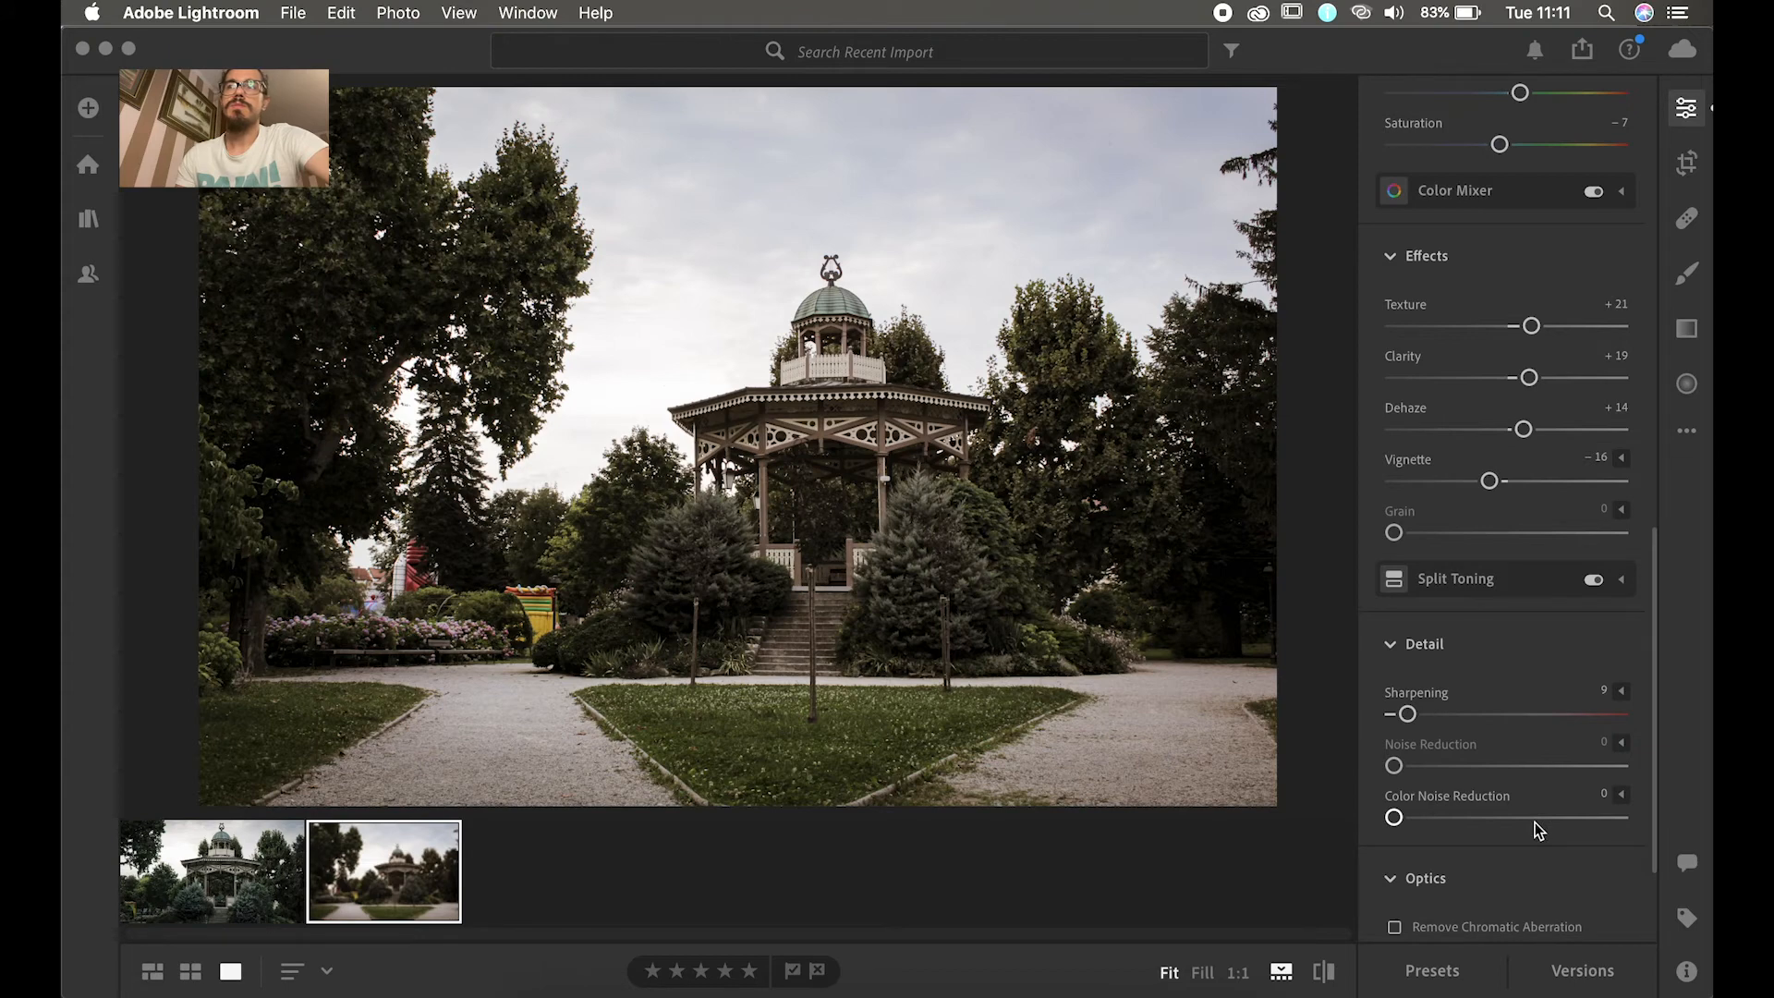
scroll(1509, 847, "down", 3)
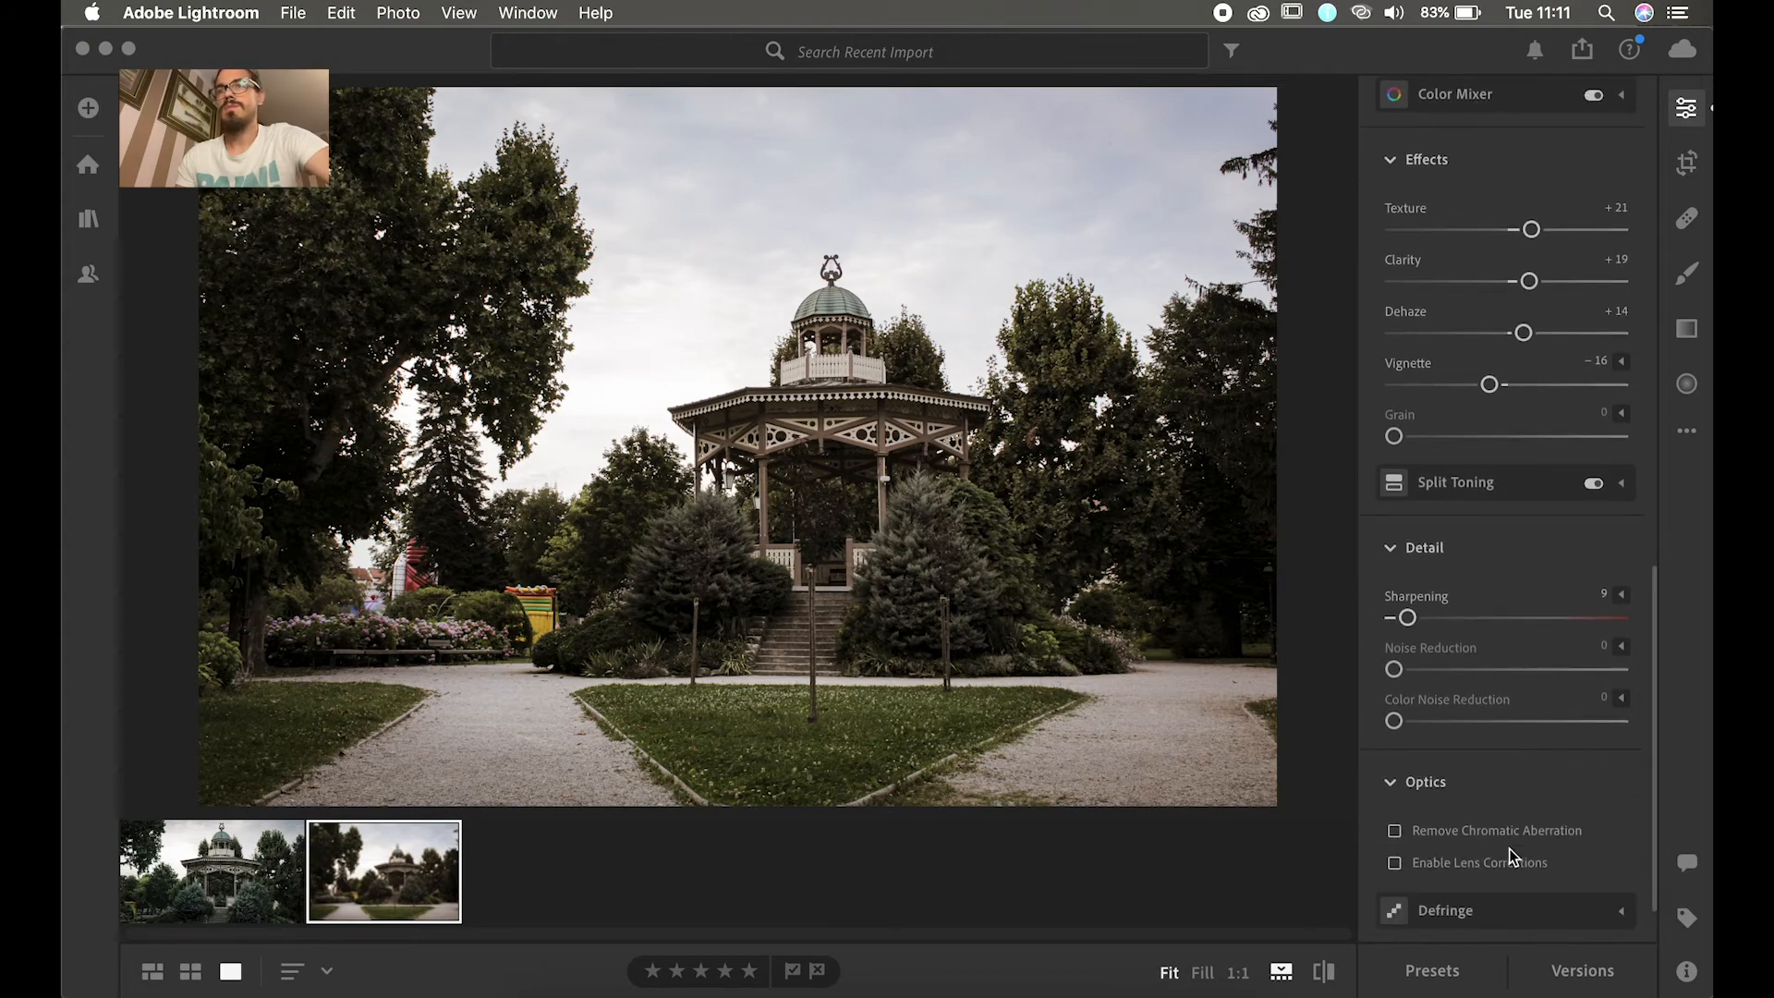
left_click(251, 877)
left_click(385, 885)
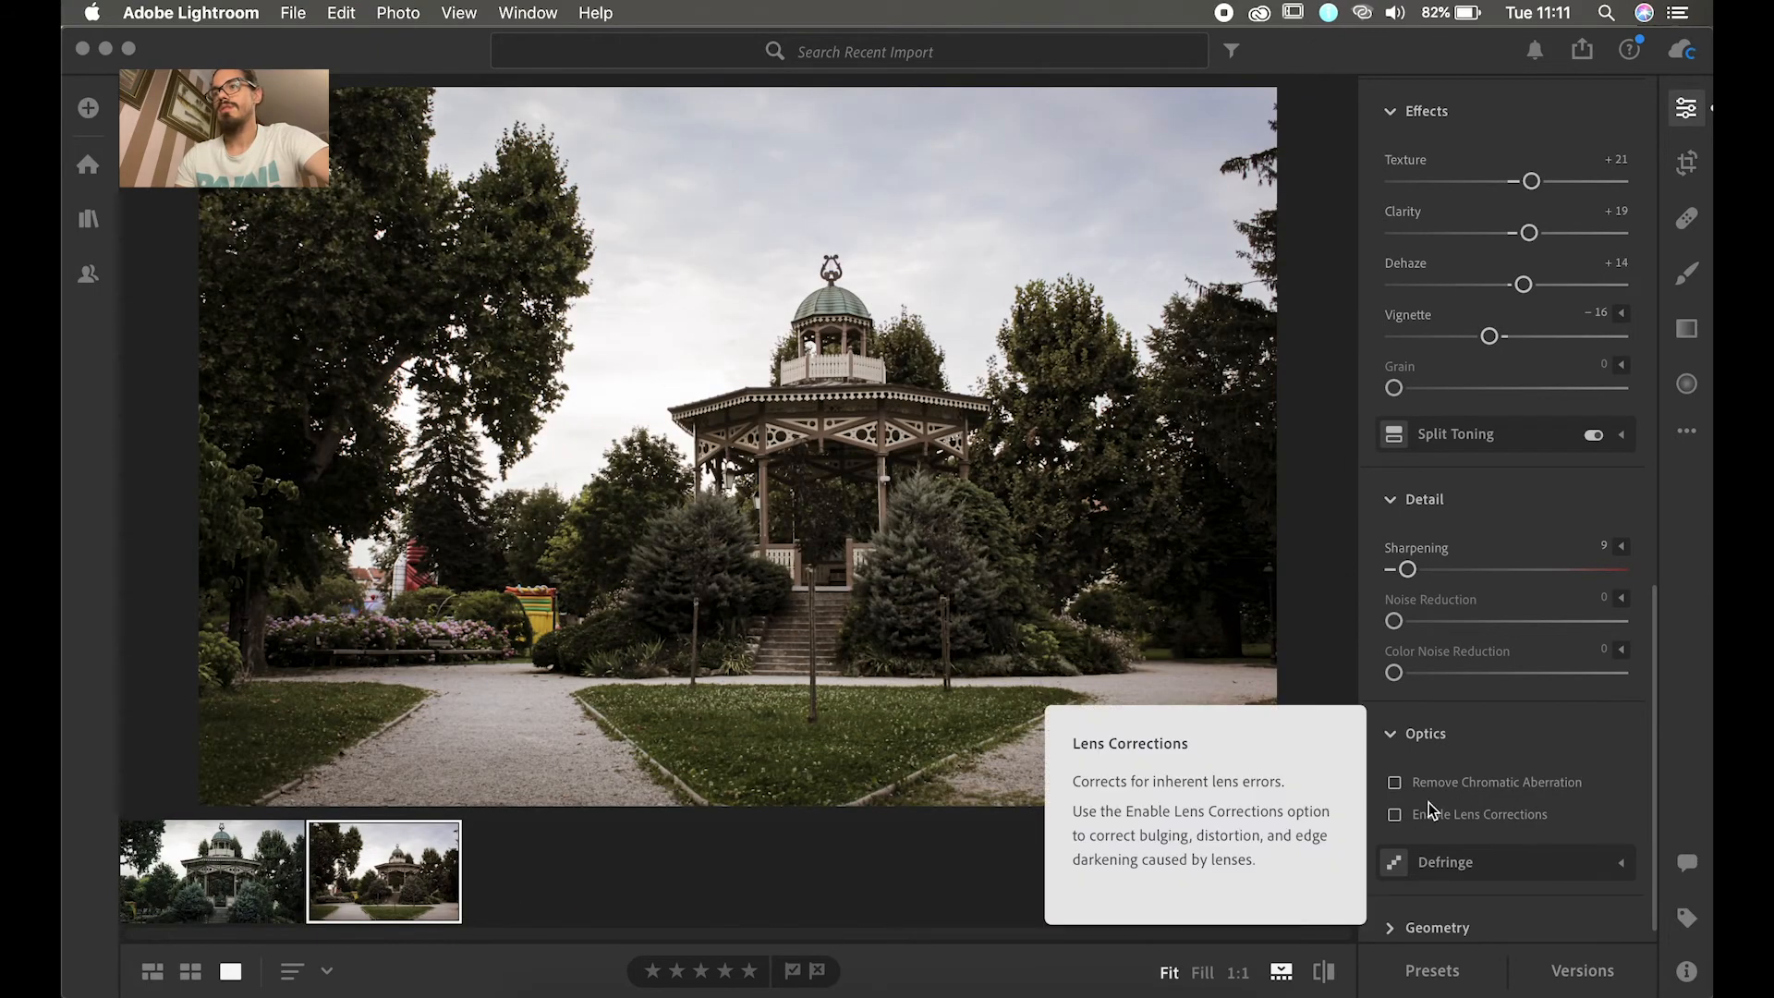
left_click(1394, 783)
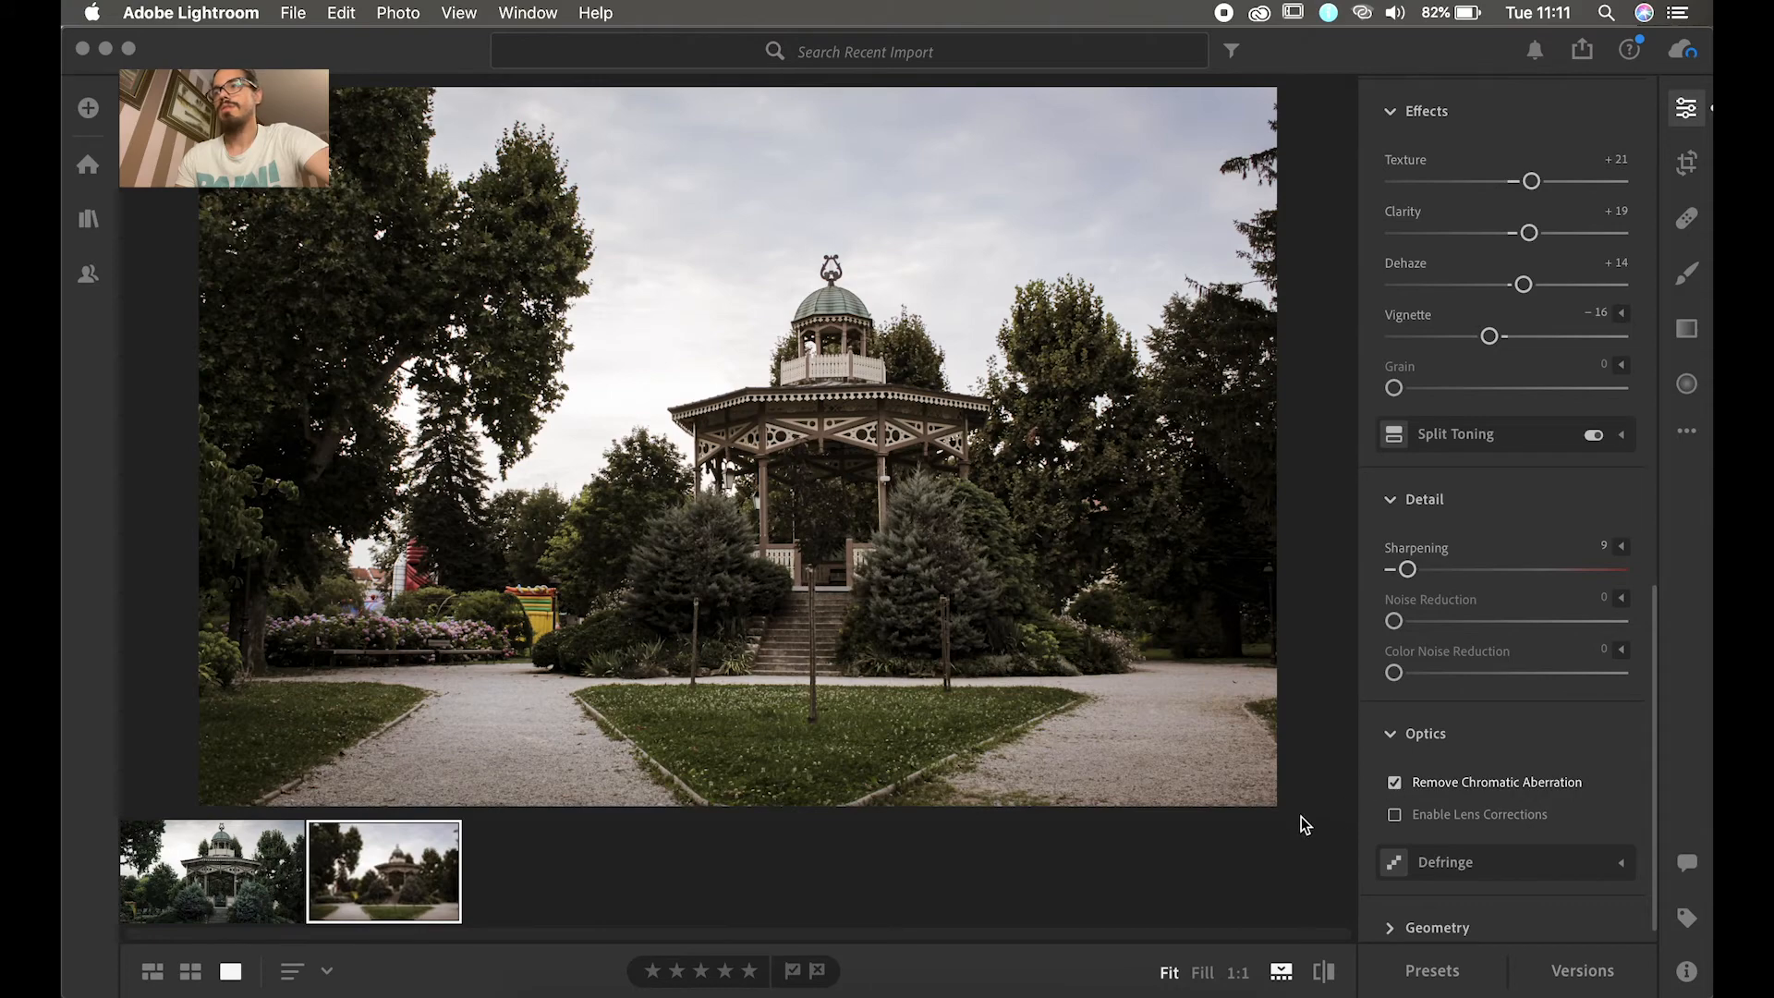
Step: Open the Share Edit (Beta) form for the close-up gazebo photo and leave it without sharing
scroll(1543, 828, "up", 15)
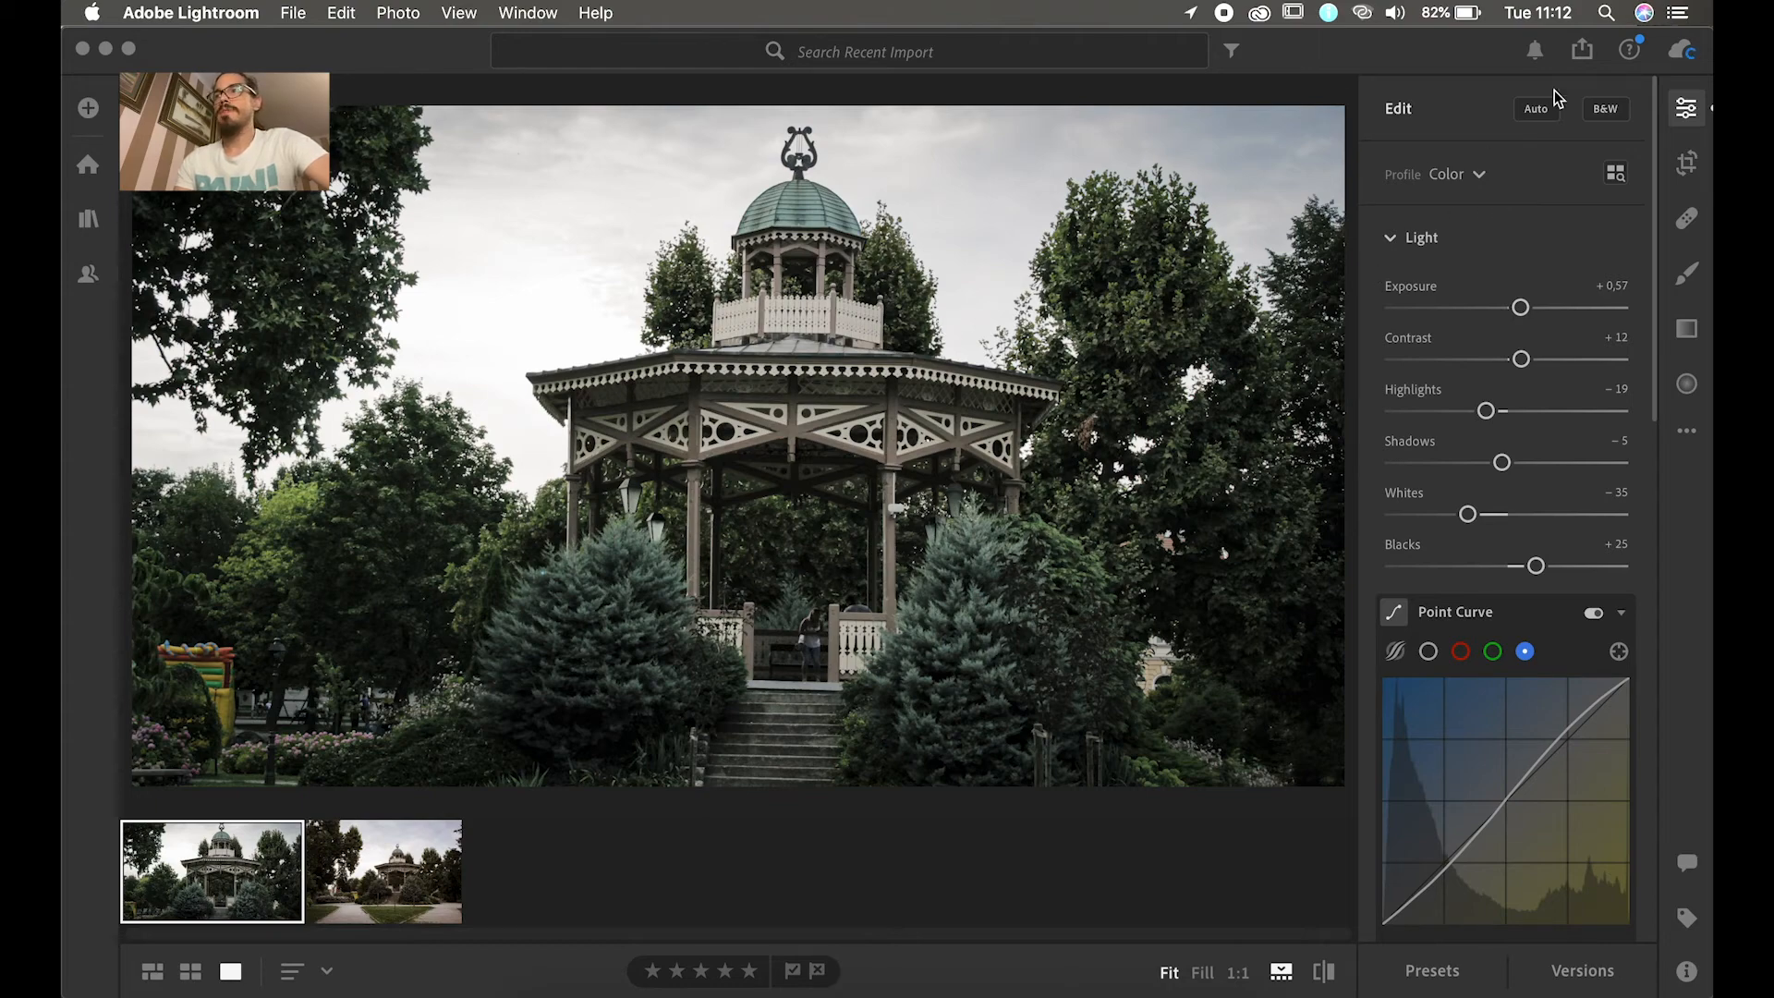
left_click(1582, 51)
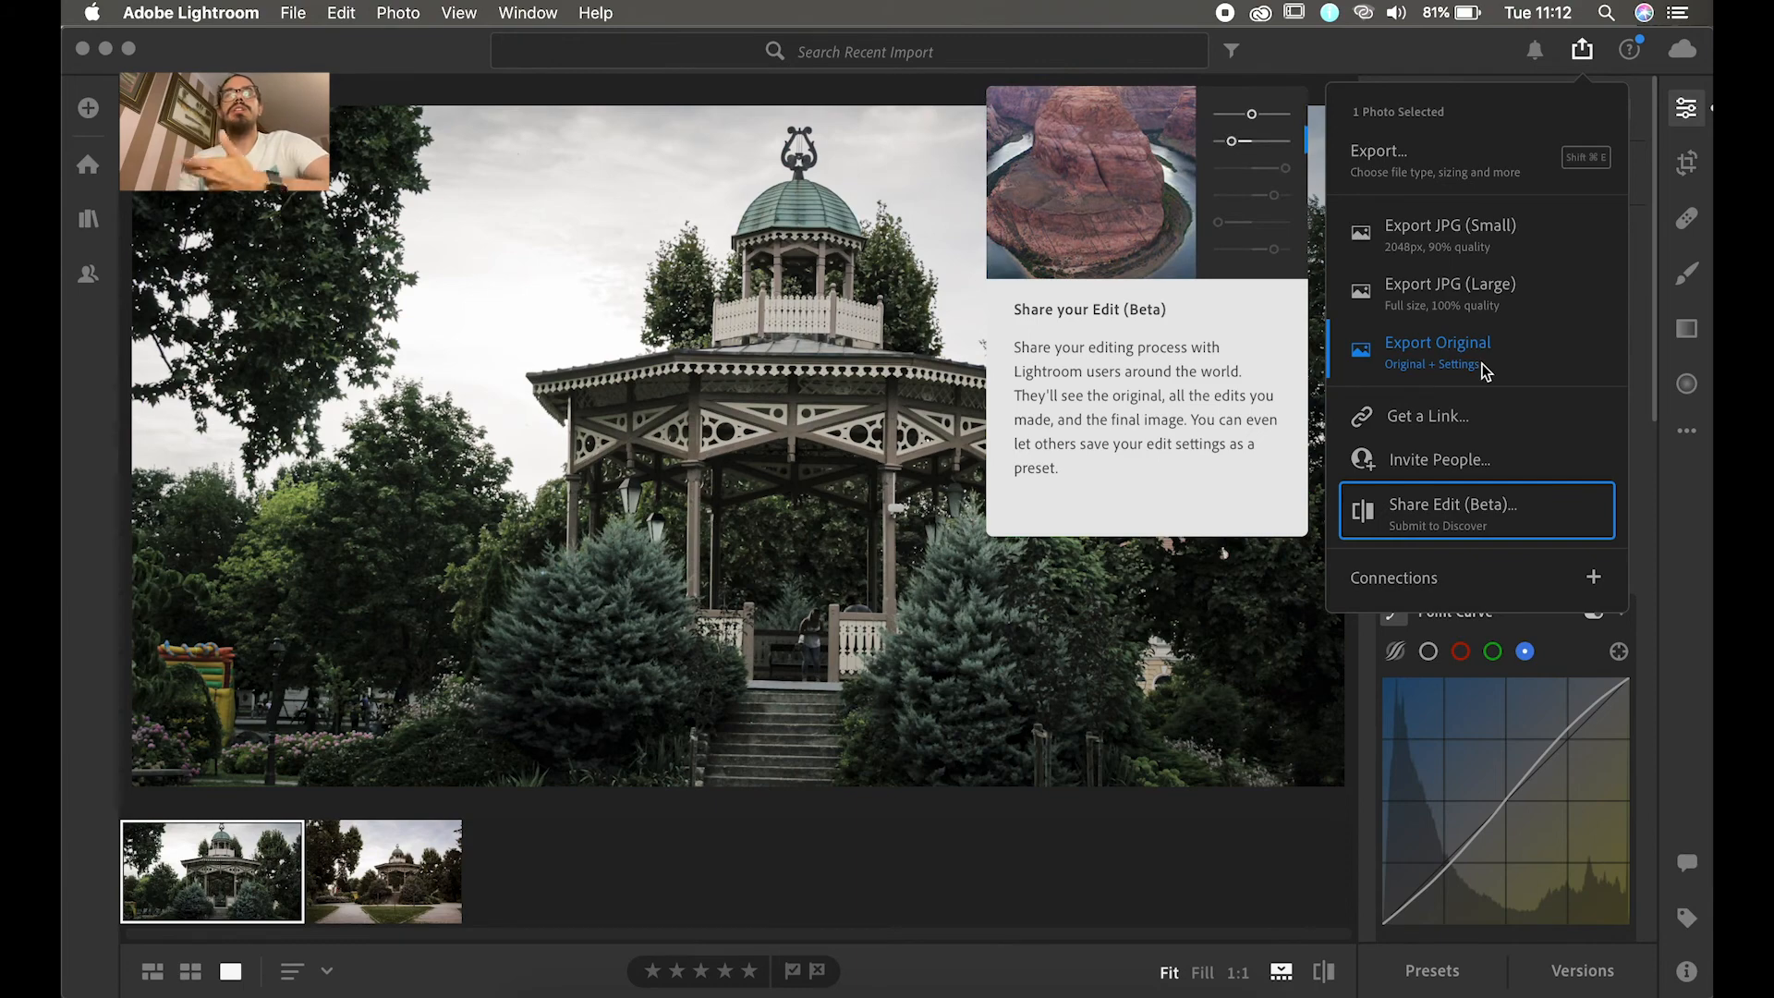
left_click(1483, 522)
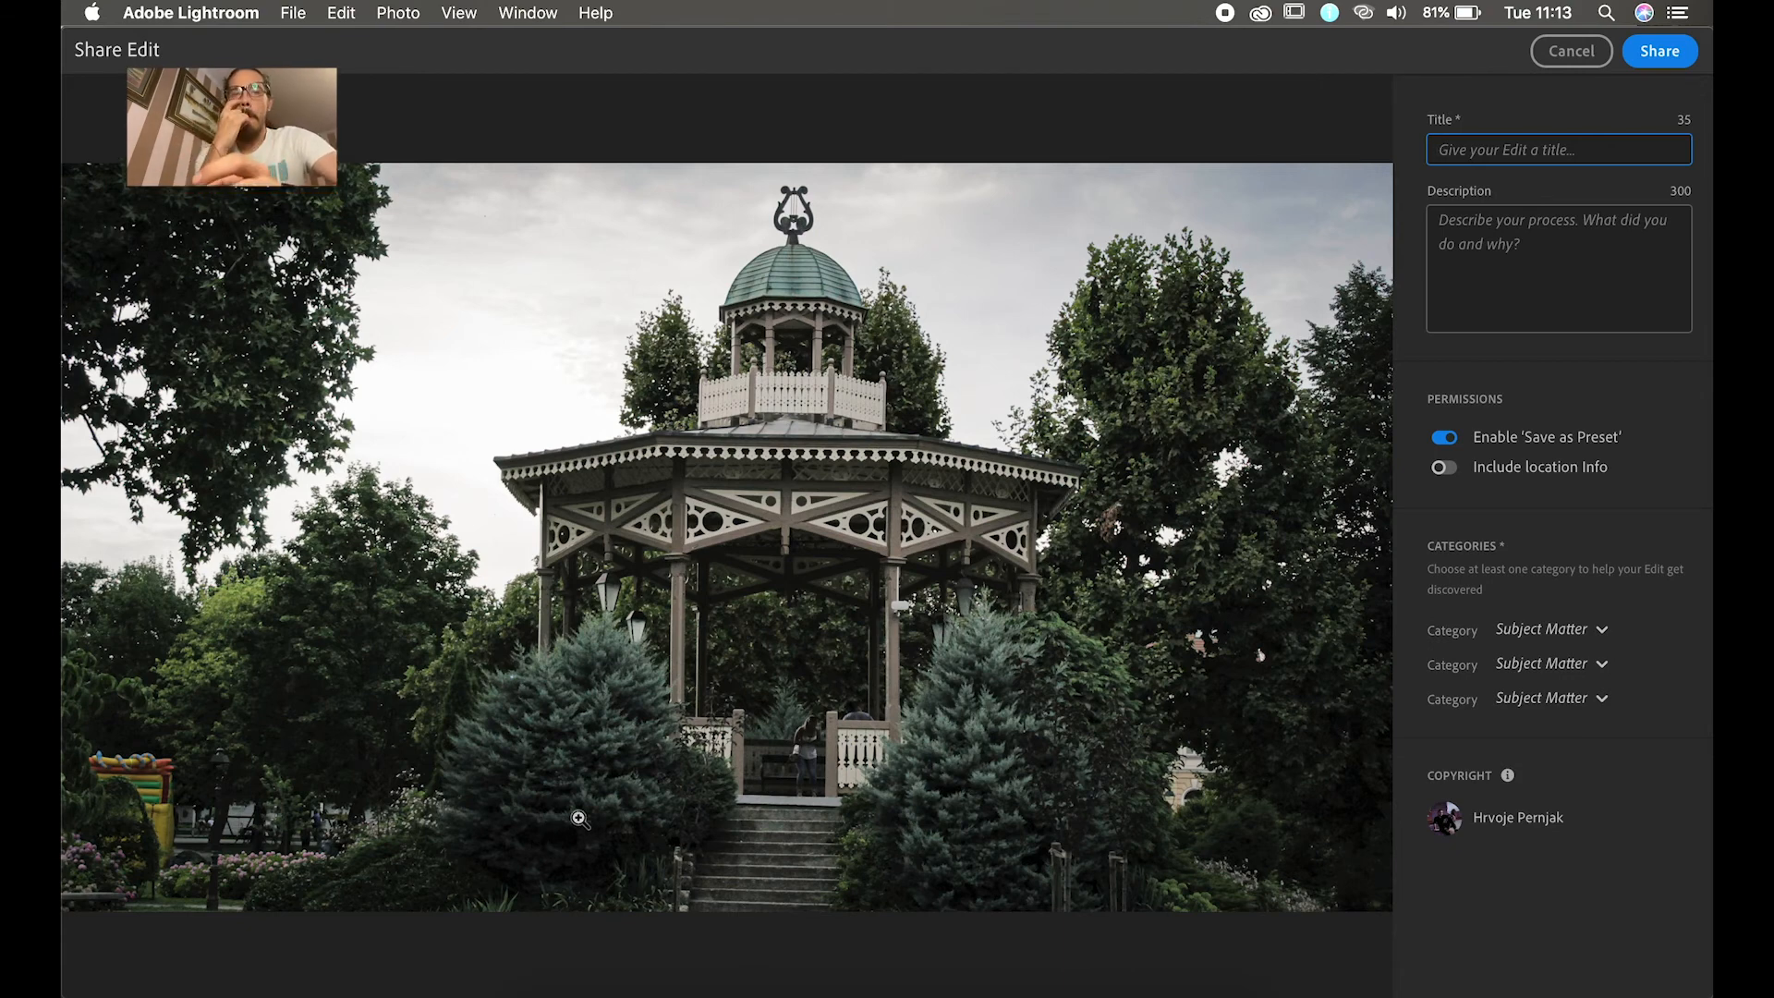
left_click(1558, 53)
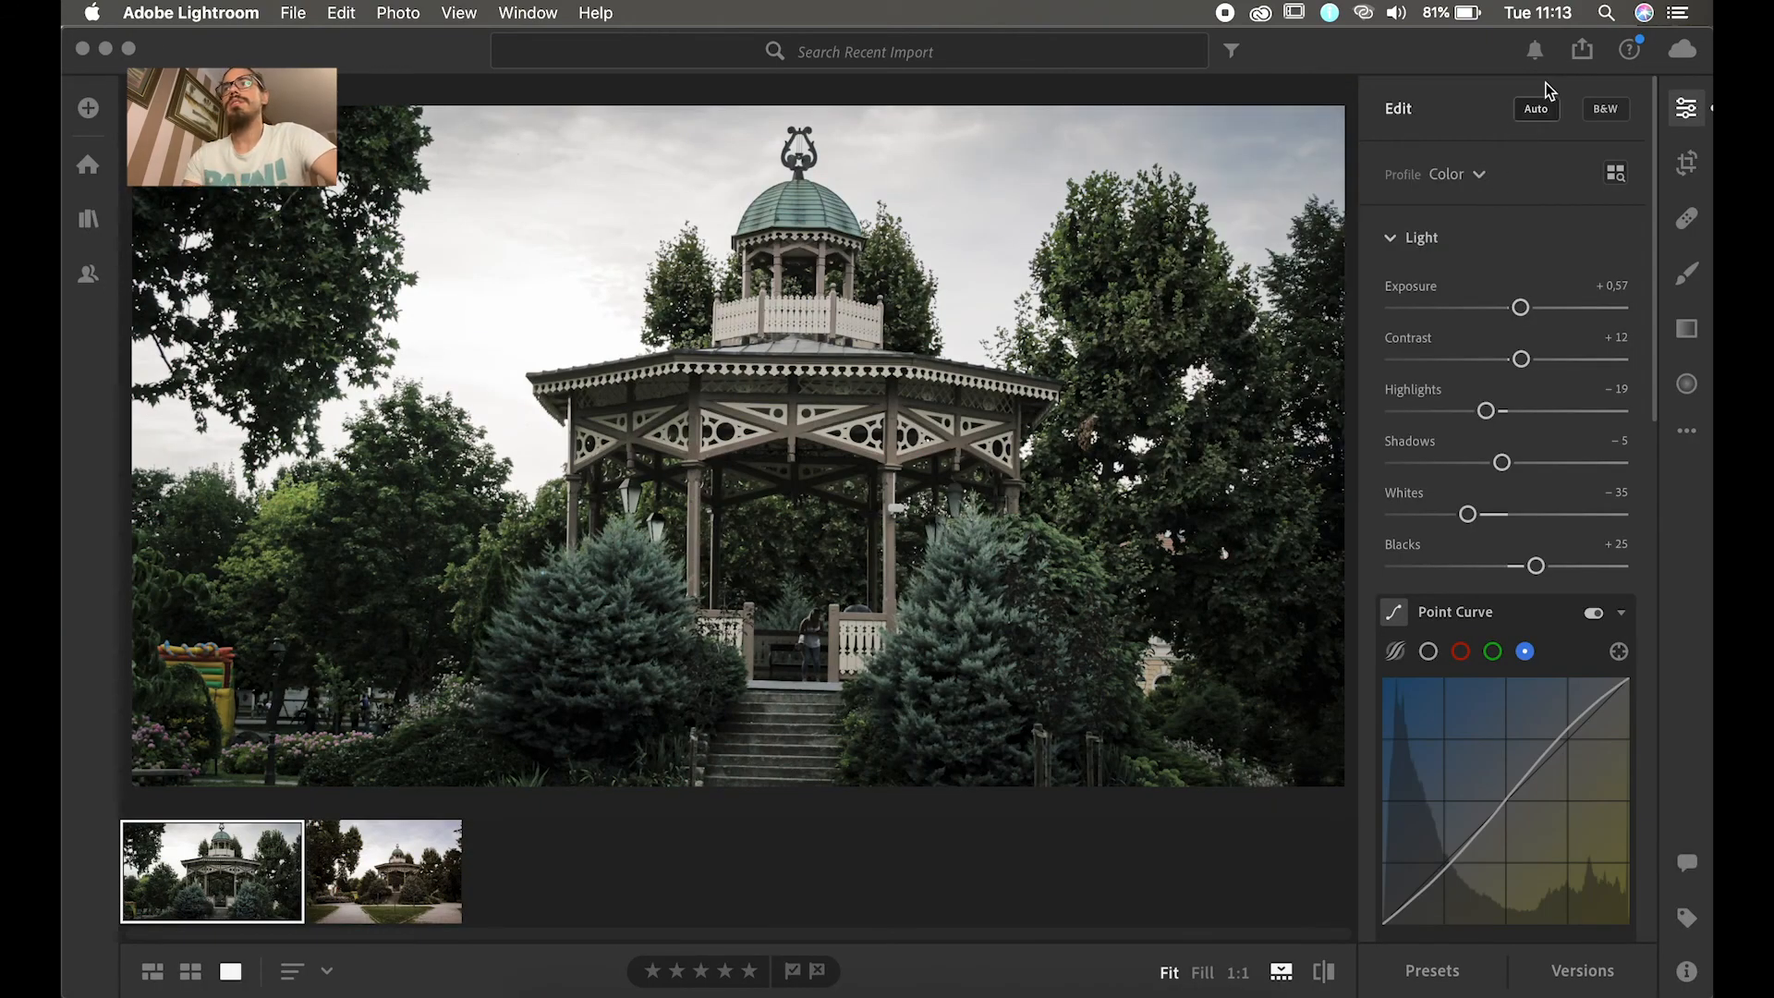
Step: Start a custom export of the close-up gazebo photo with the additional options shown and JPG as the file type
left_click(1582, 49)
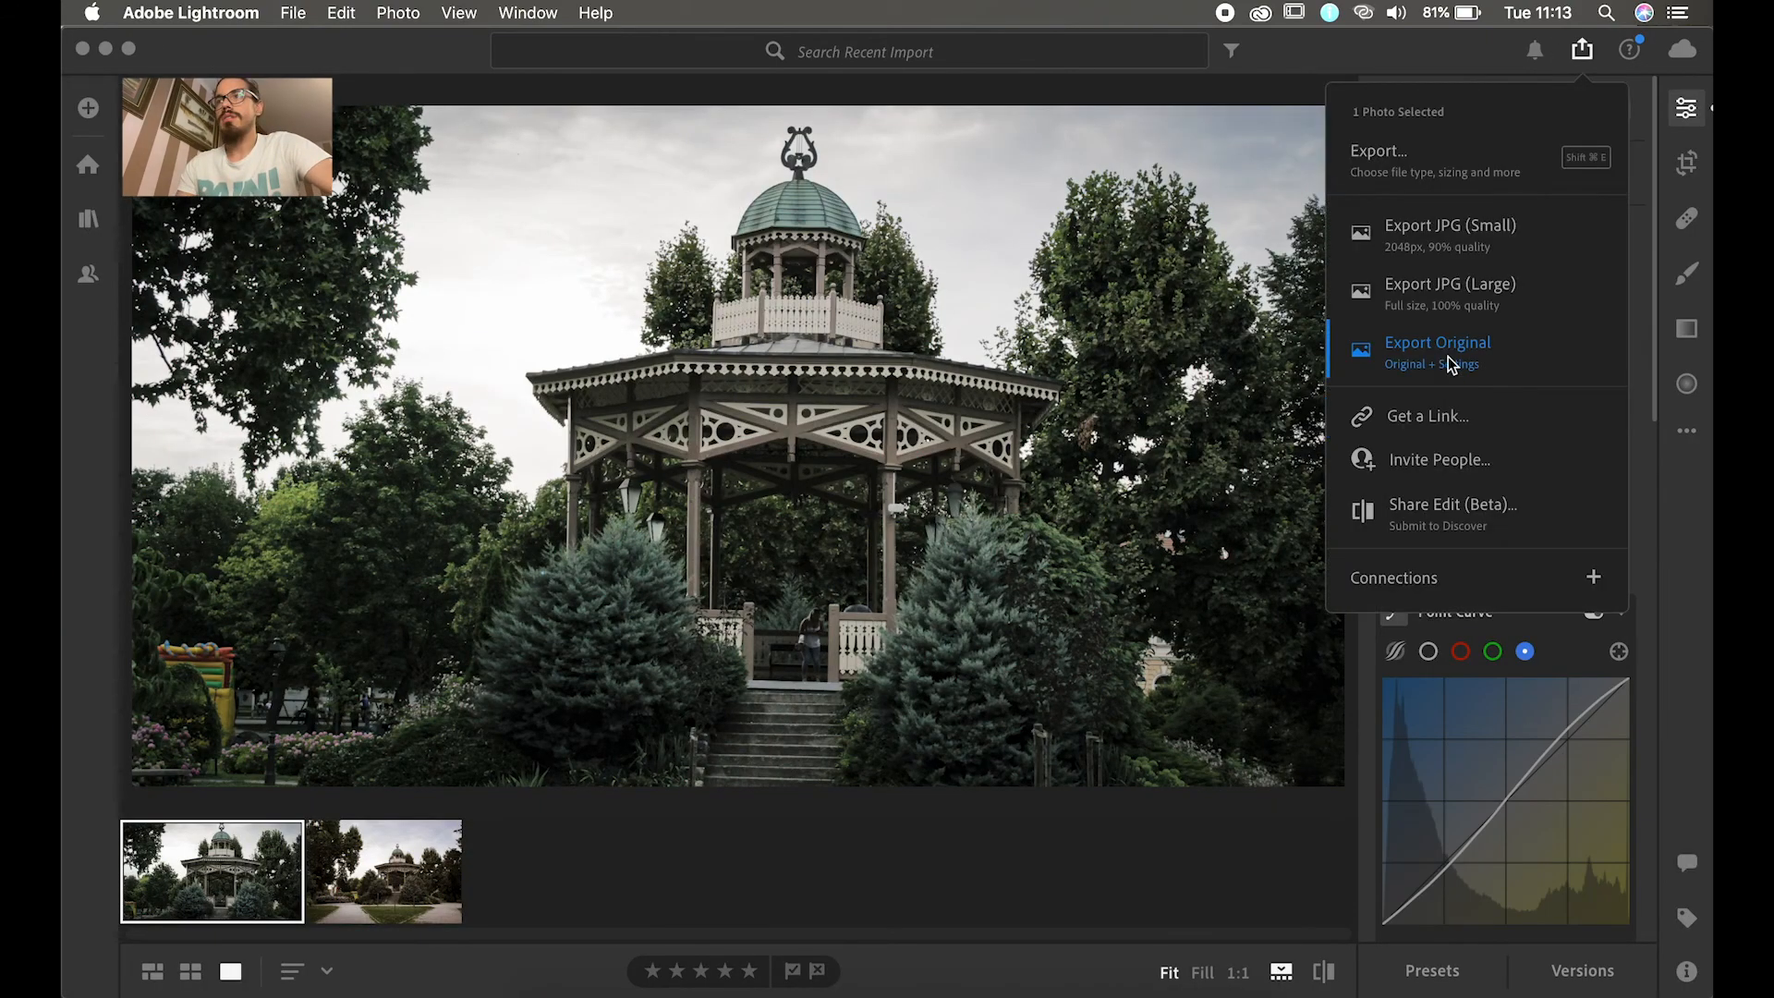
left_click(1500, 177)
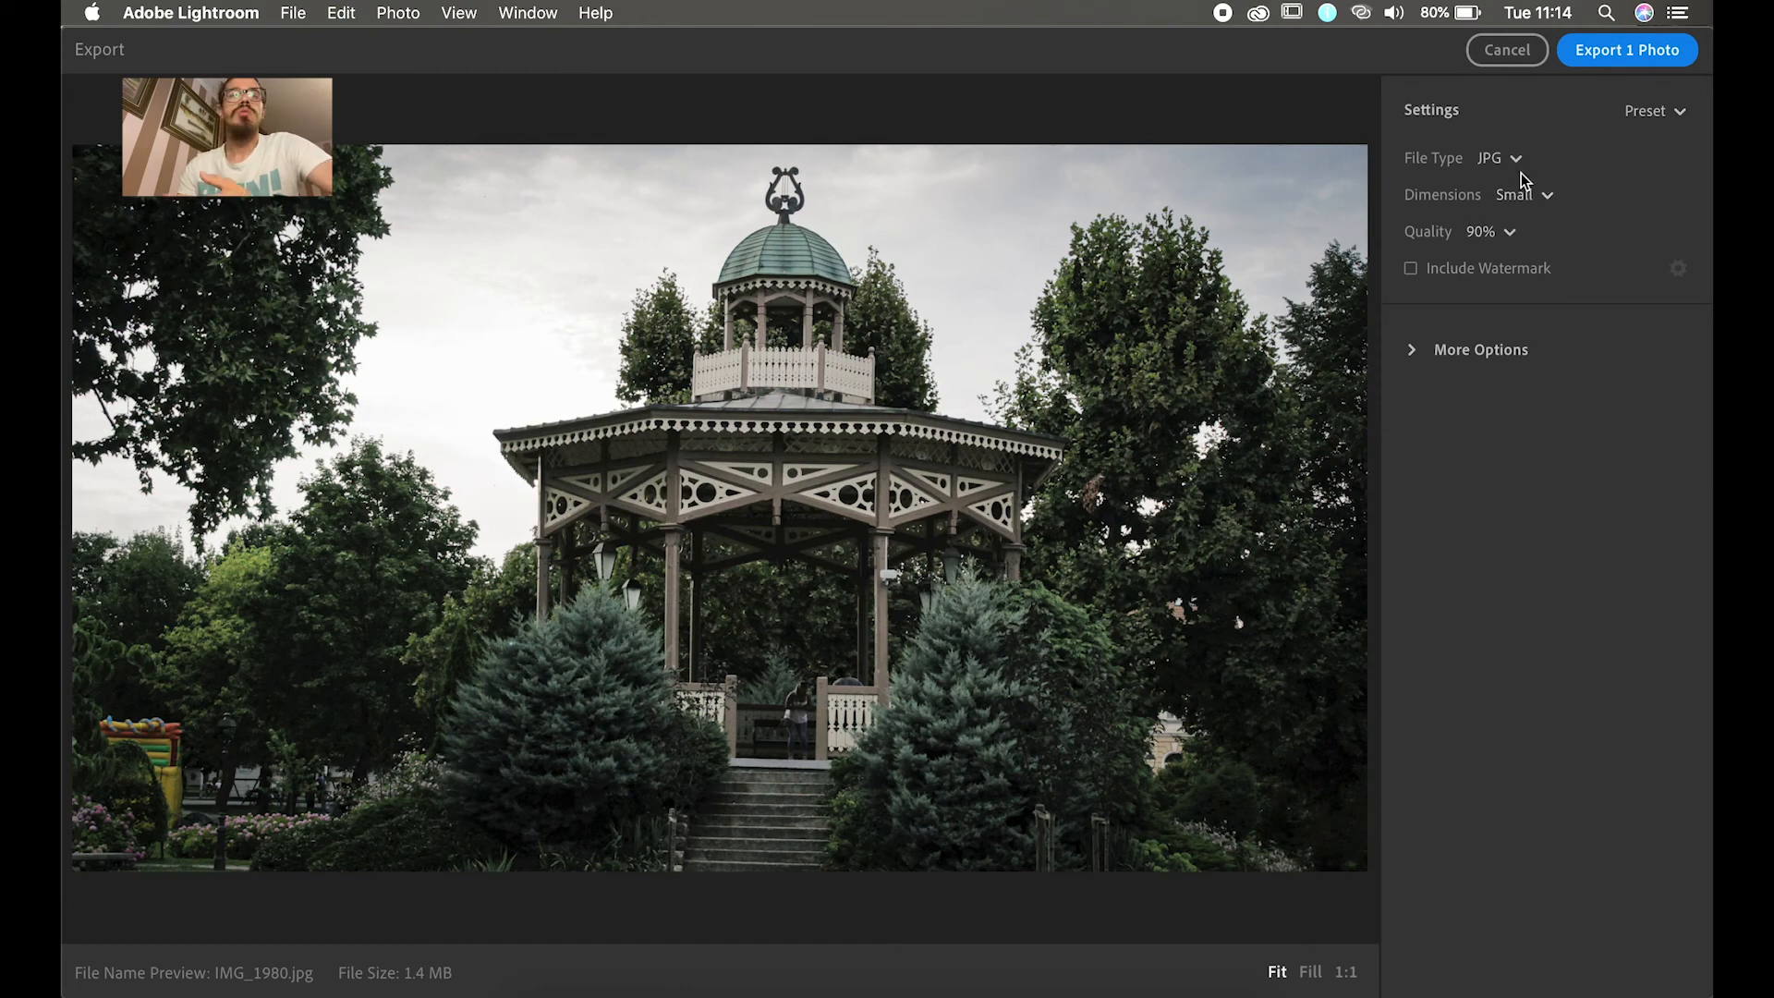
left_click(1417, 351)
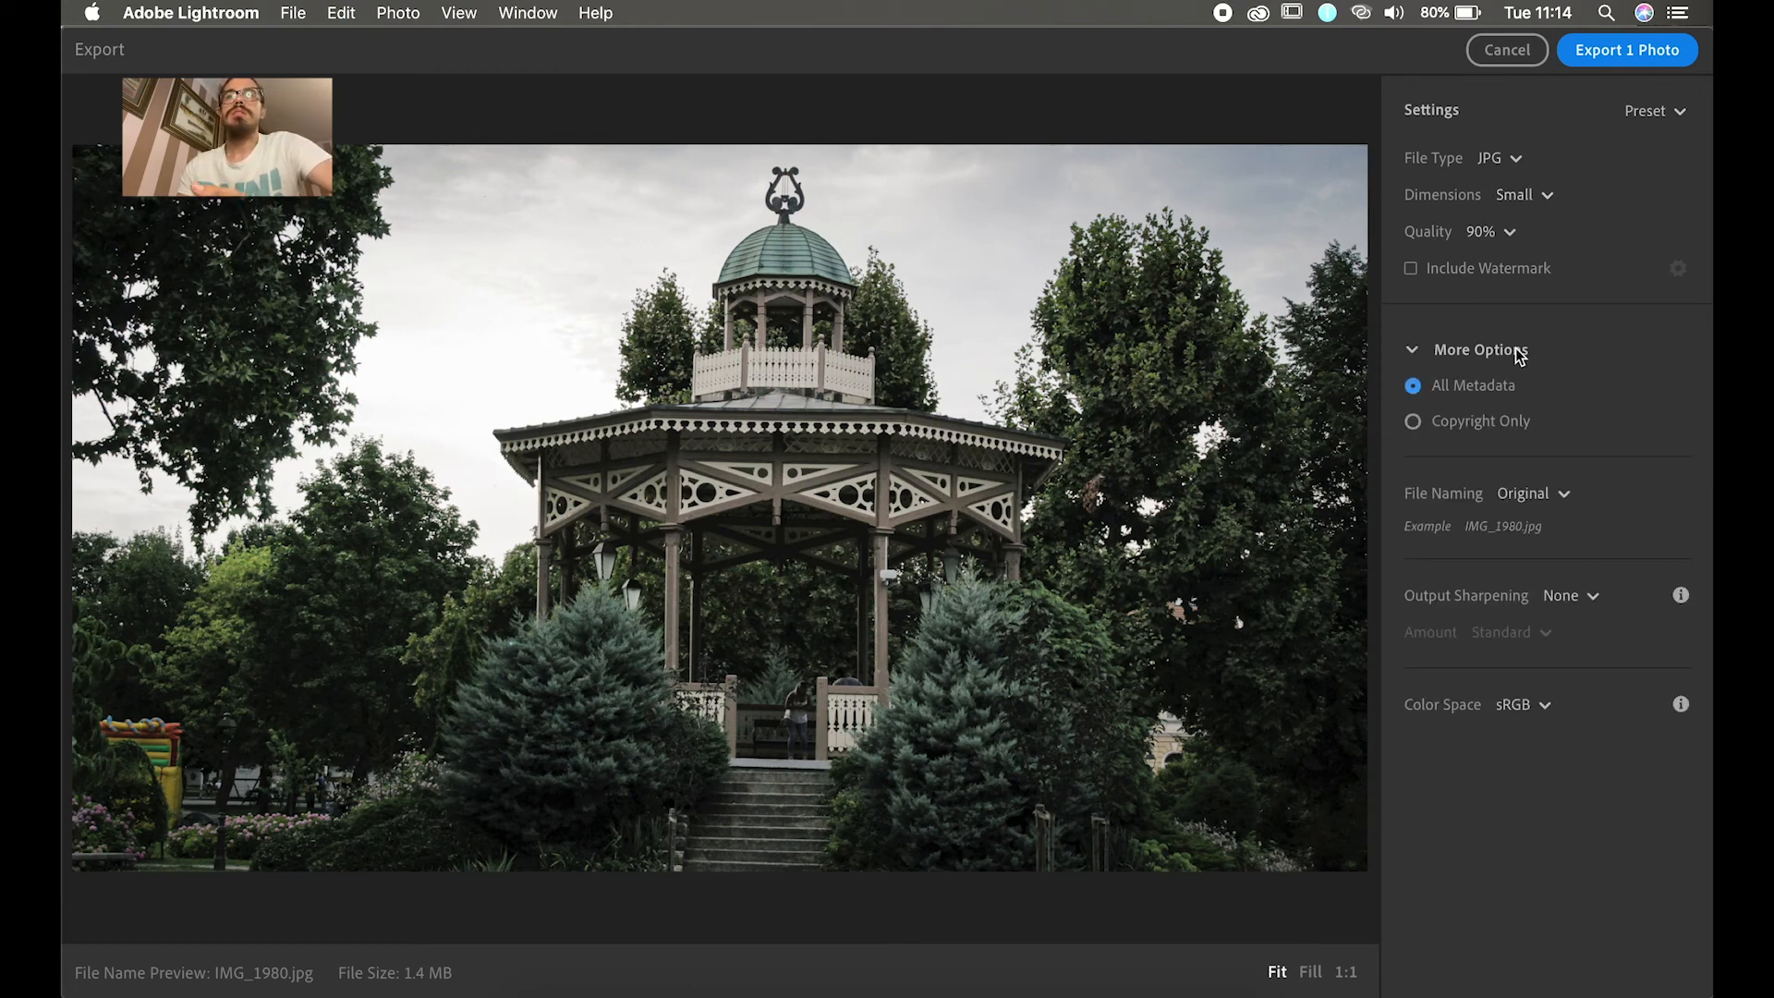
left_click(1513, 162)
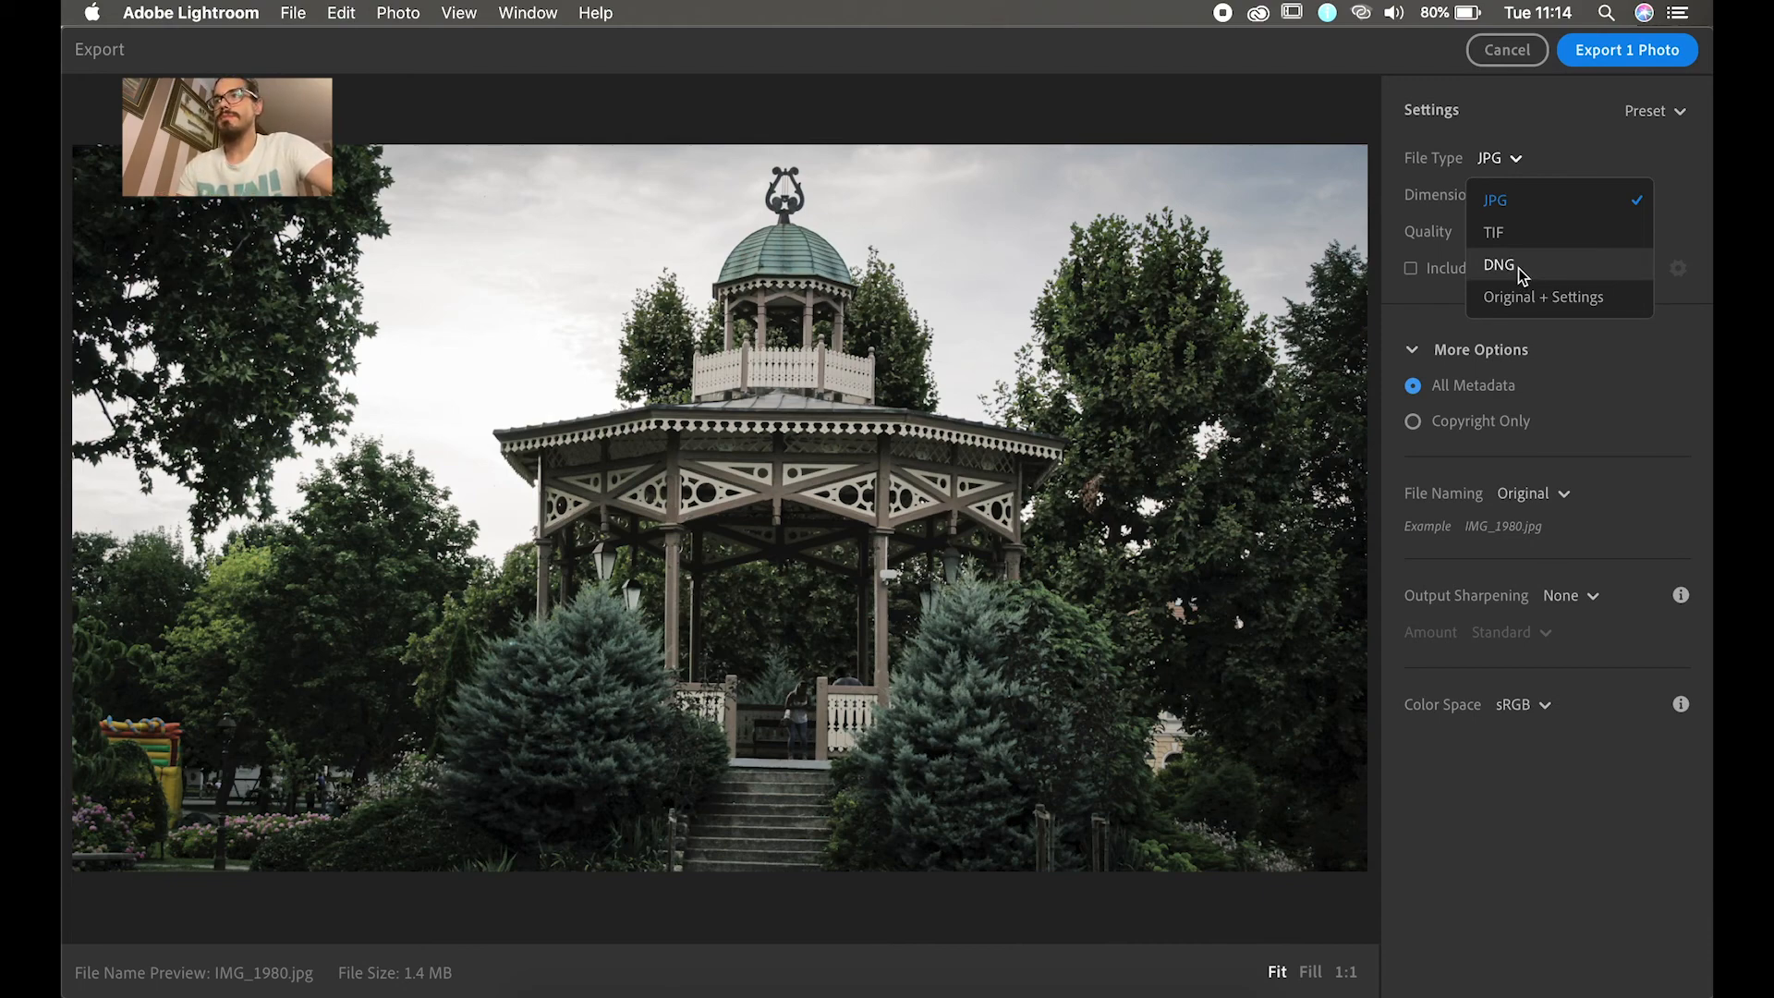
left_click(1510, 211)
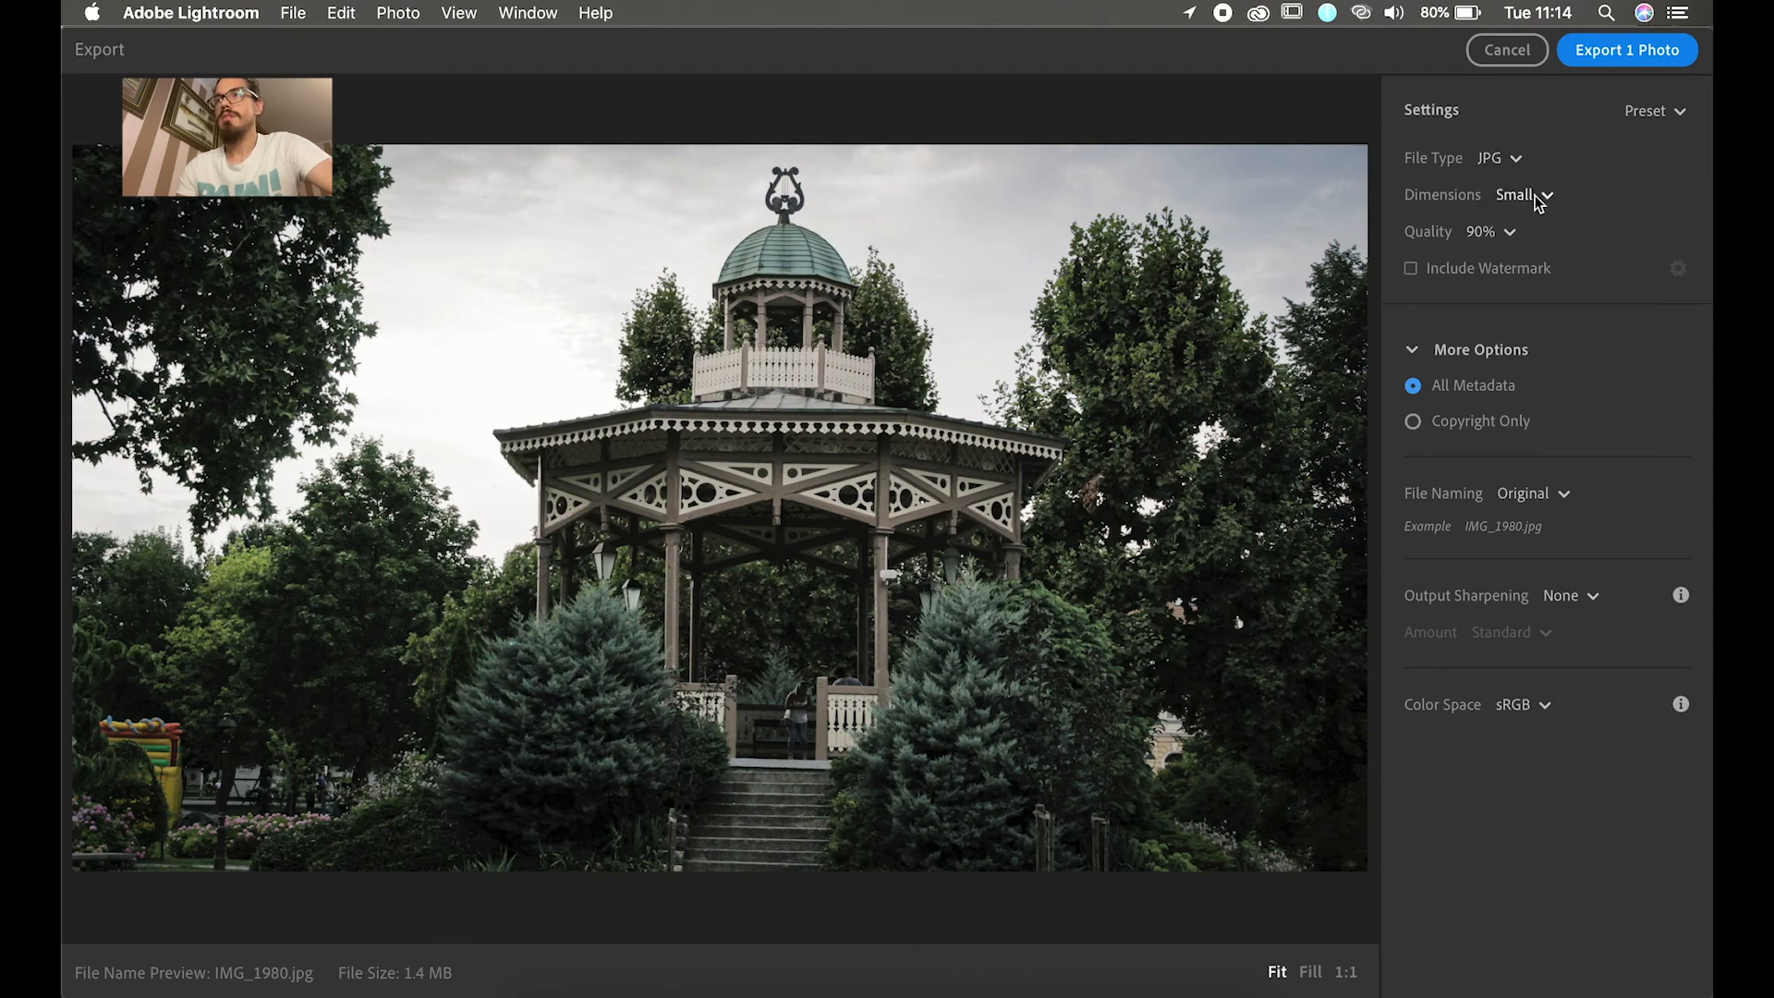
Step: Set the export dimensions to Full Size and the quality to 100%, and export the close-up gazebo photo
left_click(1543, 198)
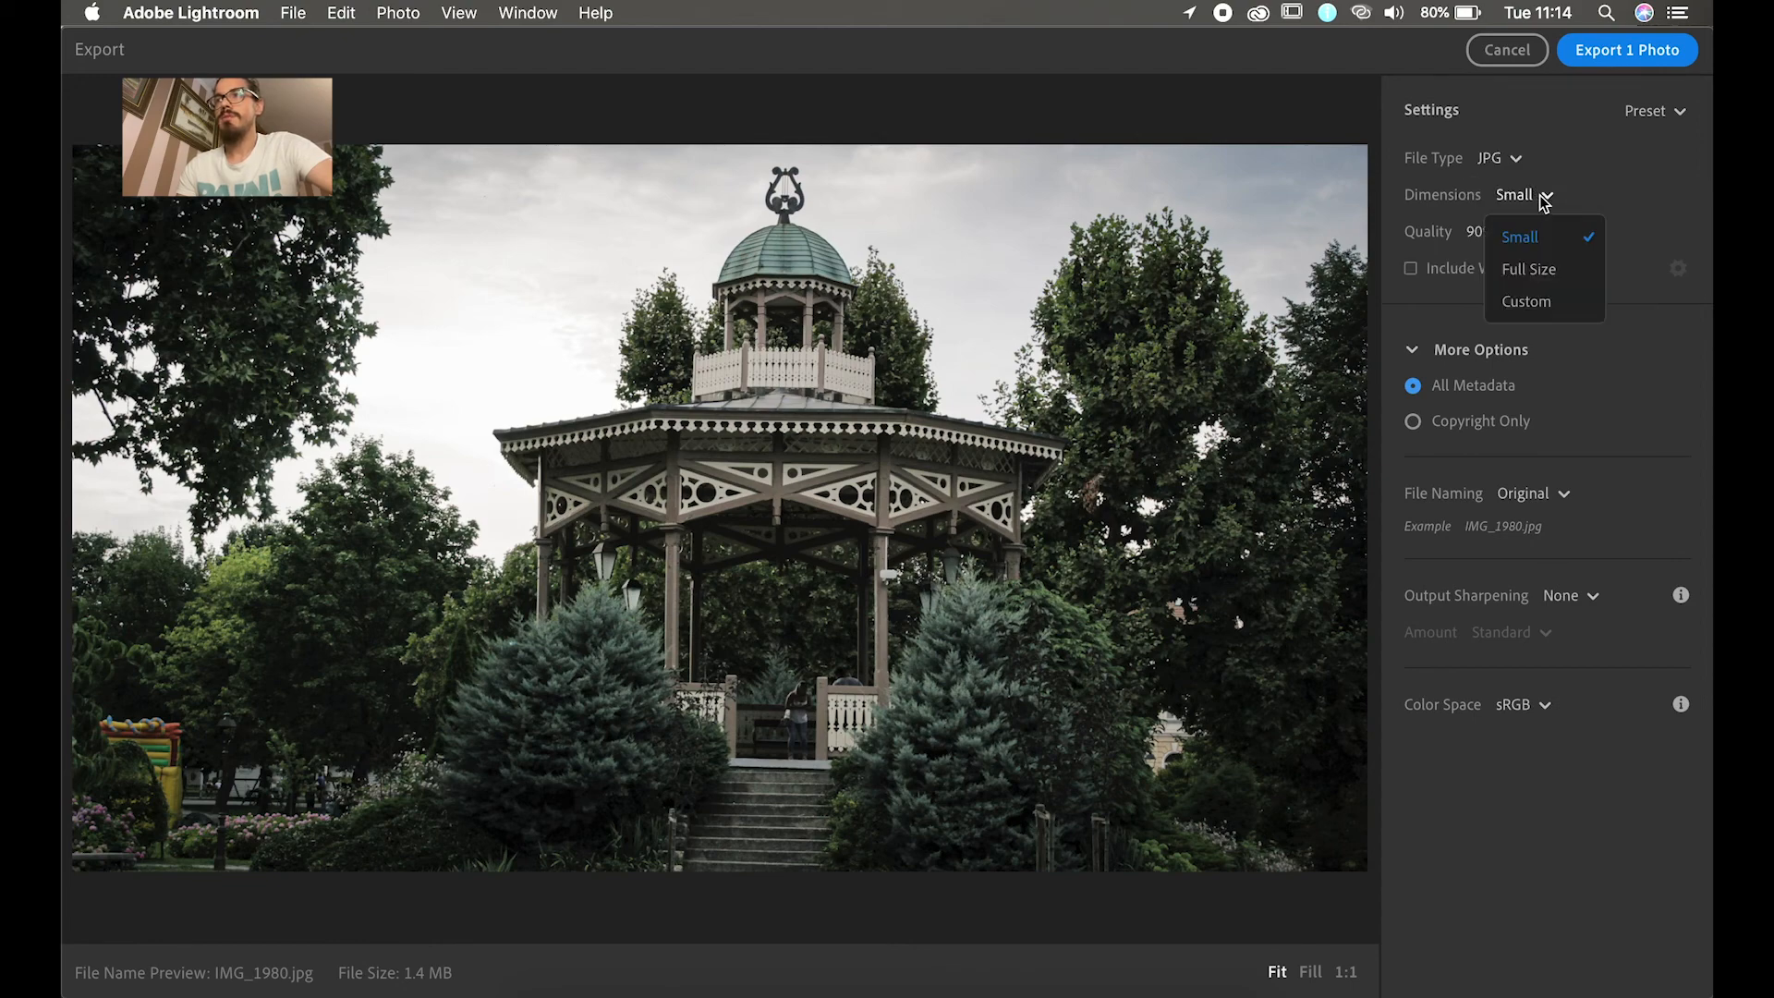
left_click(1557, 272)
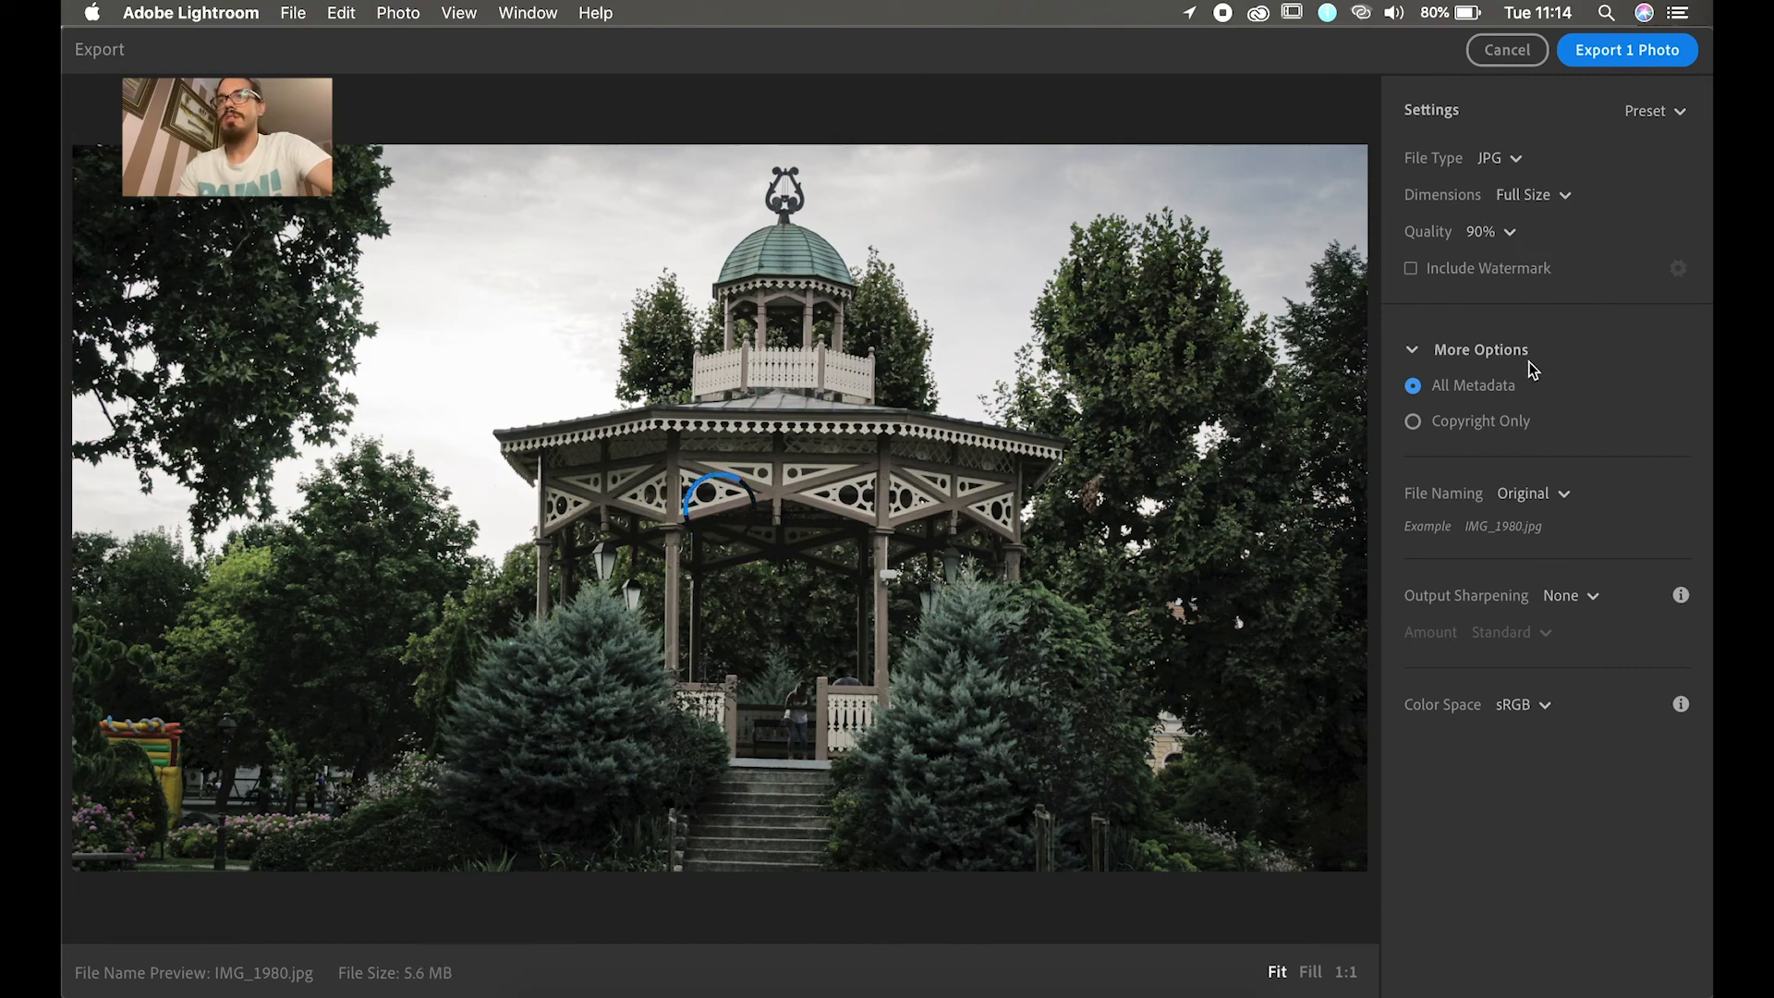
left_click(1516, 236)
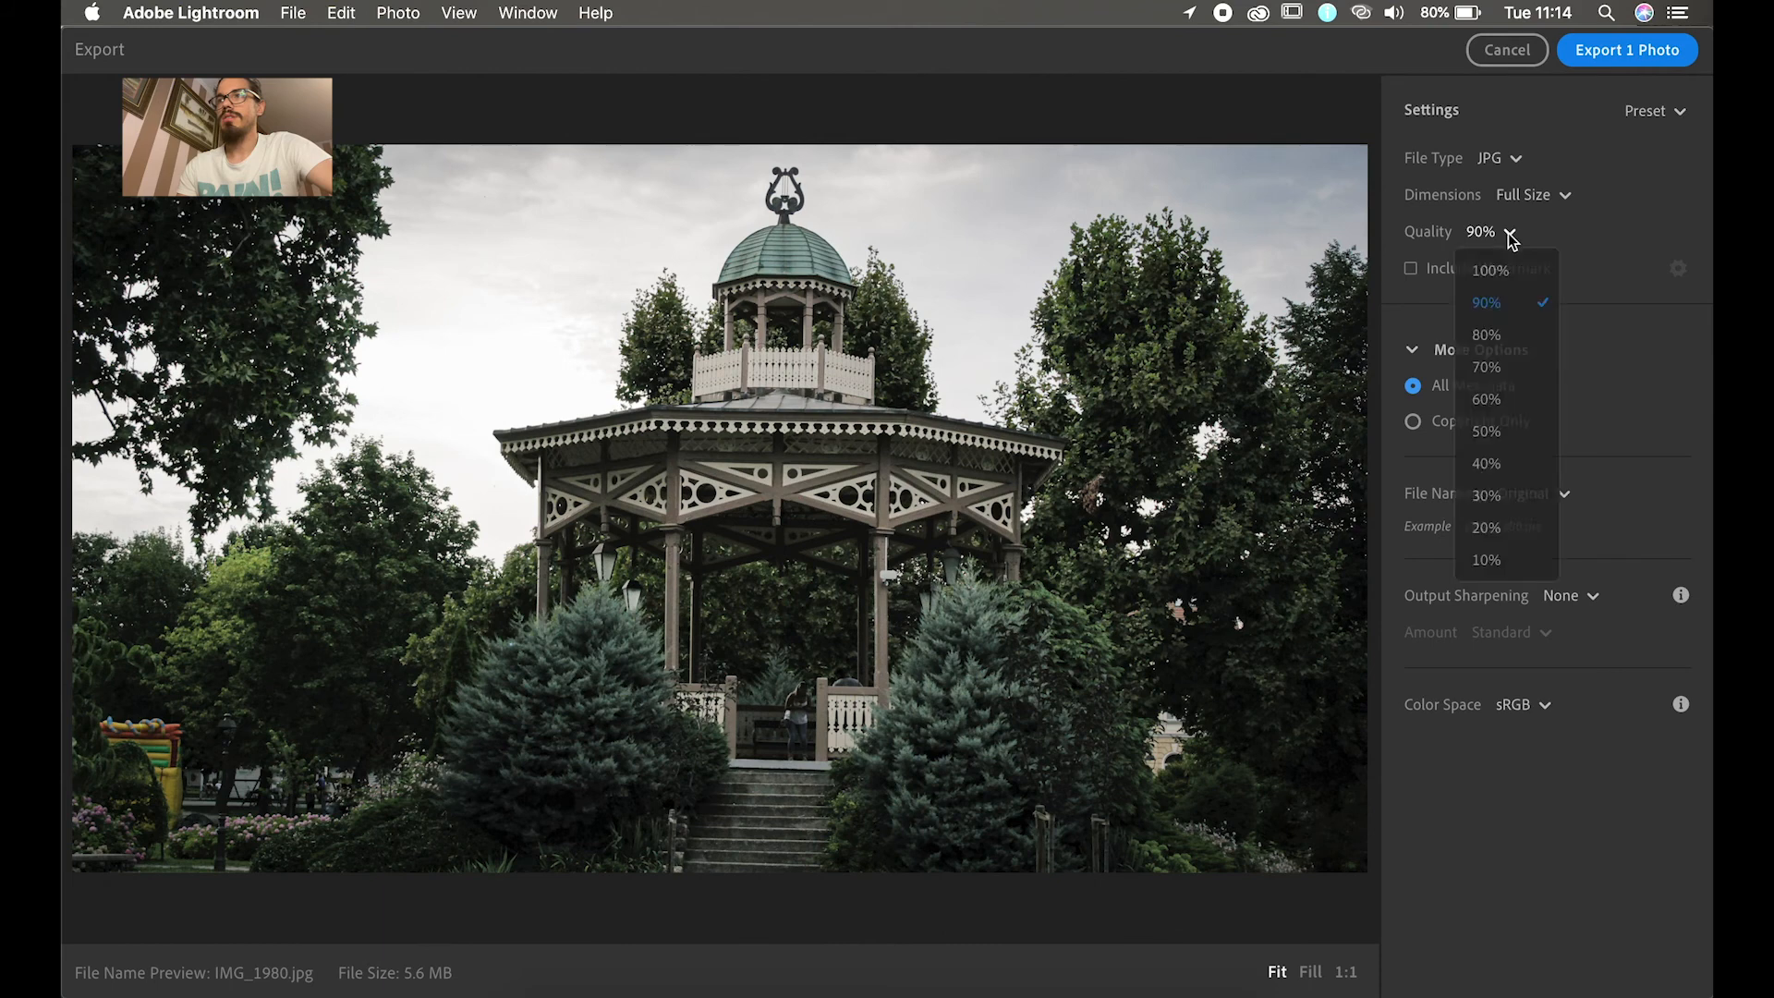
left_click(1517, 274)
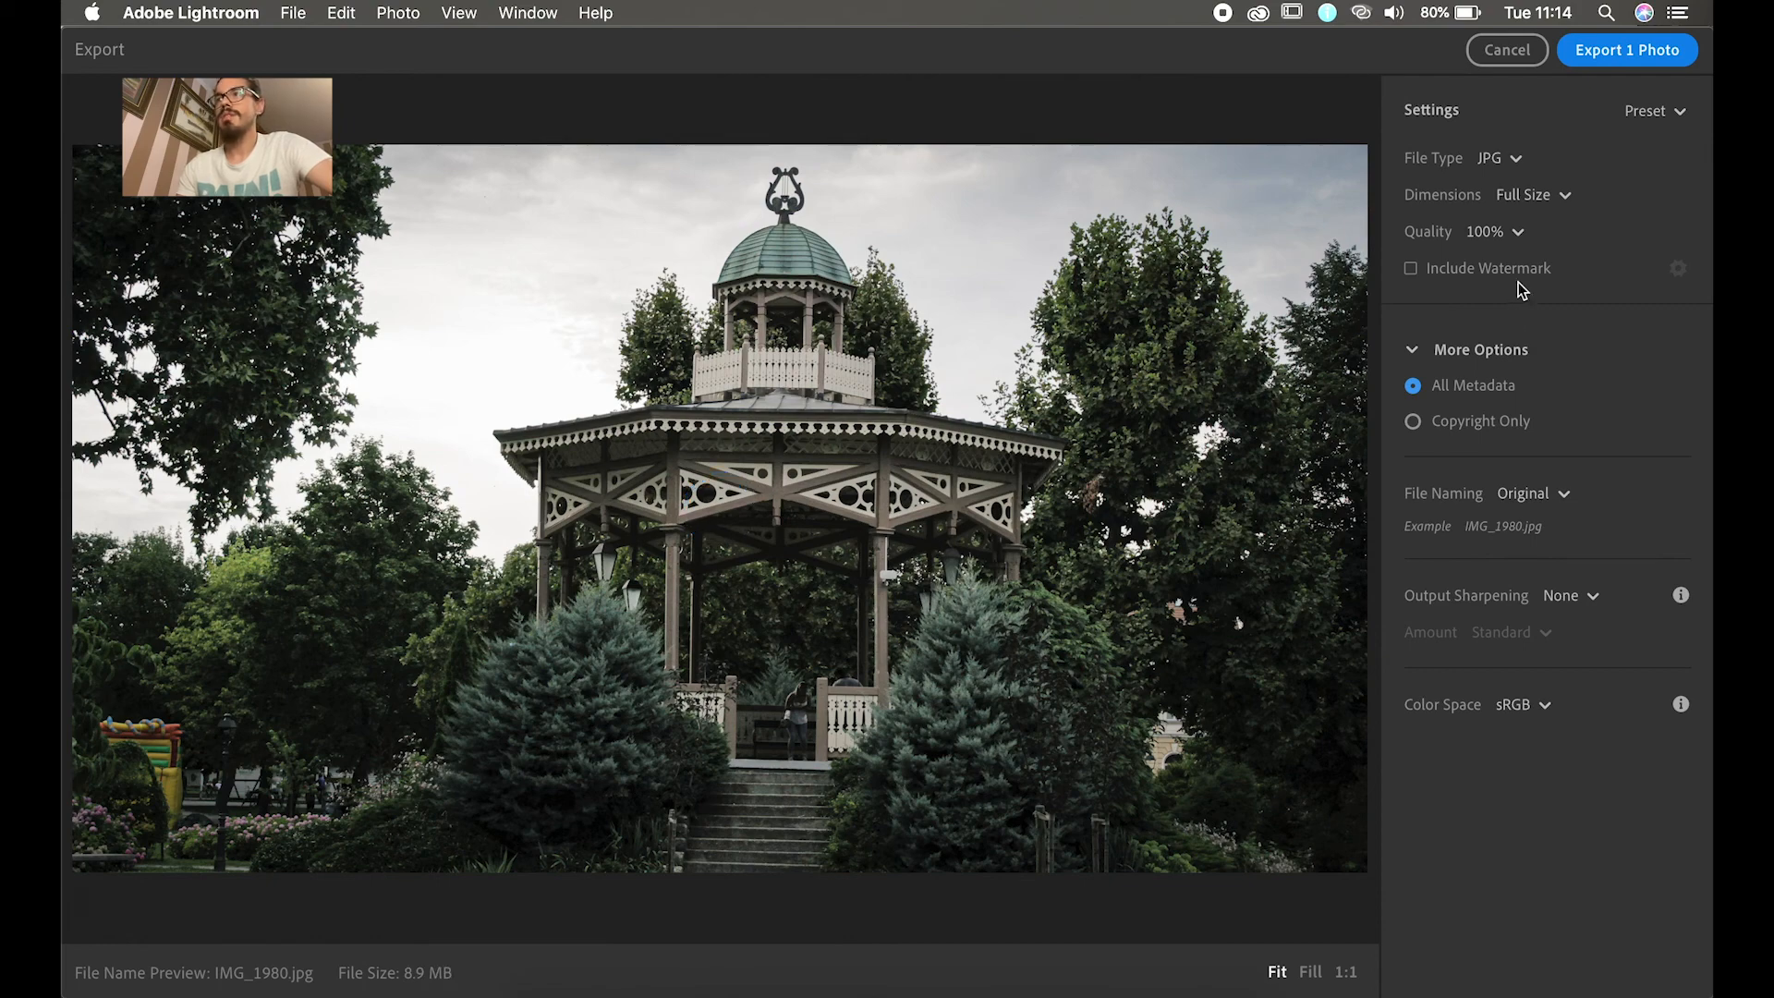
left_click(1604, 53)
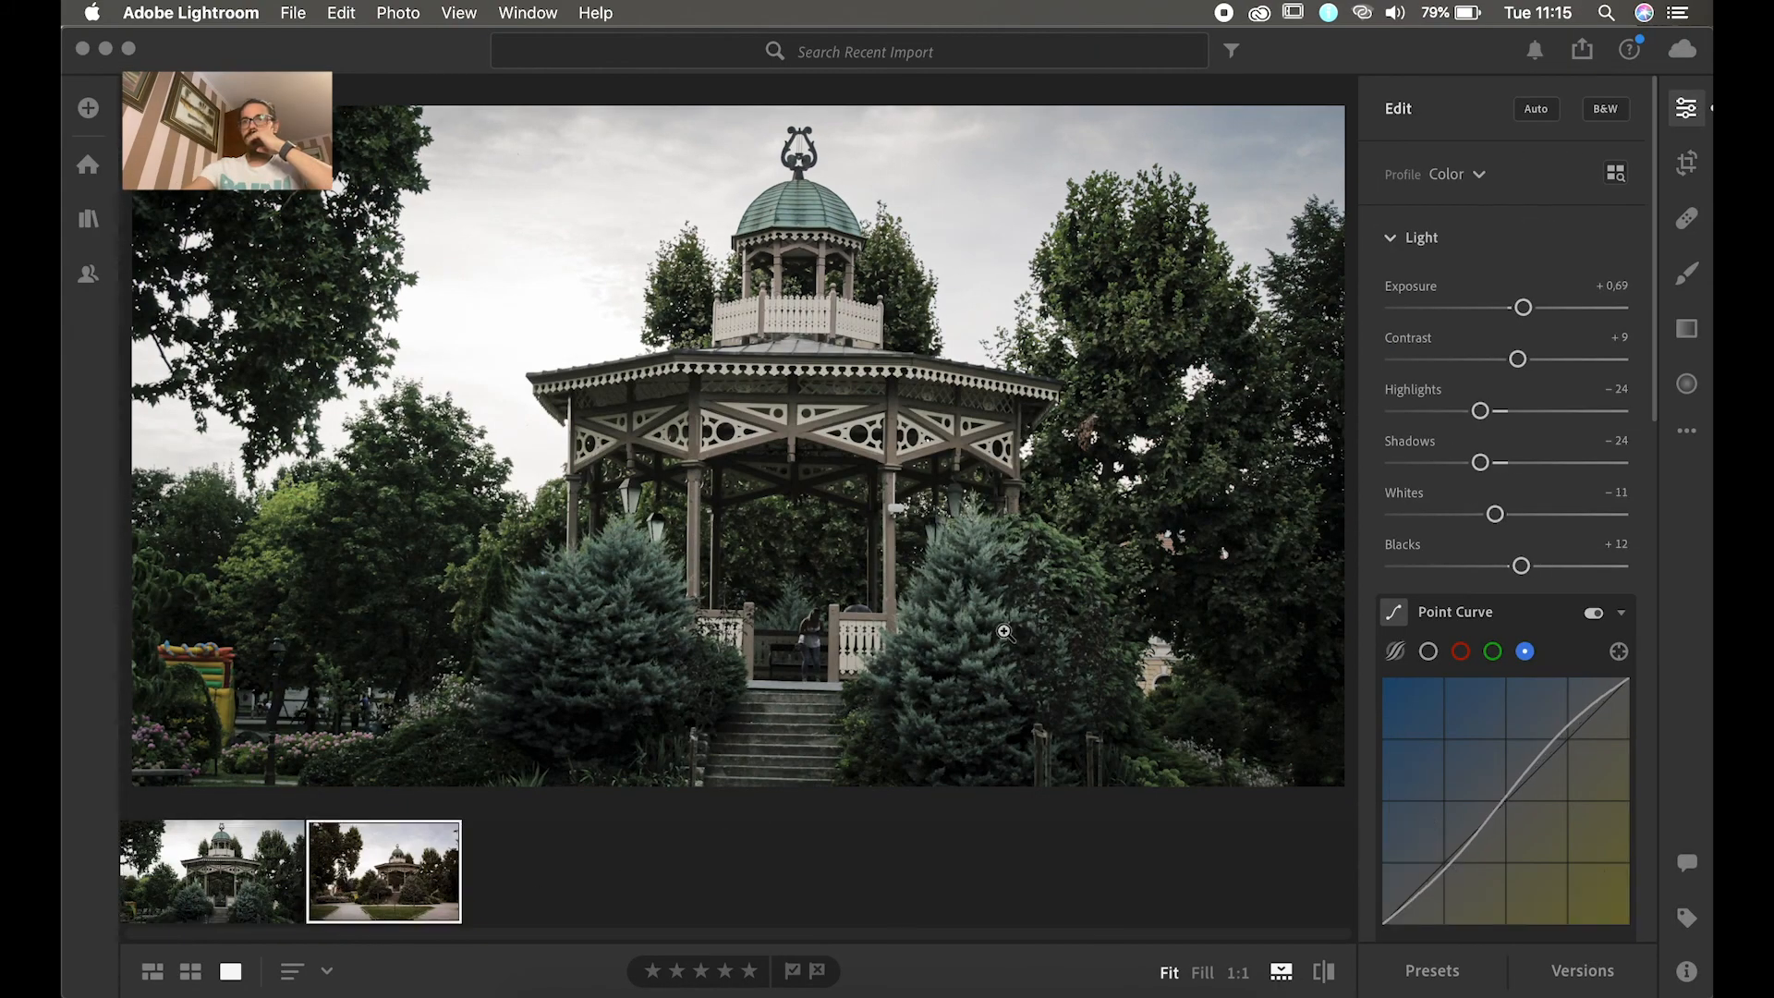
Step: Export the wider gazebo photo to the ep2 folder as a full-size JPG at 100% quality
left_click(1004, 631)
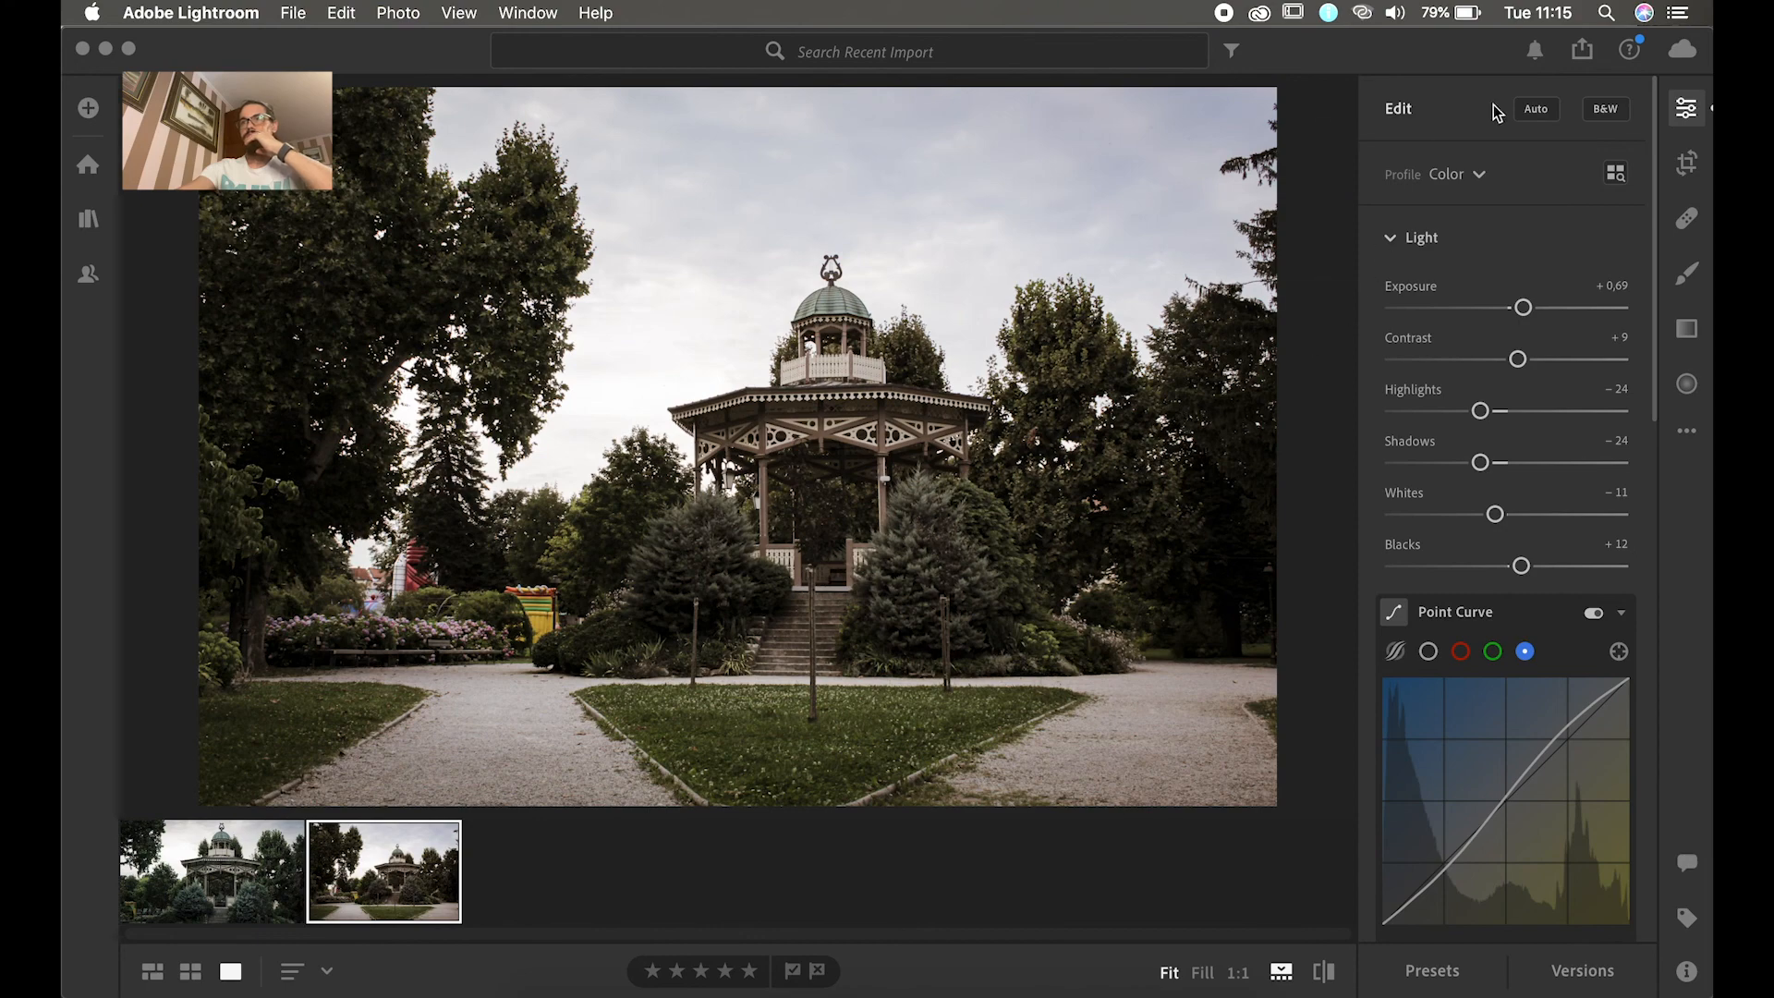
left_click(1582, 52)
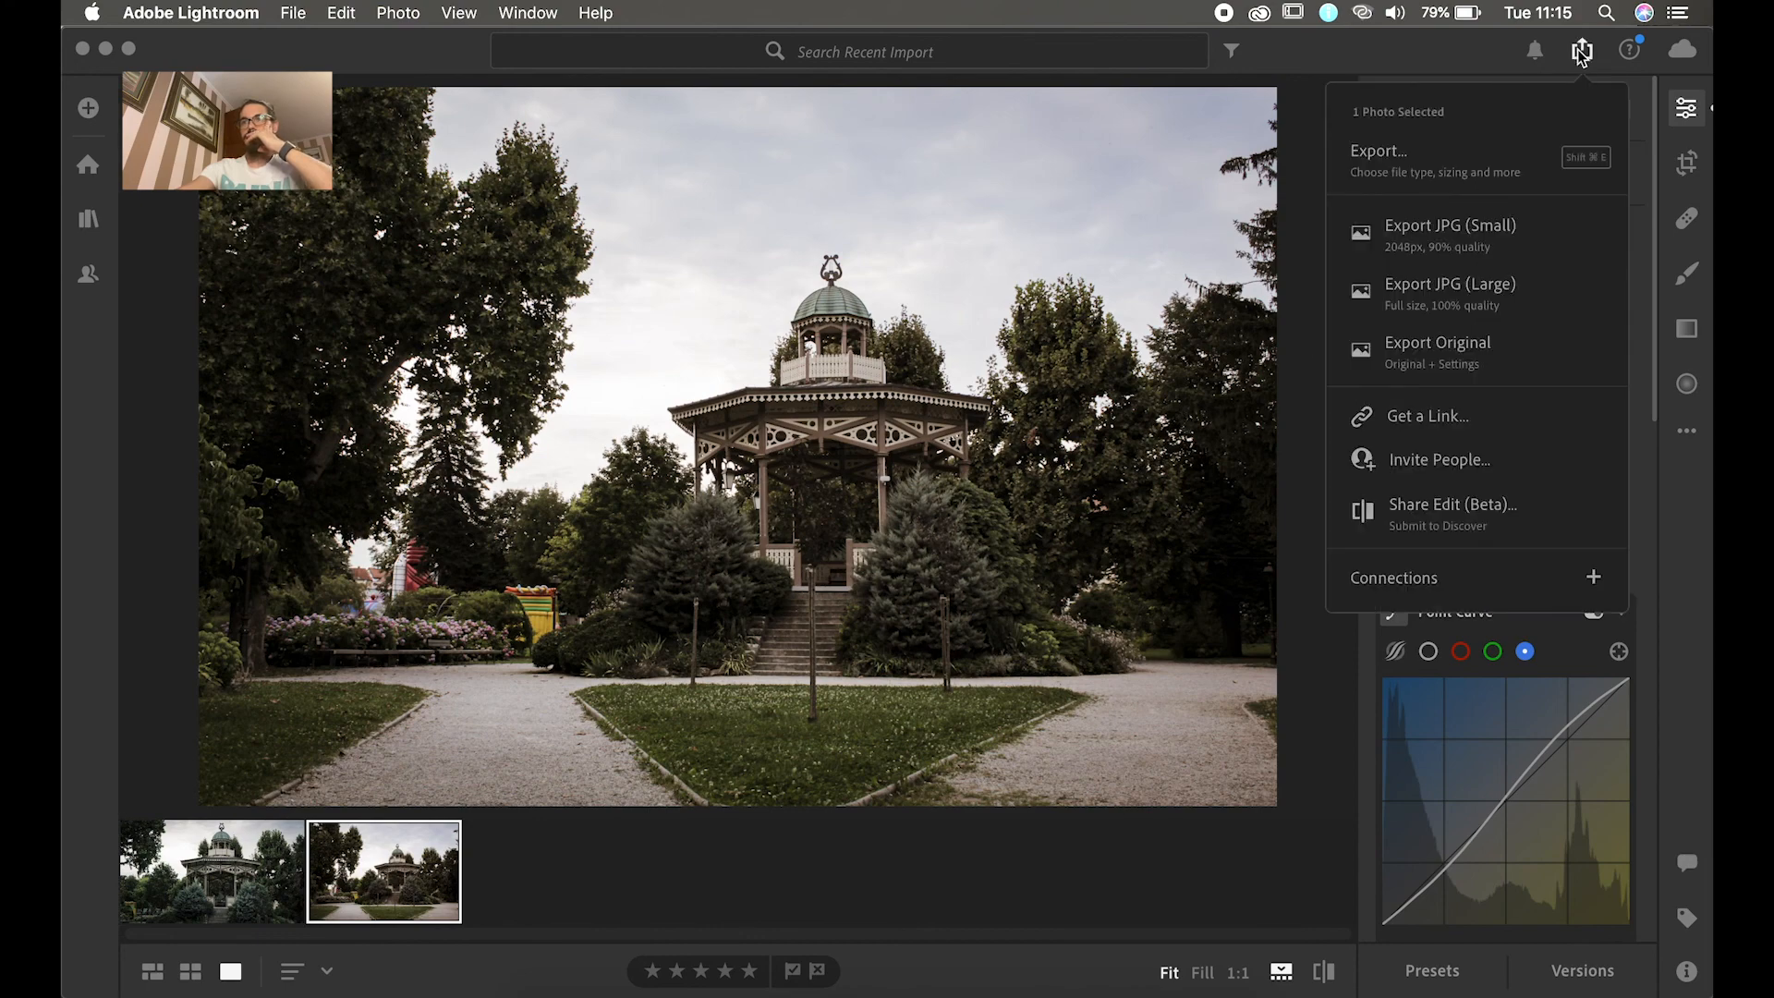
left_click(1422, 179)
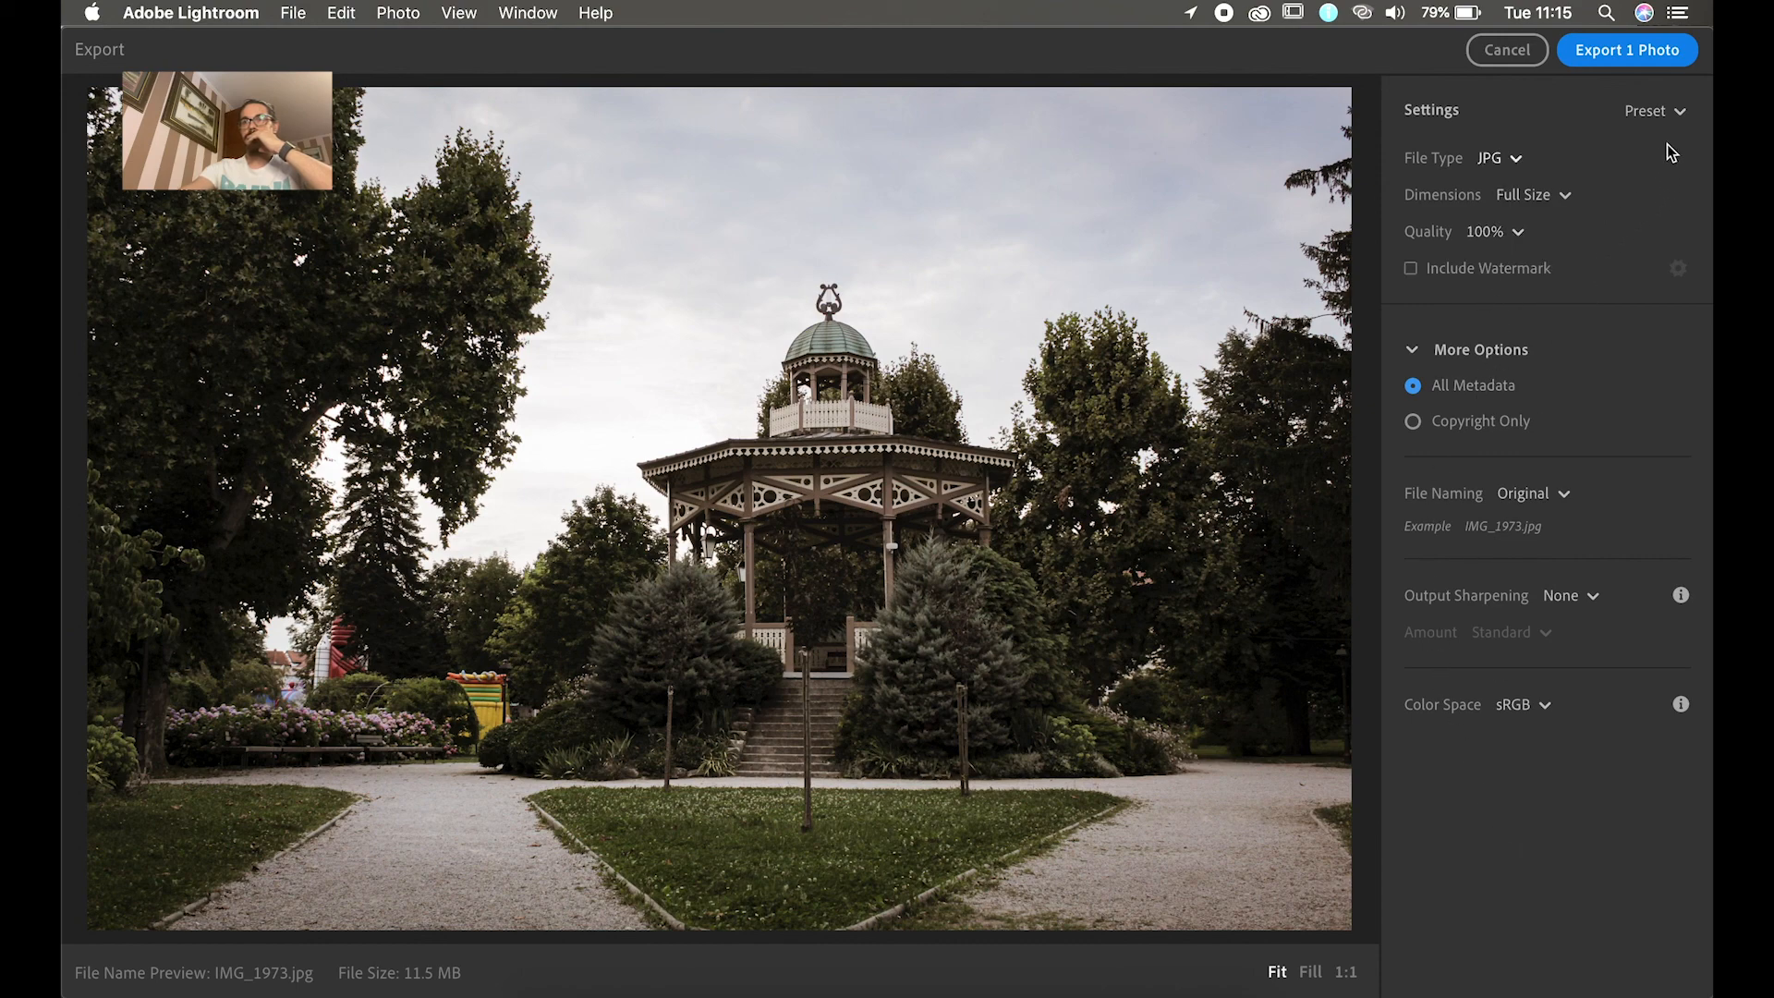
left_click(1626, 52)
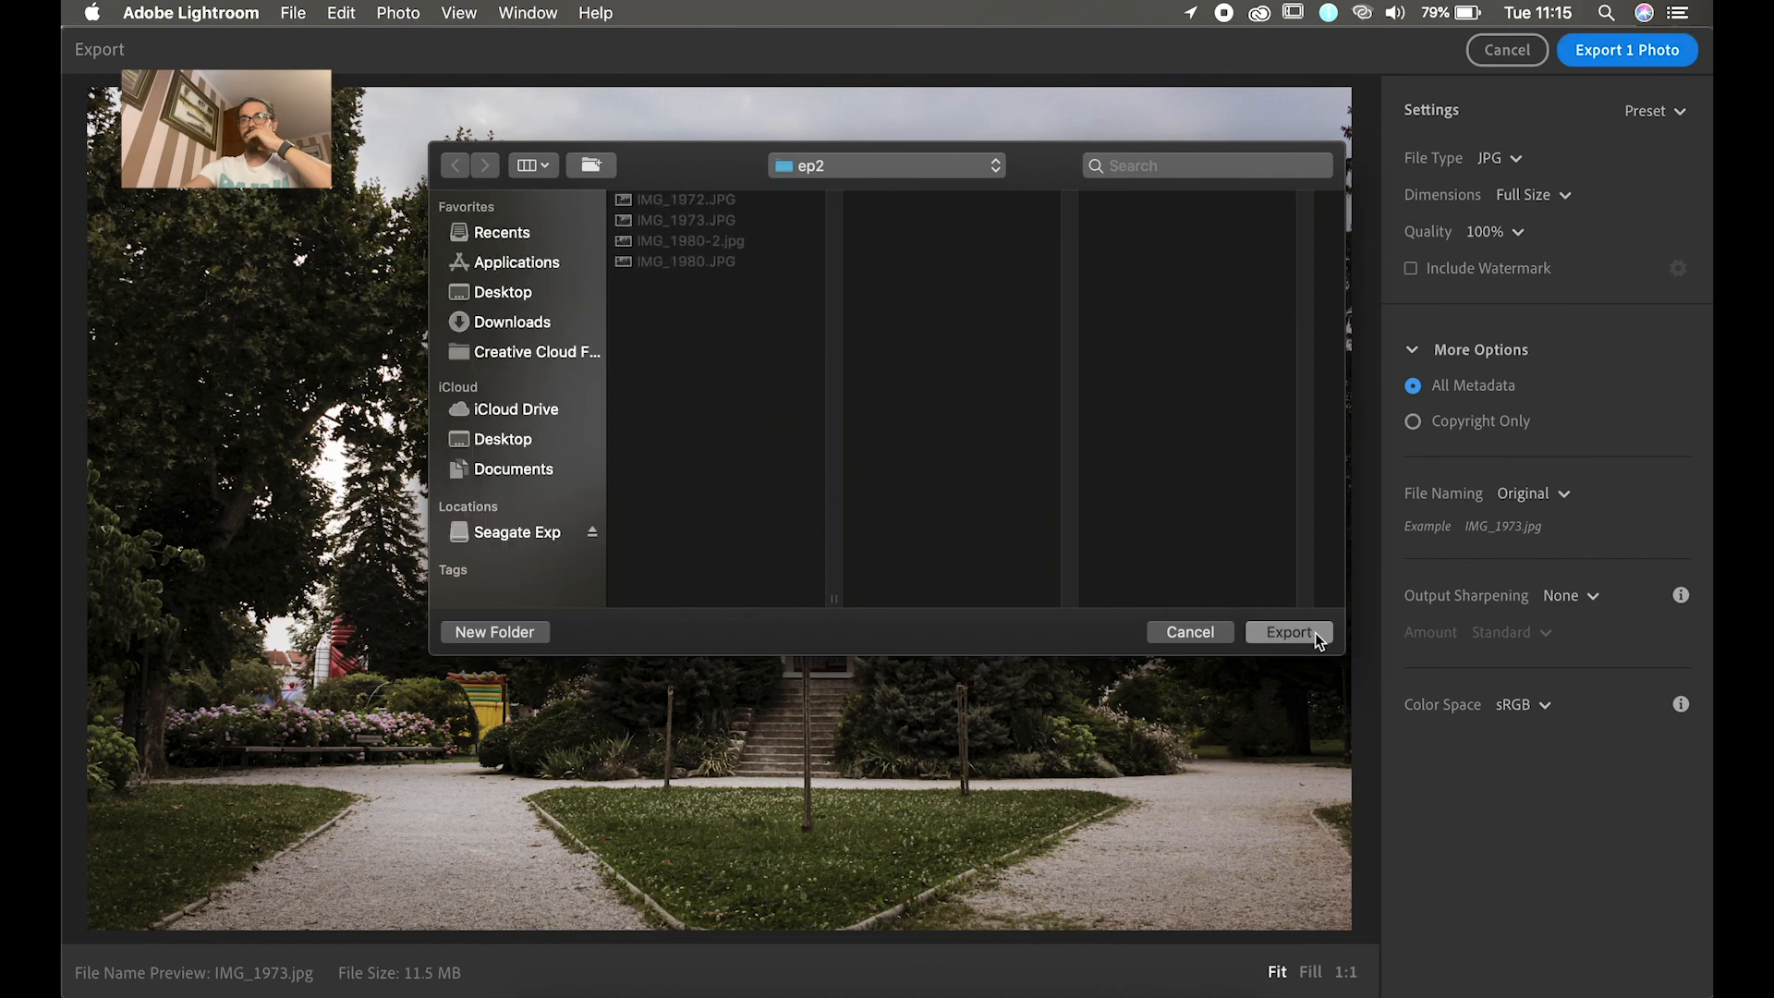
left_click(1316, 634)
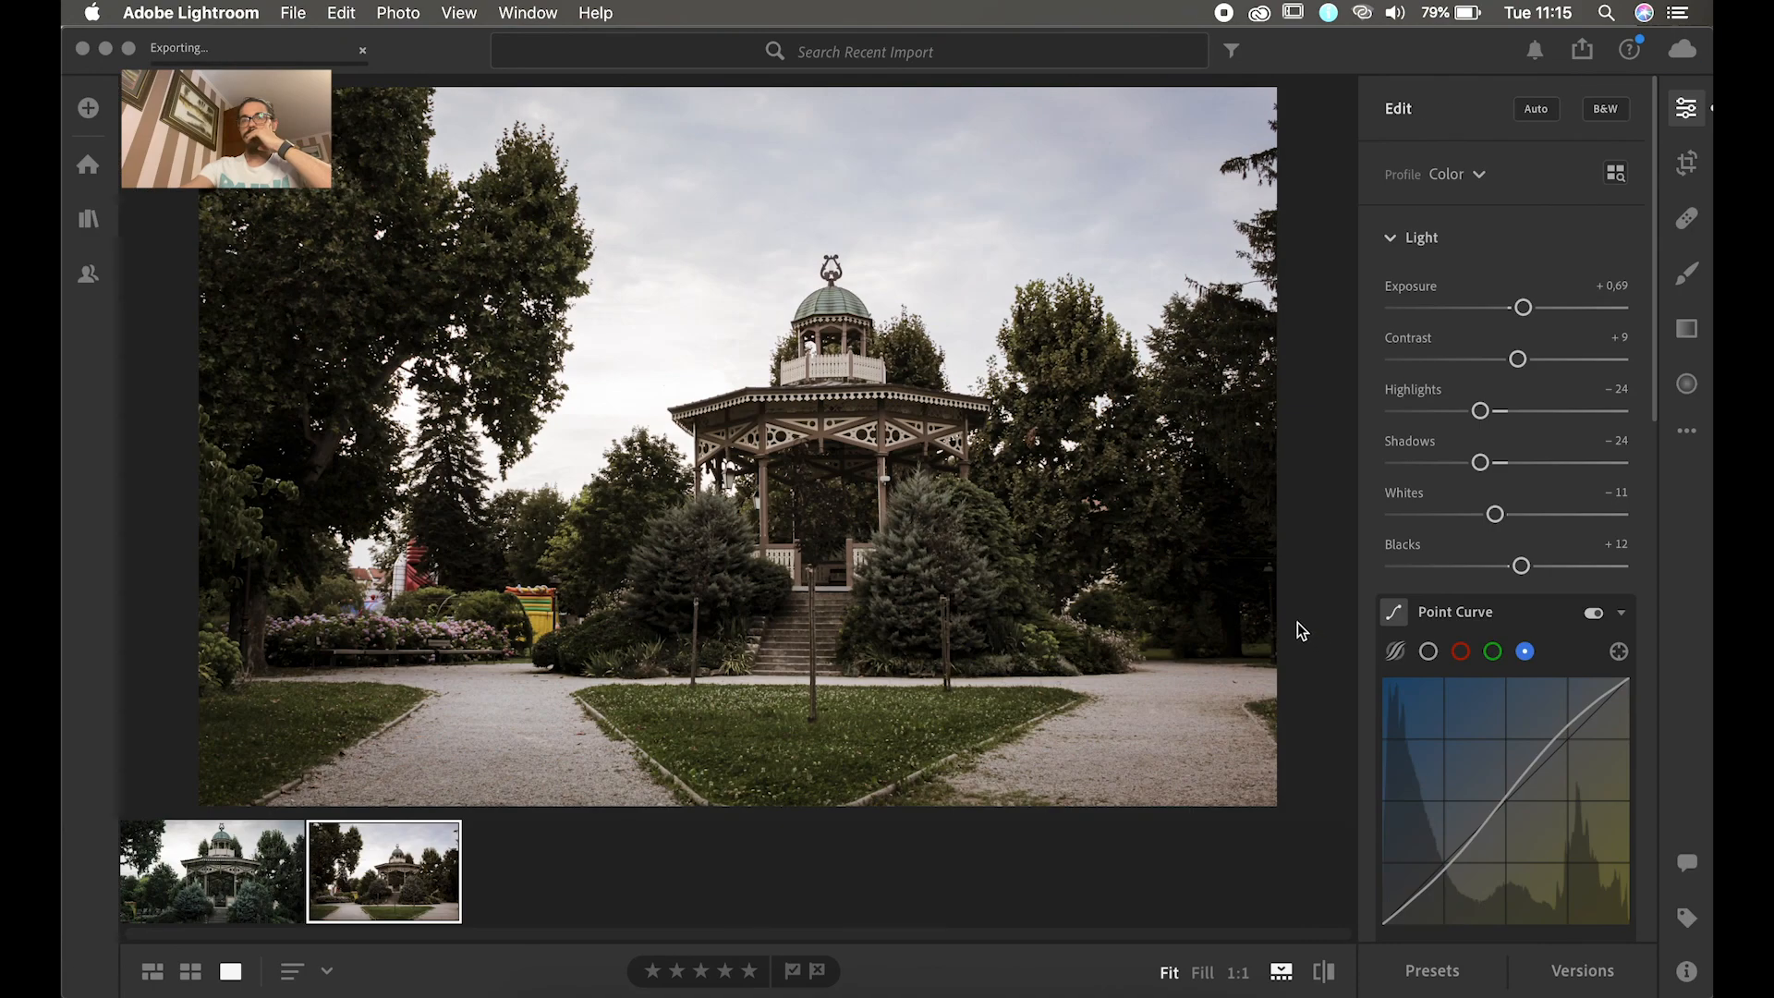